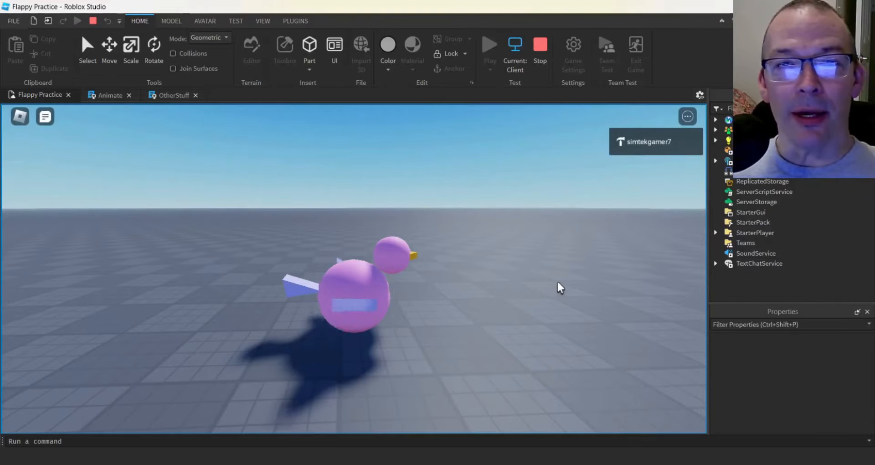
Examine the finished bird characters in the running game tests from several angles and make them flap
{"action": "right_click_drag", "start_coordinate": [556, 282], "coordinate": [525, 290]}
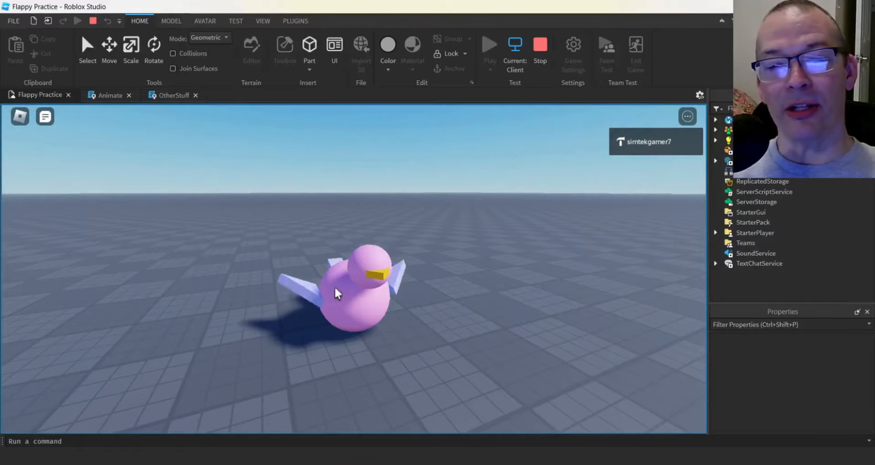
{"action": "right_click_drag", "start_coordinate": [411, 303], "coordinate": [437, 315]}
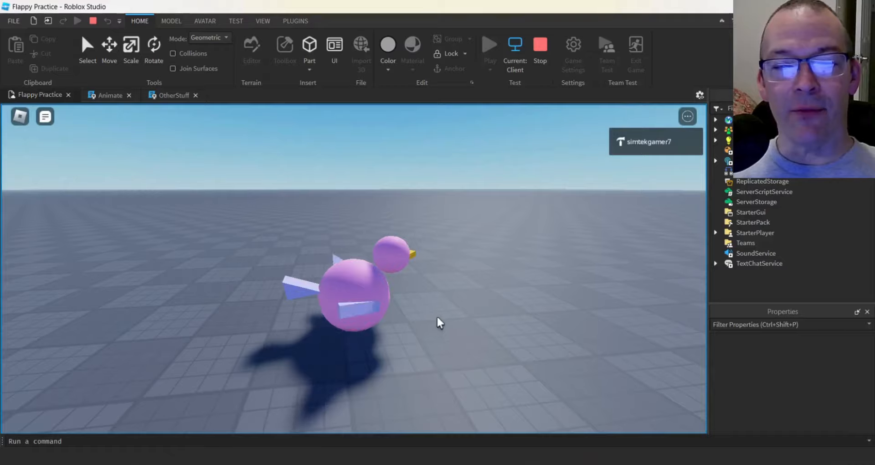
{"action": "key", "text": "space"}
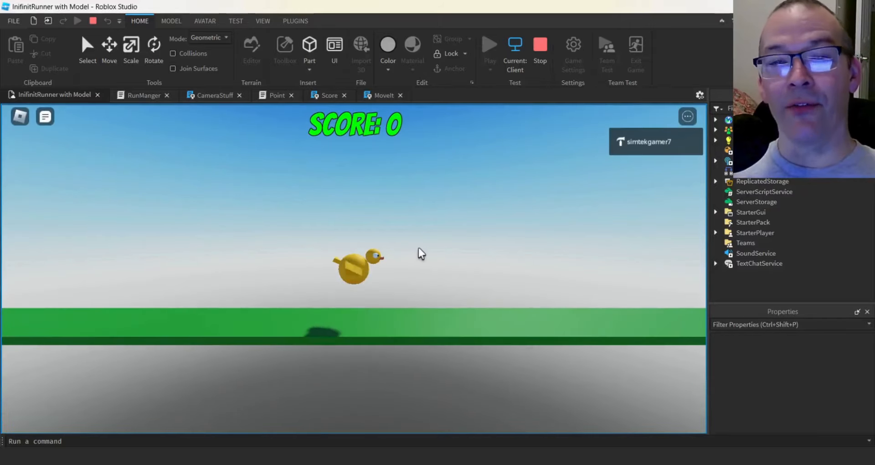
{"action": "key", "text": "space"}
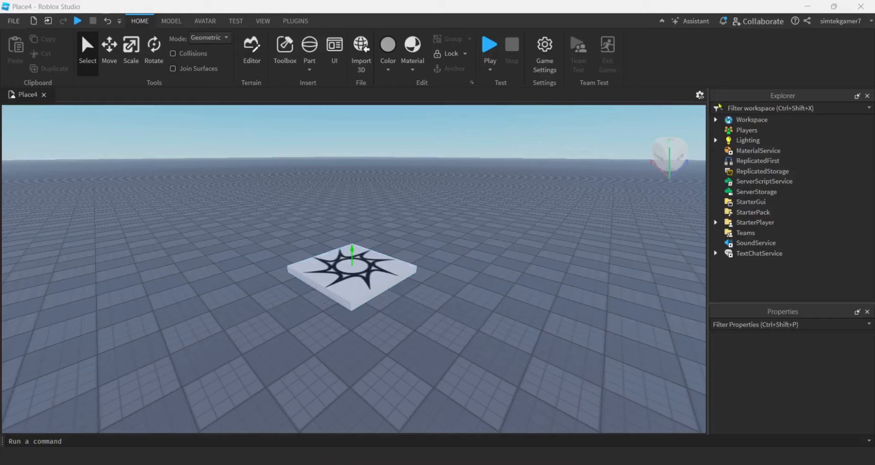
Delete the SpawnLocation from the Workspace
{"action": "left_click", "coordinate": [716, 120]}
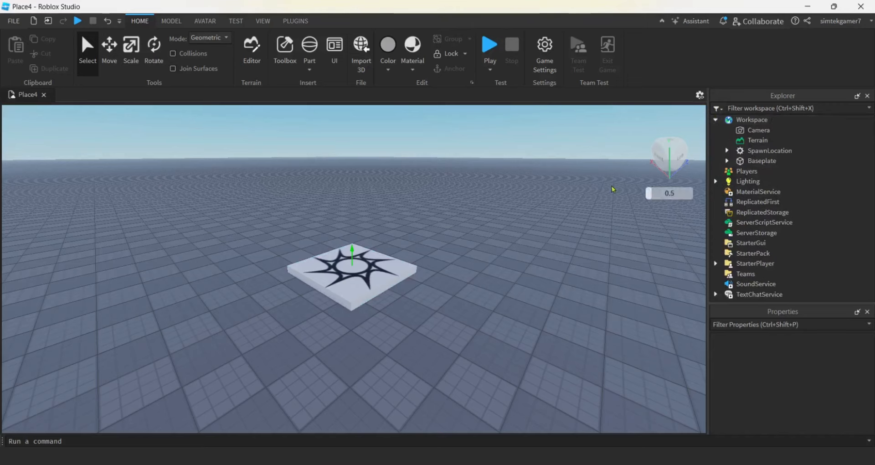
{"action": "left_click", "coordinate": [768, 155]}
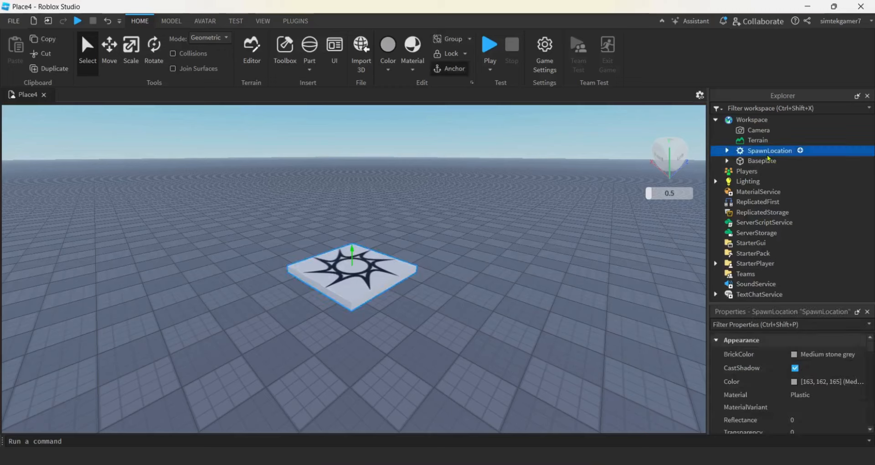
{"action": "key", "text": "Delete"}
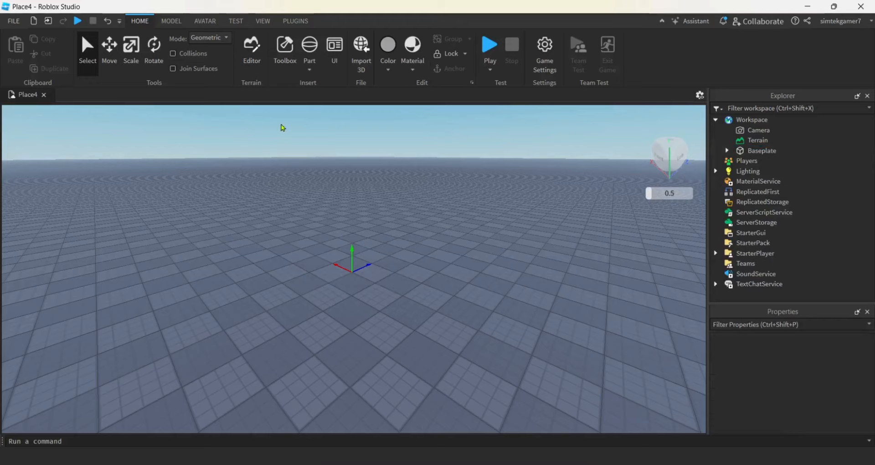
Insert a sphere part on the empty baseplate for the bird's body
{"action": "left_click", "coordinate": [310, 69]}
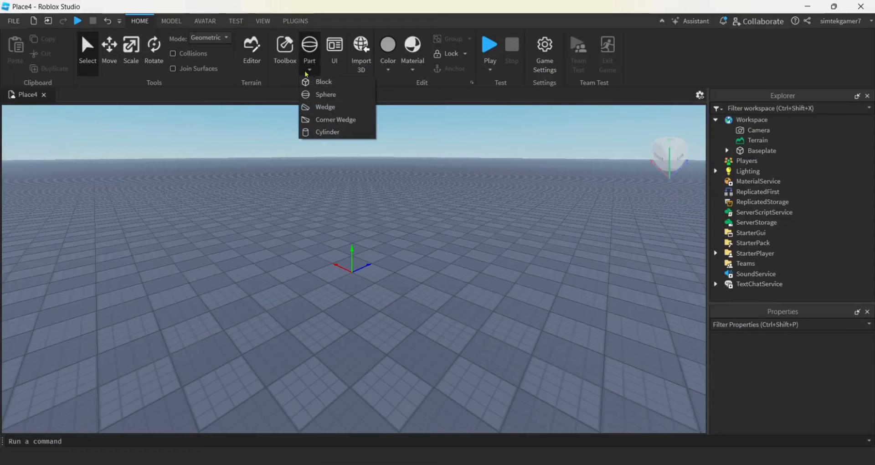
{"action": "left_click", "coordinate": [324, 94]}
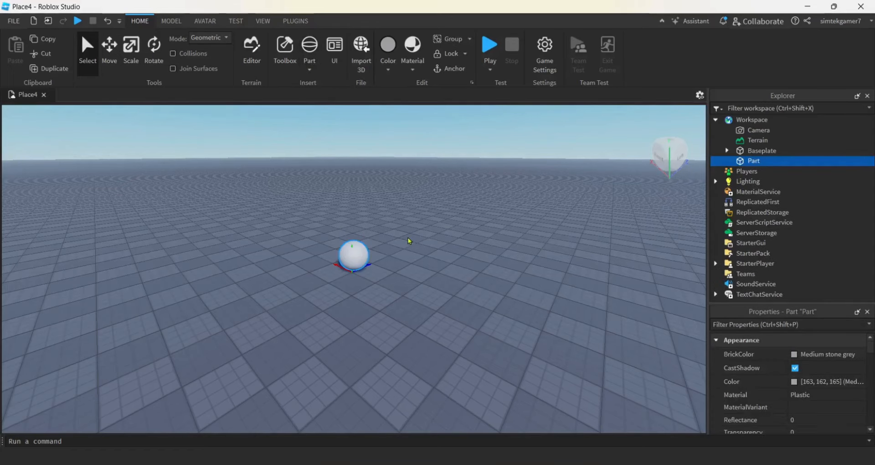
{"action": "key", "text": "a"}
{"action": "key", "text": "w"}
{"action": "right_click_drag", "start_coordinate": [422, 252], "coordinate": [421, 252]}
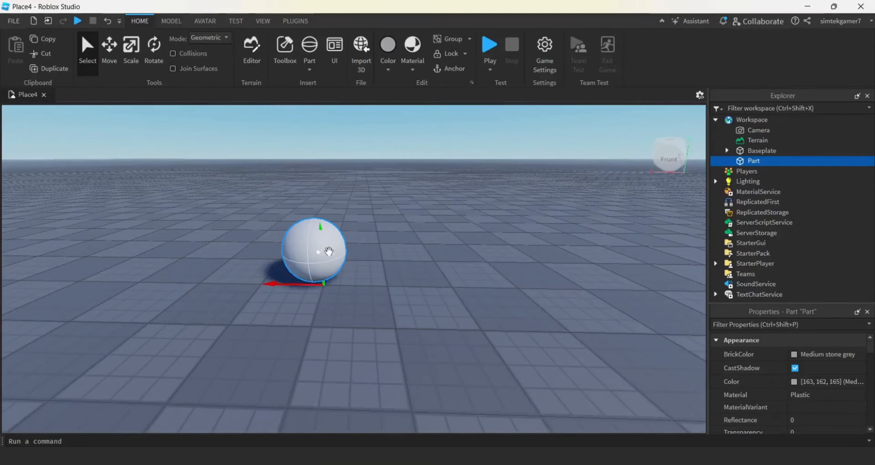
Set the sphere's CFrame position to 0, 2, 0
{"action": "scroll", "coordinate": [853, 396], "scroll_direction": "down", "scroll_amount": 3}
{"action": "scroll", "coordinate": [854, 396], "scroll_direction": "down", "scroll_amount": 5}
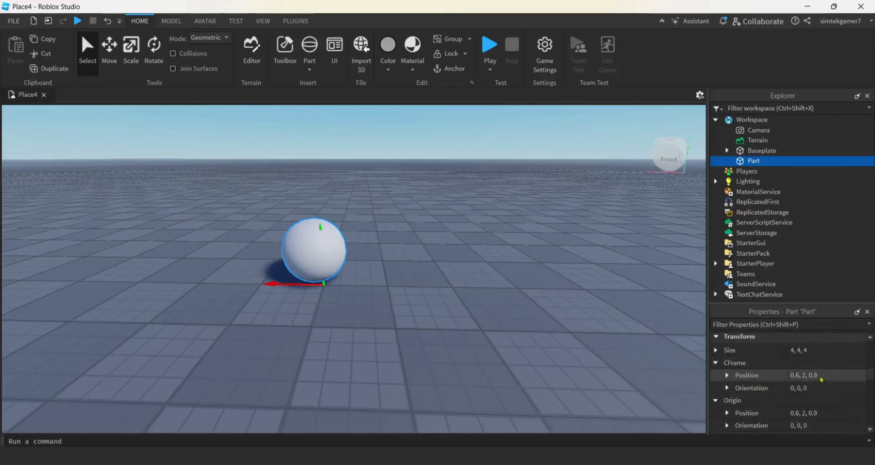
{"action": "left_click", "coordinate": [832, 378]}
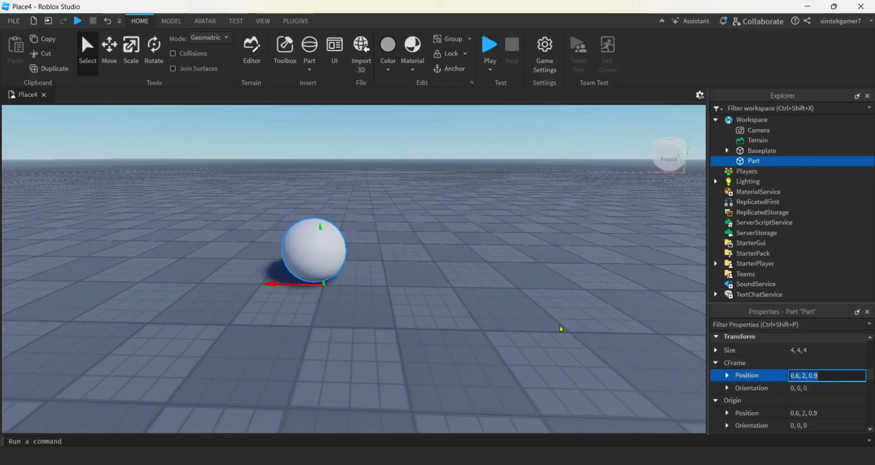
{"action": "type", "text": "0, 2, 0"}
{"action": "key", "text": "Return"}
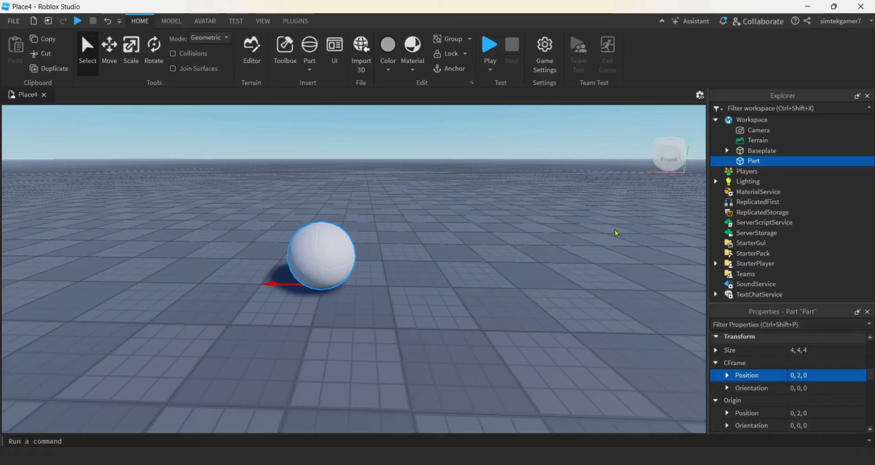
Rename the sphere part as Torso
{"action": "mouse_move", "coordinate": [757, 163]}
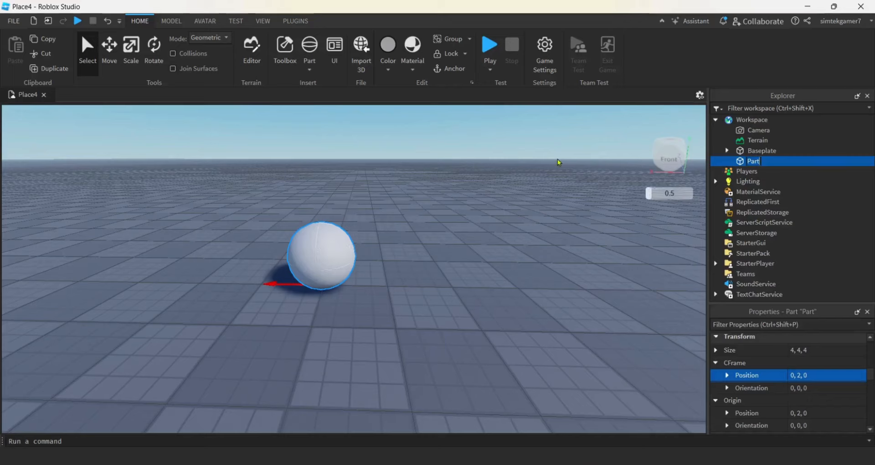
{"action": "type", "text": "Torso"}
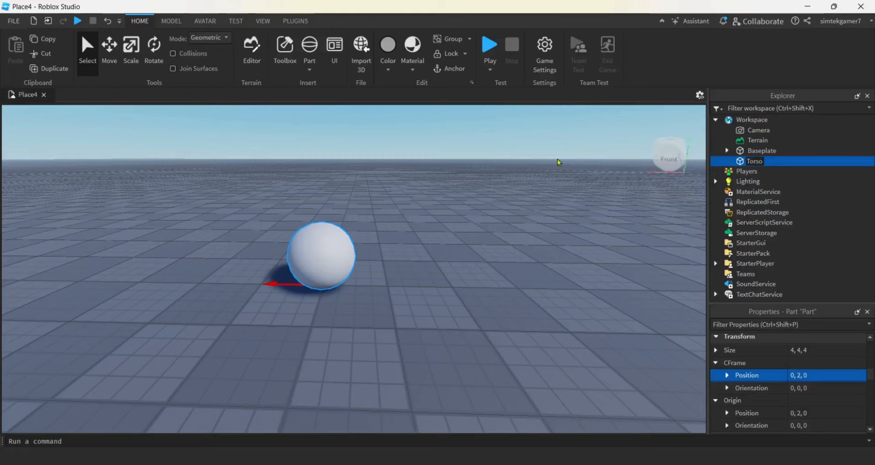
{"action": "key", "text": "Return"}
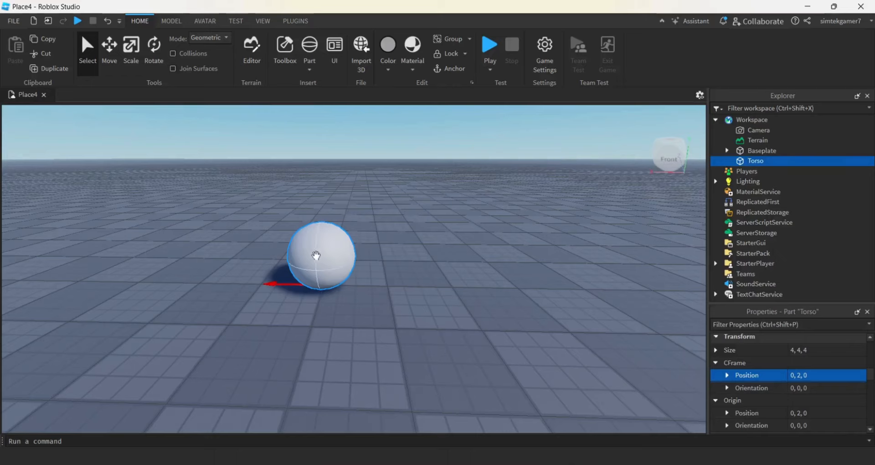
Show the Torso's orientation indicator and view the sphere from its right side
{"action": "right_click", "coordinate": [316, 255]}
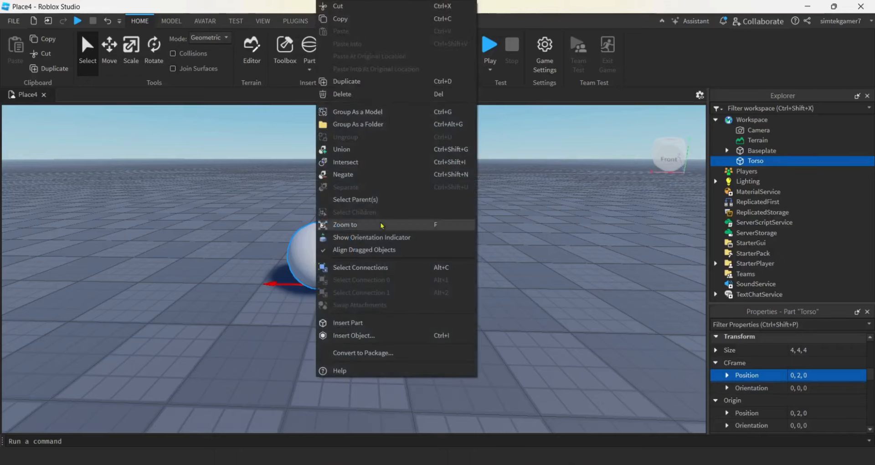
{"action": "left_click", "coordinate": [376, 238]}
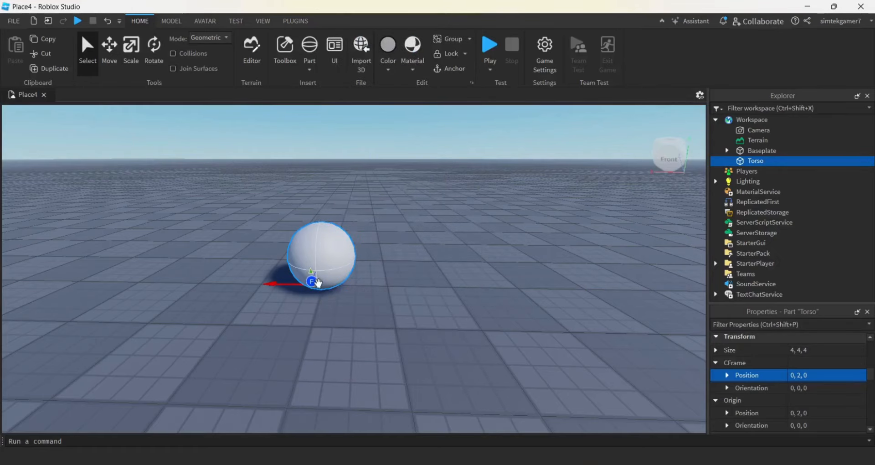
{"action": "key", "text": "a"}
{"action": "right_click_drag", "start_coordinate": [351, 335], "coordinate": [352, 337]}
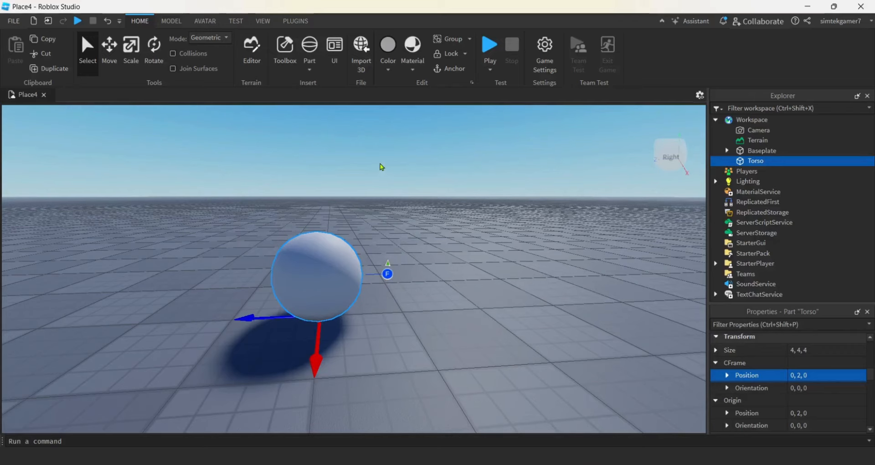
{"action": "right_click_drag", "start_coordinate": [442, 204], "coordinate": [441, 204]}
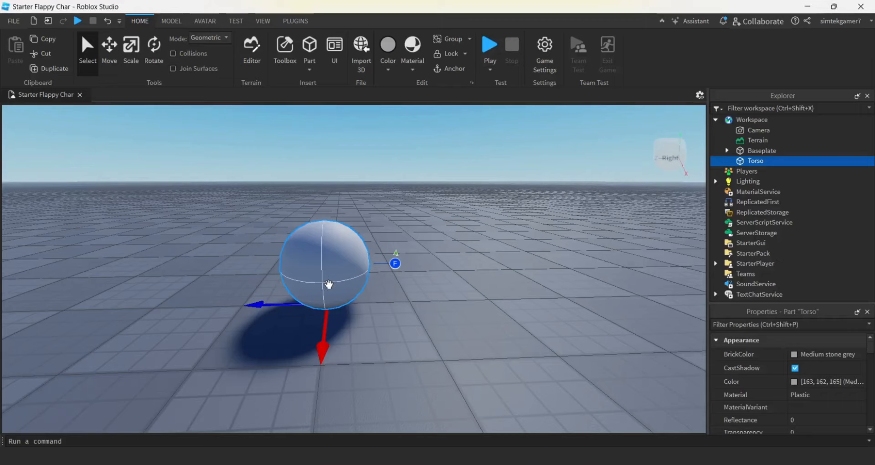
Duplicate the Torso sphere and rename the copy as Head
{"action": "key", "text": "ctrl+d"}
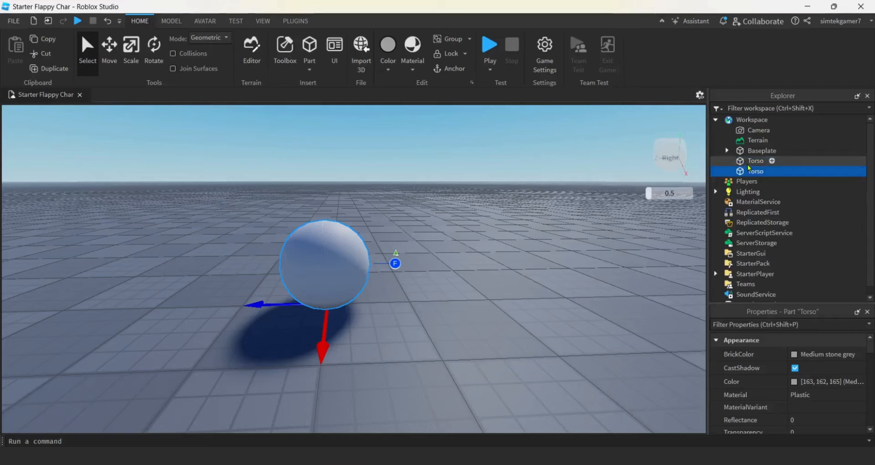
{"action": "key", "text": "F2"}
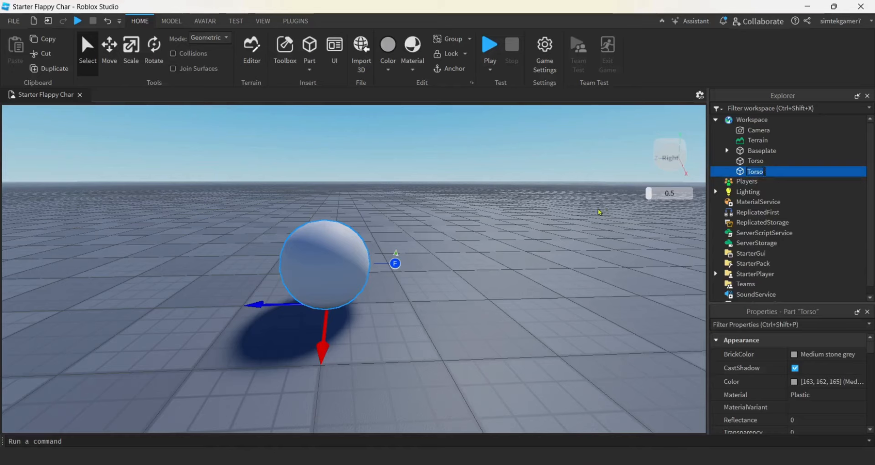
{"action": "type", "text": "Head"}
{"action": "key", "text": "Return"}
Set the Head's size to 2, 2, 2 and move it 4.2 studs out toward the Torso's front
{"action": "scroll", "coordinate": [784, 386], "scroll_direction": "down", "scroll_amount": 1}
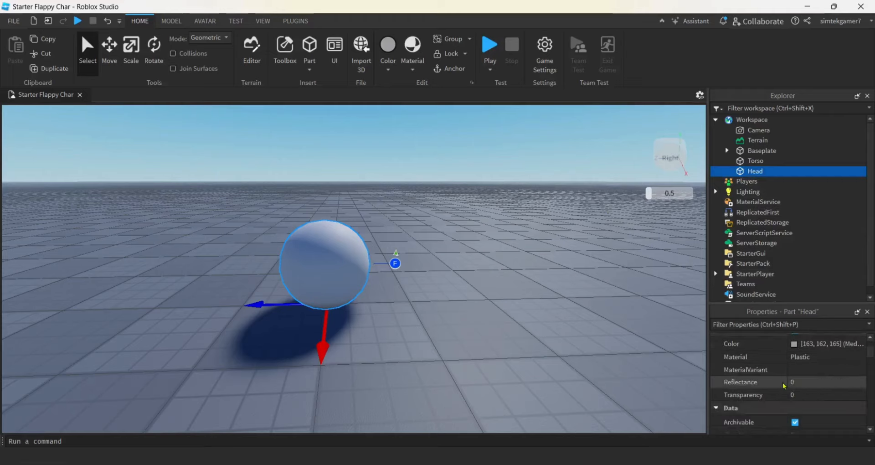
{"action": "scroll", "coordinate": [784, 385], "scroll_direction": "down", "scroll_amount": 5}
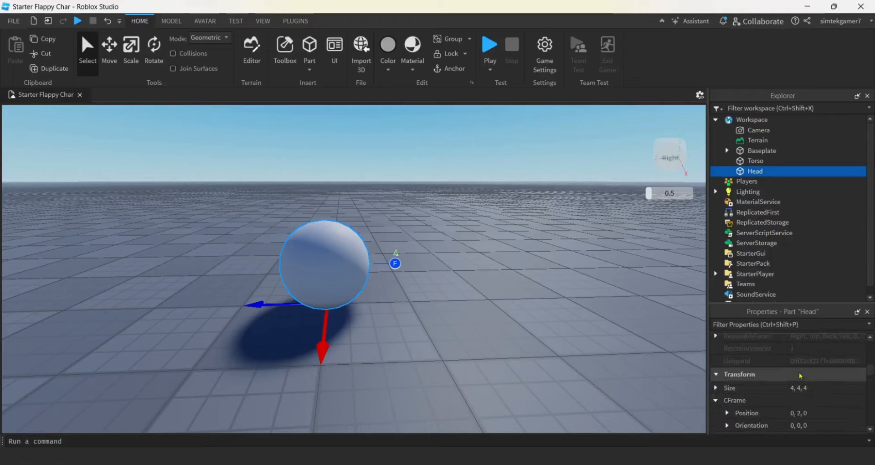
{"action": "left_click", "coordinate": [802, 388]}
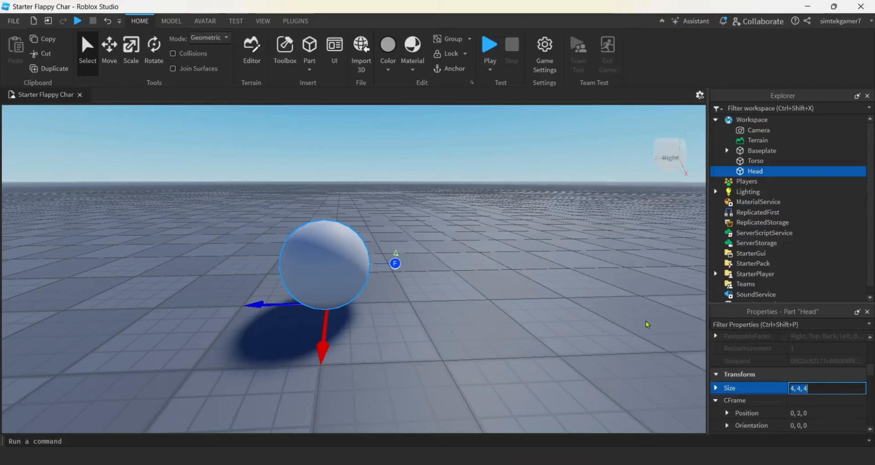
{"action": "type", "text": "2,2,2"}
{"action": "key", "text": "Return"}
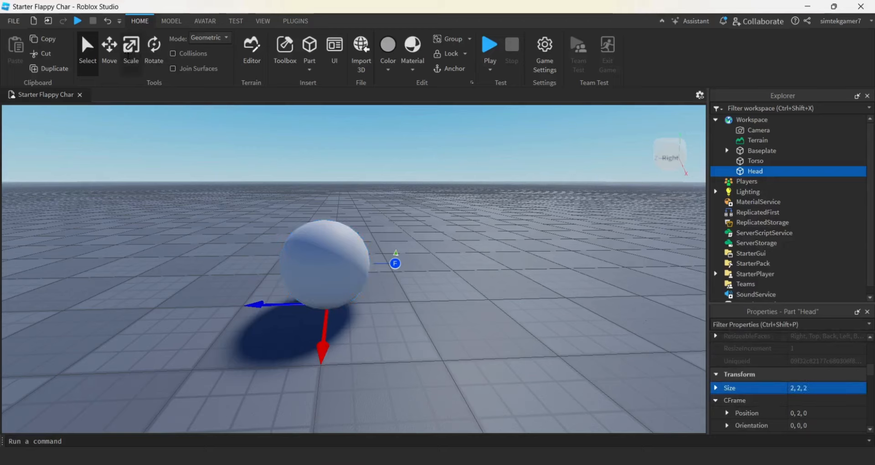
{"action": "left_click", "coordinate": [110, 50]}
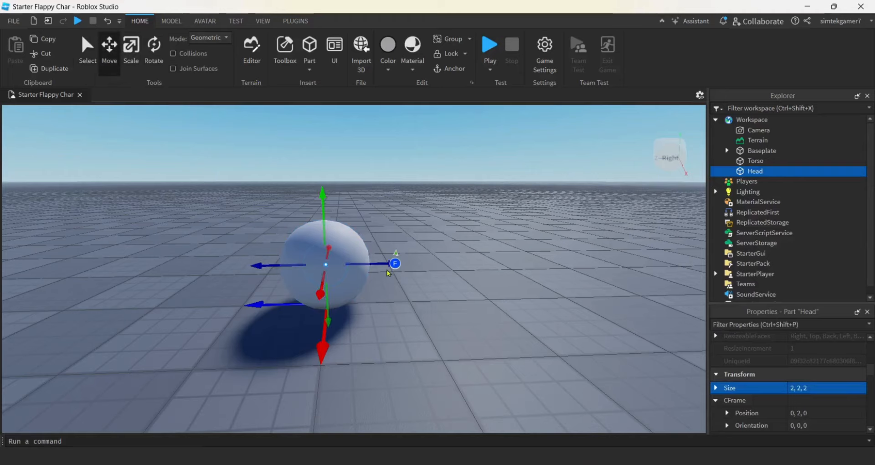
{"action": "left_click_drag", "start_coordinate": [395, 264], "coordinate": [448, 282]}
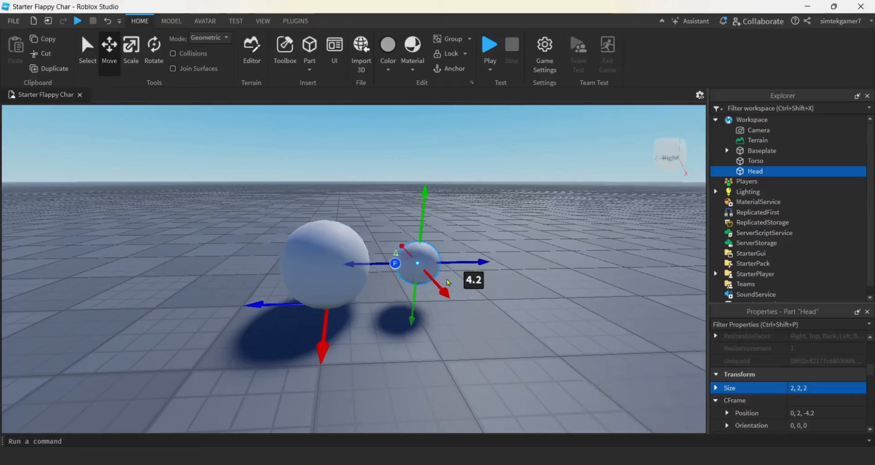
Turn off the Torso's orientation indicator
{"action": "right_click", "coordinate": [315, 256]}
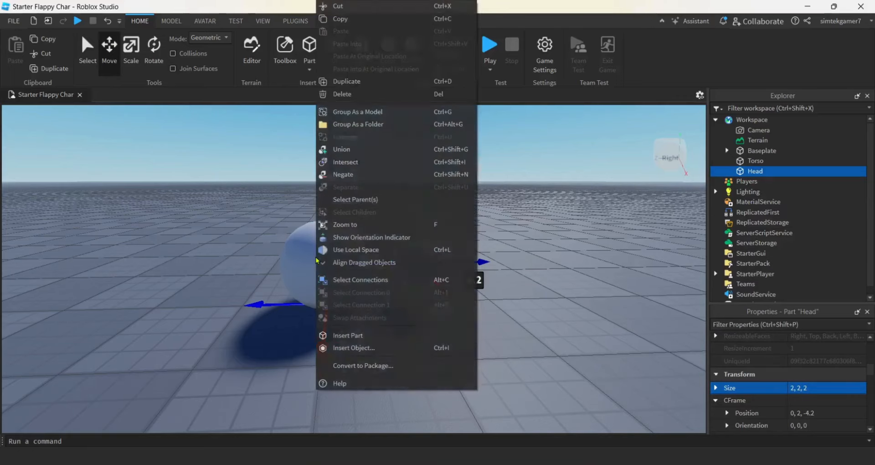
{"action": "left_click", "coordinate": [371, 237]}
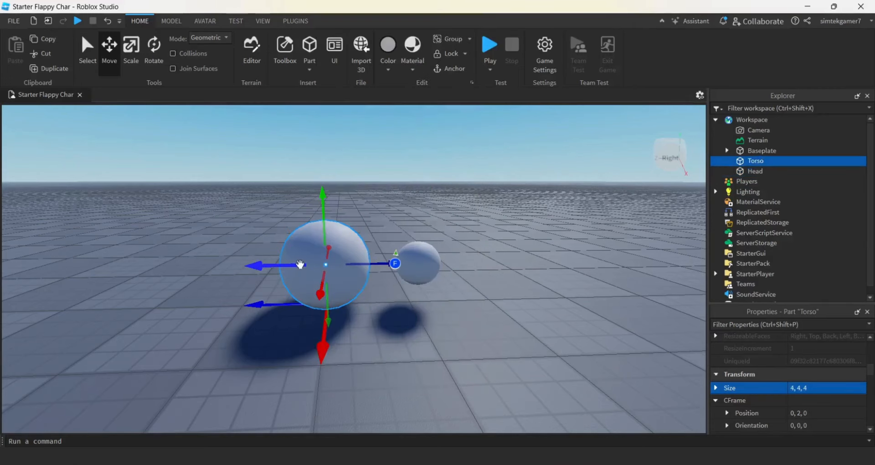
{"action": "right_click", "coordinate": [300, 264]}
{"action": "left_click", "coordinate": [338, 237]}
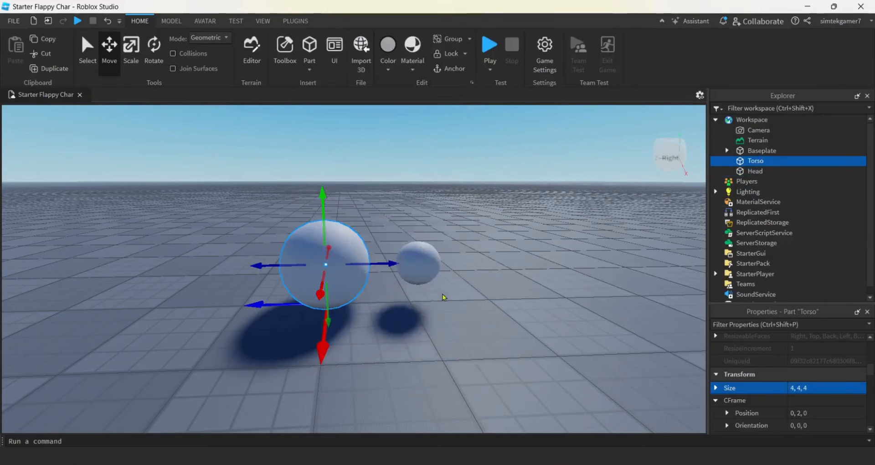
Enable Collisions and move the Head up and back against the Torso, to a position of about 0, 3.7, -2.47
{"action": "left_click", "coordinate": [436, 256]}
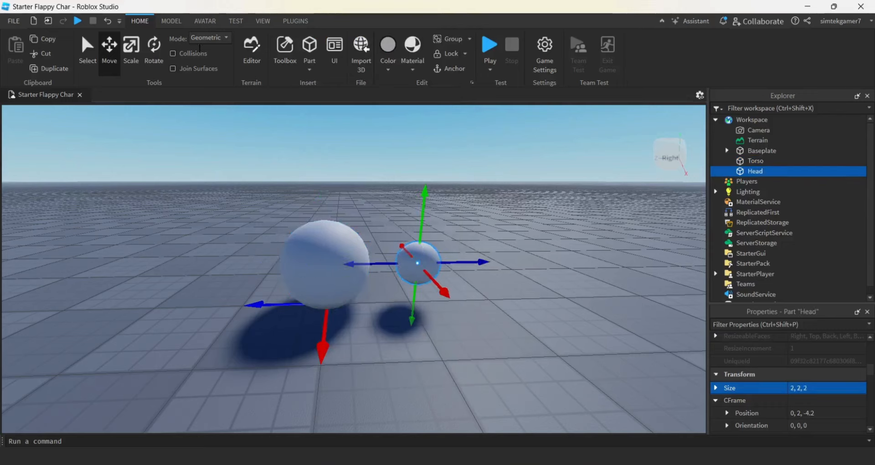
{"action": "left_click_drag", "start_coordinate": [467, 267], "coordinate": [407, 276]}
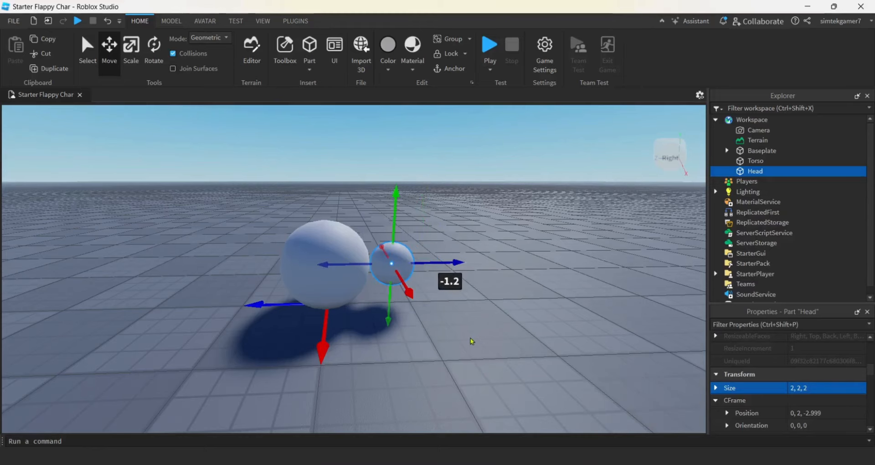
{"action": "key", "text": "d"}
{"action": "key", "text": "a"}
{"action": "left_click_drag", "start_coordinate": [381, 200], "coordinate": [394, 163]}
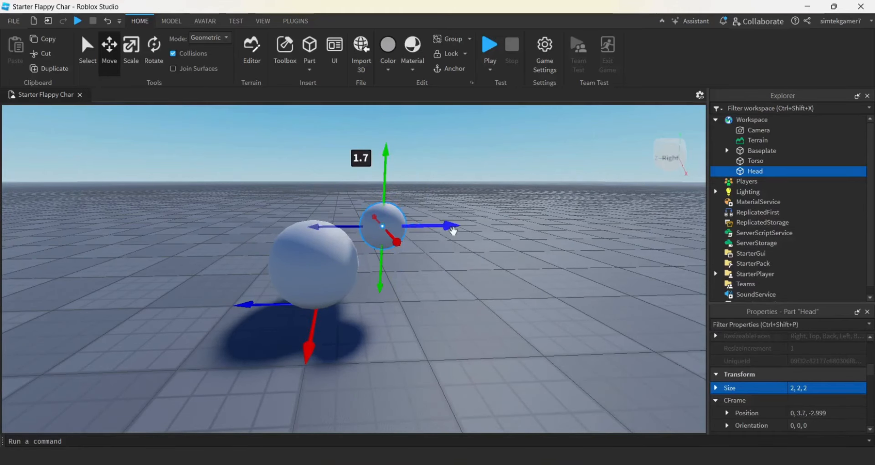
{"action": "left_click_drag", "start_coordinate": [447, 226], "coordinate": [436, 227]}
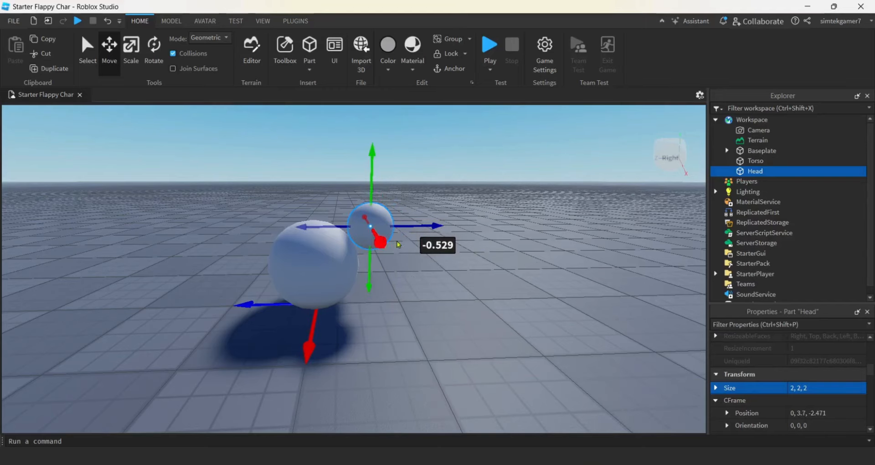
Insert a block part and move it 2.4 studs away from the Torso's front
{"action": "right_click_drag", "start_coordinate": [423, 305], "coordinate": [423, 306]}
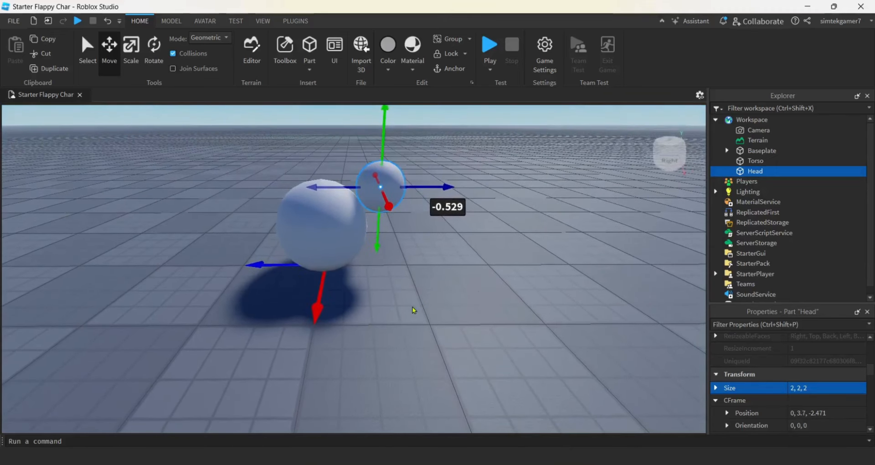
{"action": "key", "text": "d"}
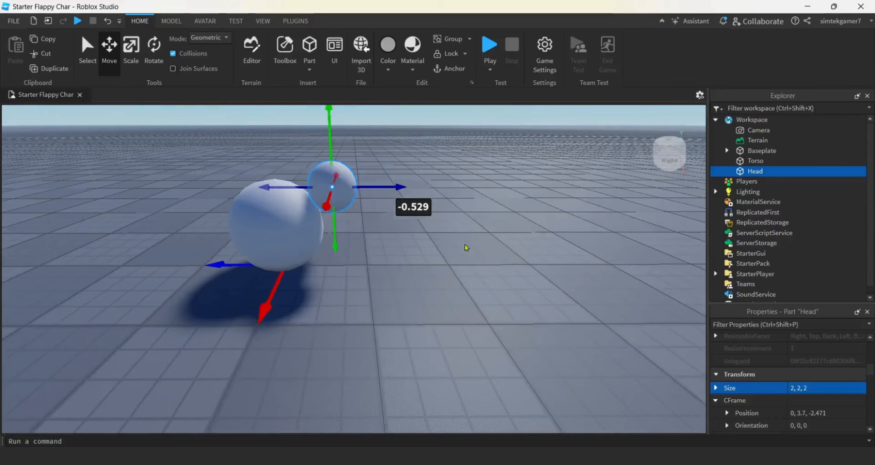
{"action": "left_click", "coordinate": [310, 72]}
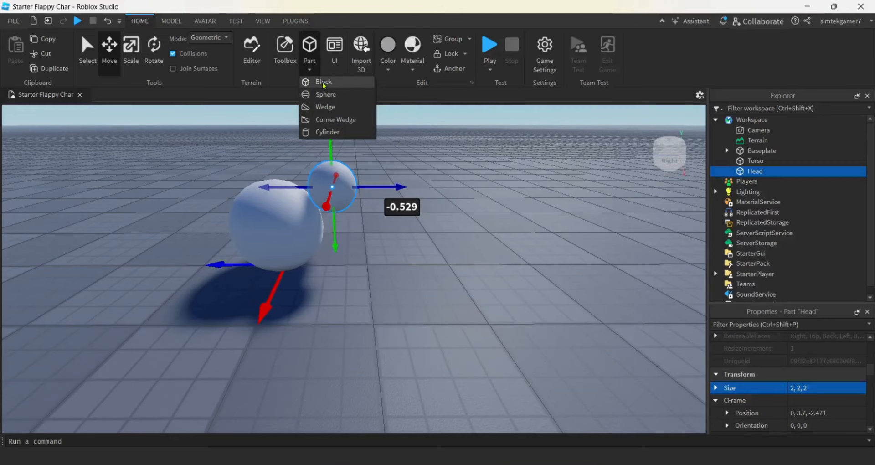
{"action": "left_click", "coordinate": [324, 84]}
{"action": "left_click_drag", "start_coordinate": [424, 258], "coordinate": [477, 259]}
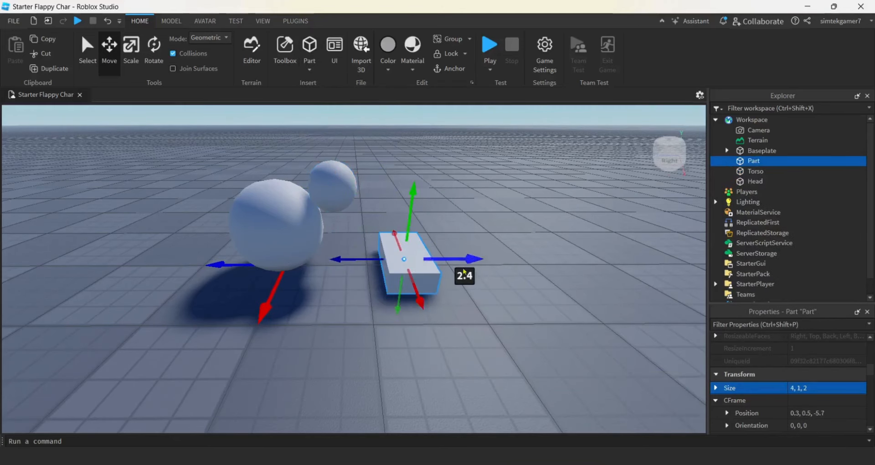
Show the block's orientation indicator and rename the block HumanoidRootPart
{"action": "right_click", "coordinate": [412, 255]}
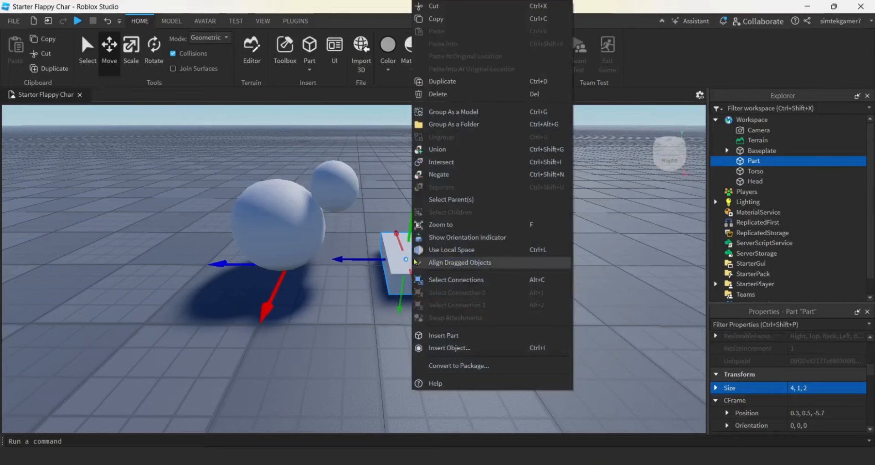
{"action": "left_click", "coordinate": [449, 239]}
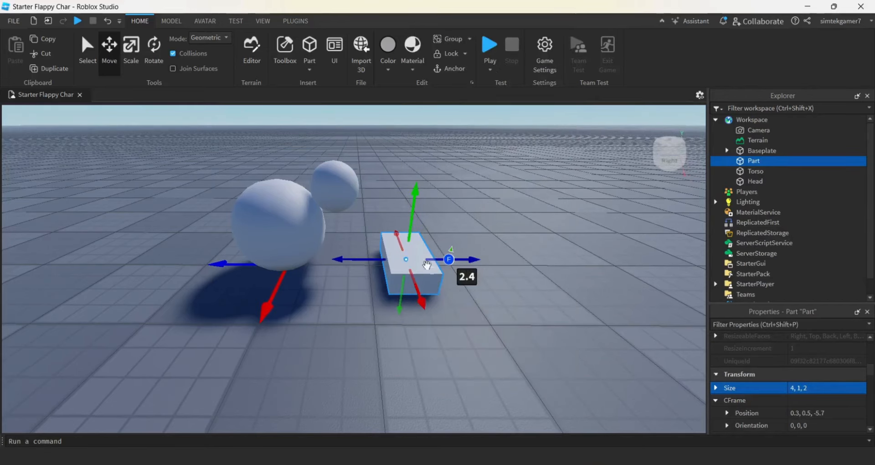
{"action": "right_click_drag", "start_coordinate": [519, 290], "coordinate": [520, 290]}
{"action": "key", "text": "d"}
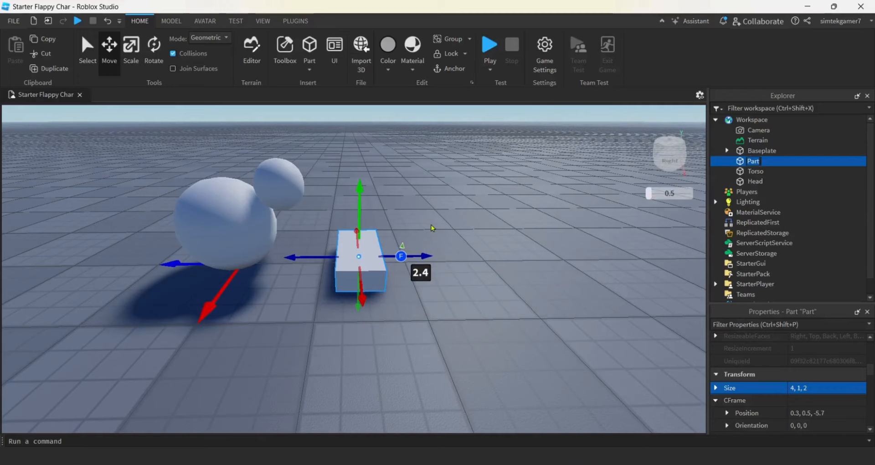
{"action": "type", "text": "Huma"}
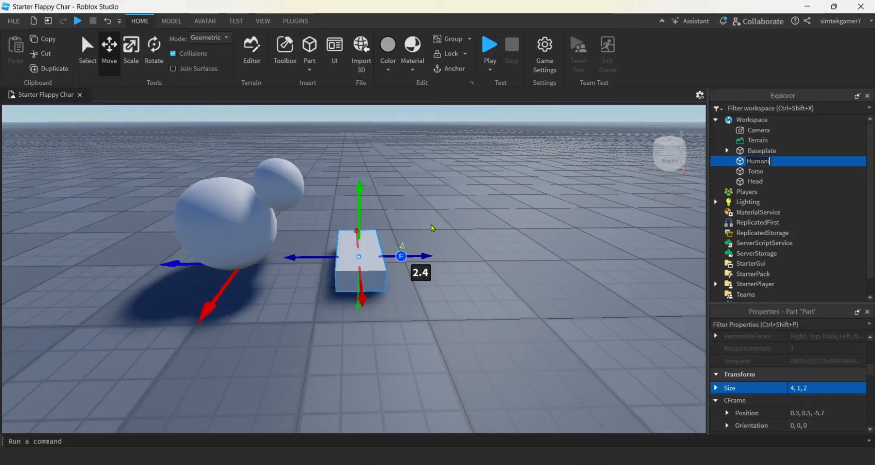
{"action": "type", "text": "noidRootPart"}
{"action": "key", "text": "Return"}
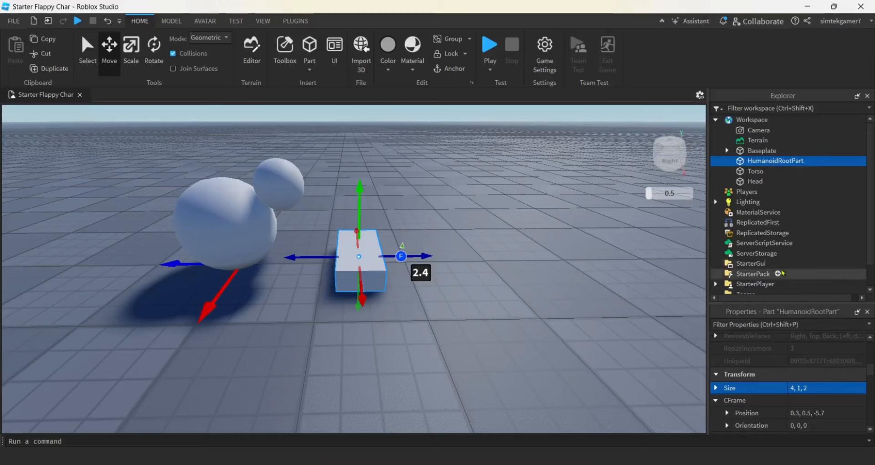
Set the HumanoidRootPart's size to 2, 2, 2
{"action": "left_click", "coordinate": [818, 388]}
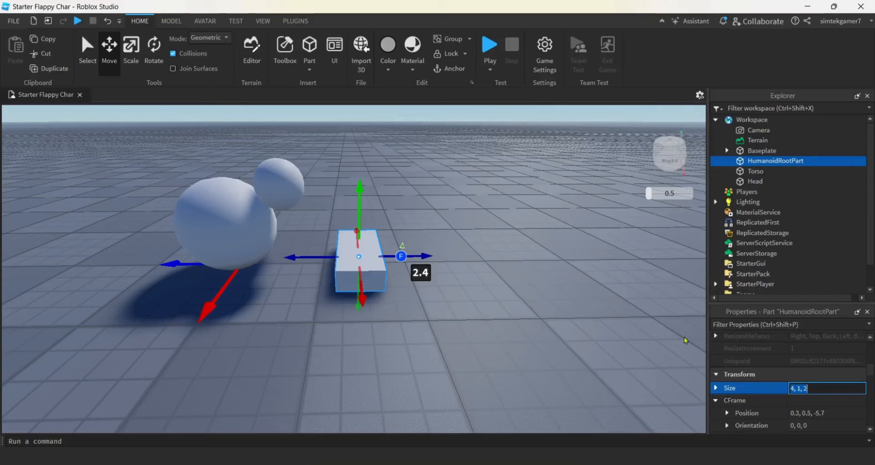
{"action": "type", "text": "2,2,2"}
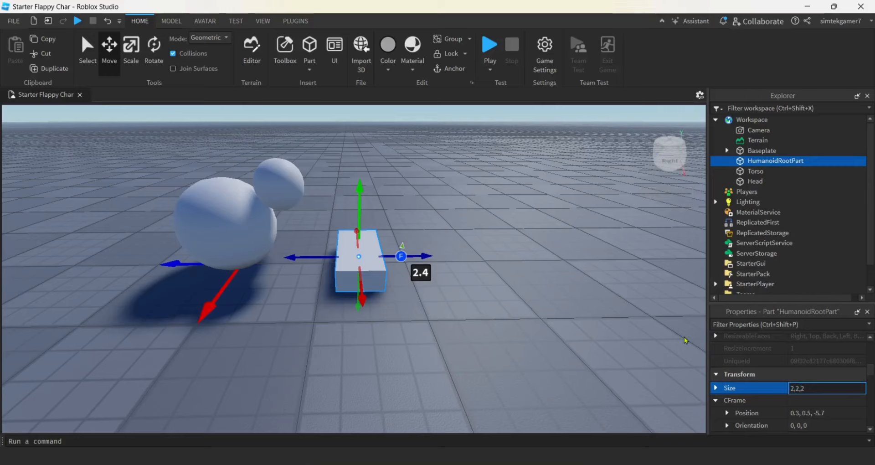
{"action": "key", "text": "Return"}
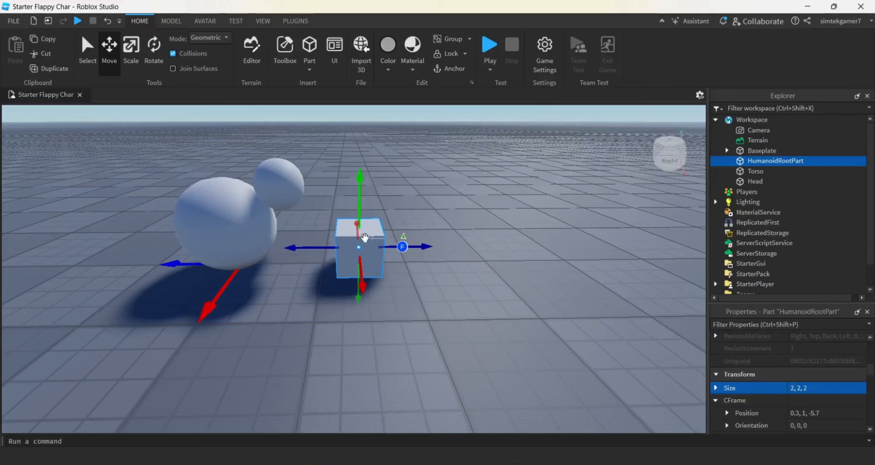
Disable Collisions and set the HumanoidRootPart's position to 0, 2, 0, inside the Torso
{"action": "left_click", "coordinate": [185, 54]}
{"action": "scroll", "coordinate": [807, 394], "scroll_direction": "down", "scroll_amount": 2}
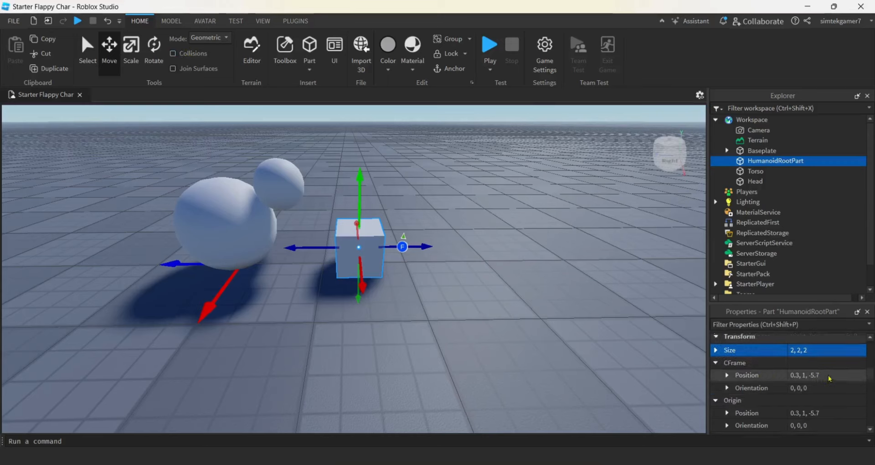
{"action": "left_click", "coordinate": [835, 376]}
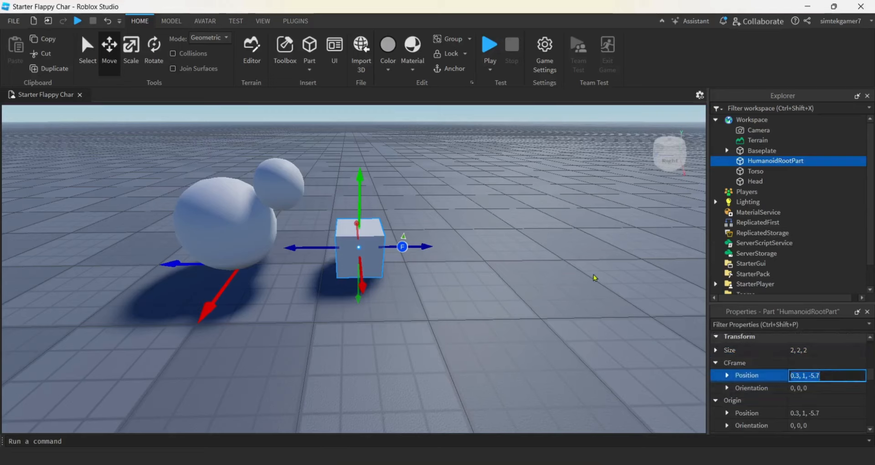
{"action": "type", "text": "0, 2, 0"}
{"action": "key", "text": "Return"}
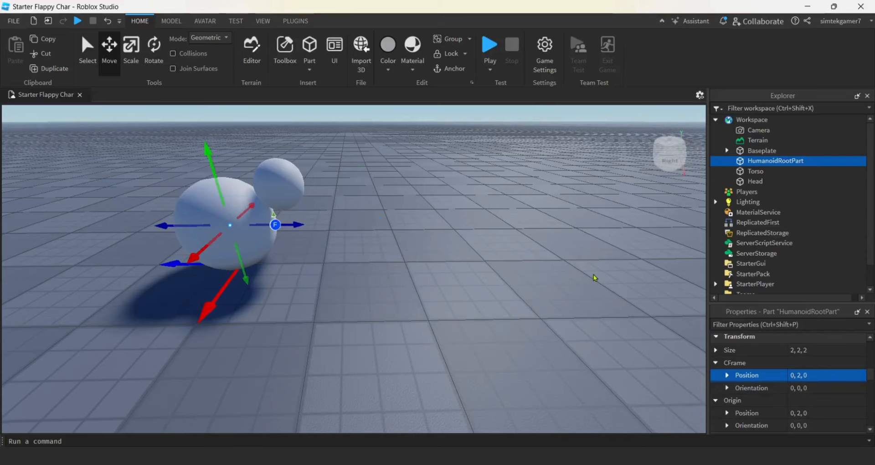
{"action": "key", "text": "f"}
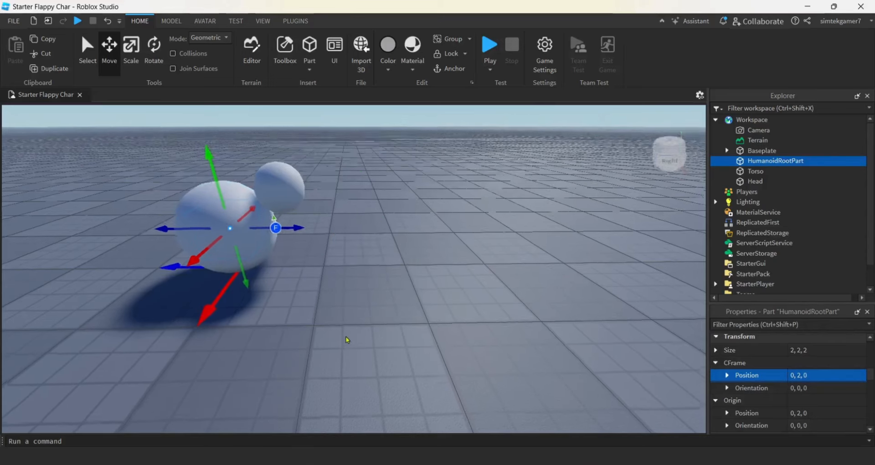
{"action": "key", "text": "f"}
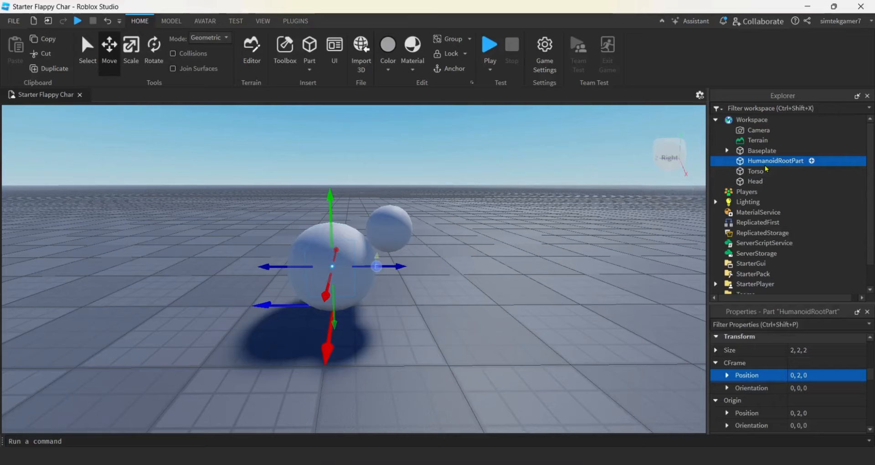
Set the HumanoidRootPart's transparency to 1
{"action": "scroll", "coordinate": [811, 394], "scroll_direction": "up", "scroll_amount": 3}
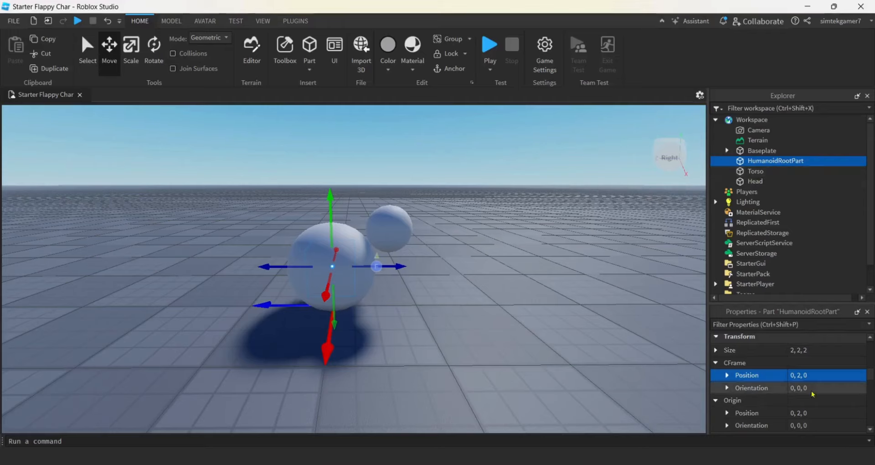
{"action": "scroll", "coordinate": [805, 390], "scroll_direction": "up", "scroll_amount": 6}
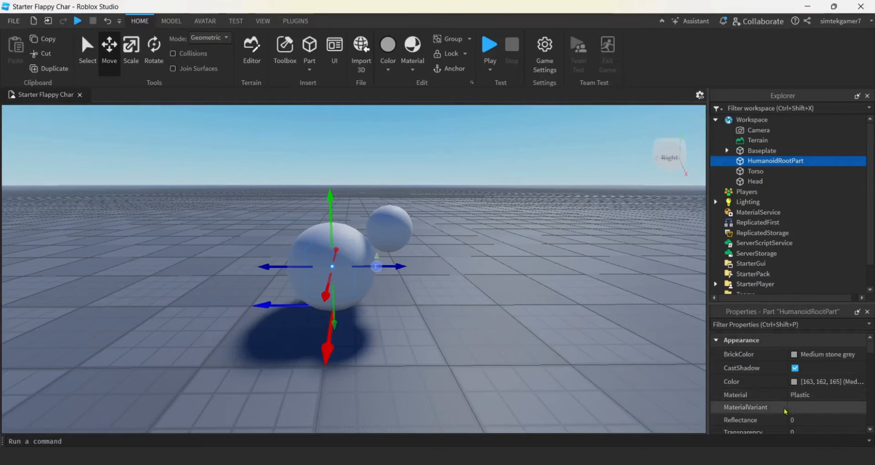
{"action": "scroll", "coordinate": [768, 403], "scroll_direction": "down", "scroll_amount": 2}
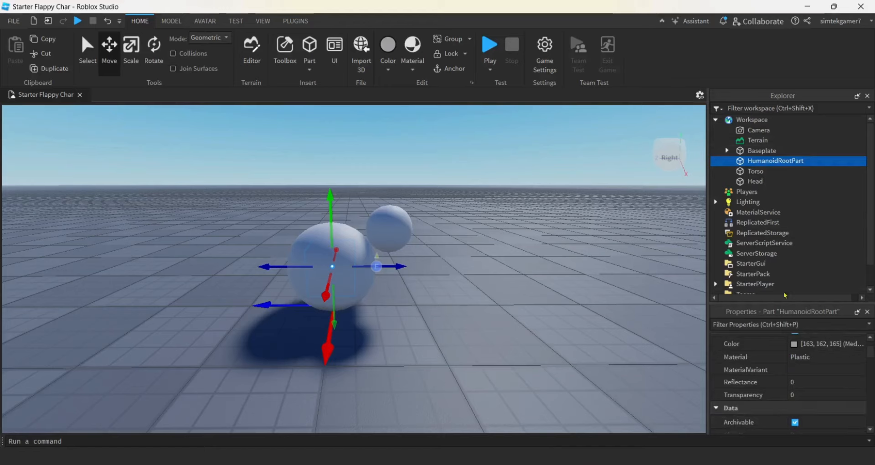
{"action": "left_click", "coordinate": [812, 393]}
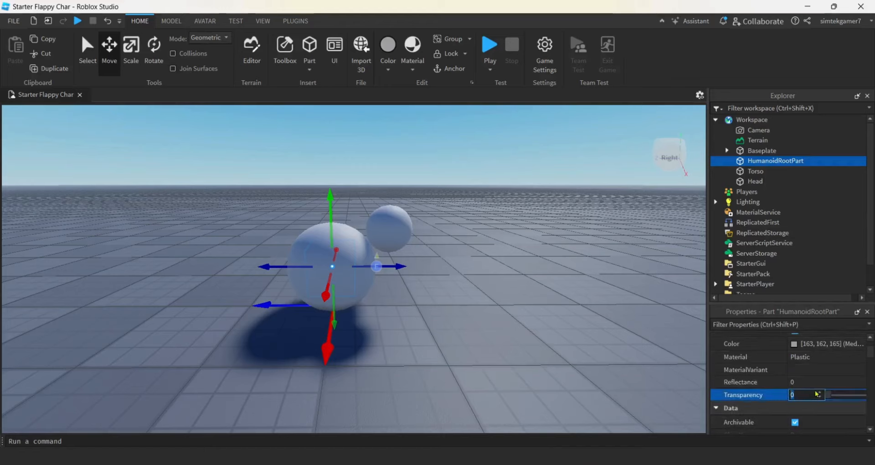
{"action": "type", "text": "1"}
{"action": "key", "text": "Return"}
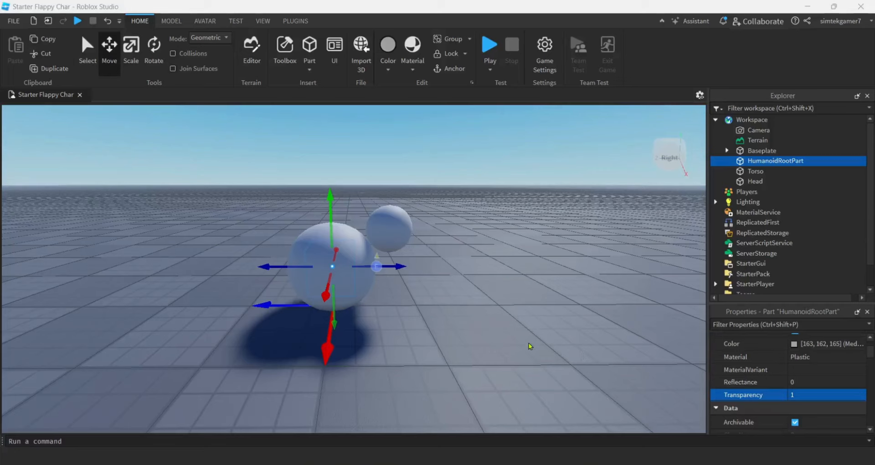
Insert a wedge part and rotate it flat to an orientation of 0, 0, -90
{"action": "left_click", "coordinate": [310, 71]}
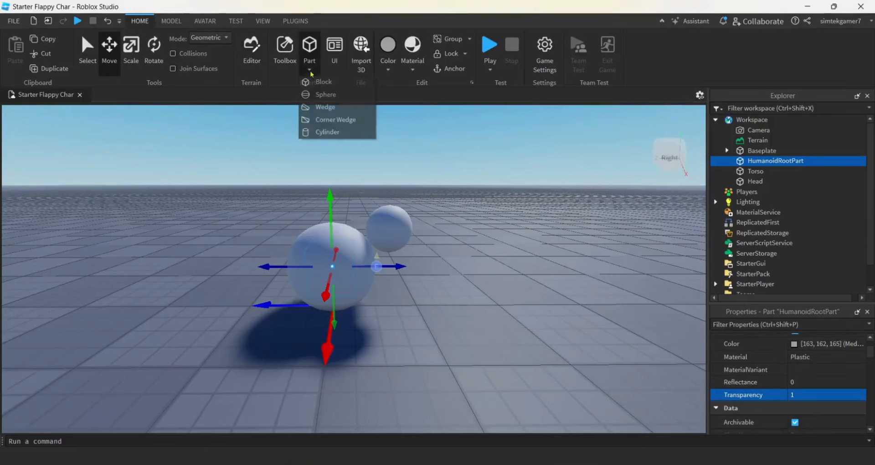
{"action": "left_click", "coordinate": [328, 107]}
{"action": "right_click_drag", "start_coordinate": [458, 269], "coordinate": [458, 269]}
{"action": "scroll", "coordinate": [458, 269], "scroll_direction": "down", "scroll_amount": 5}
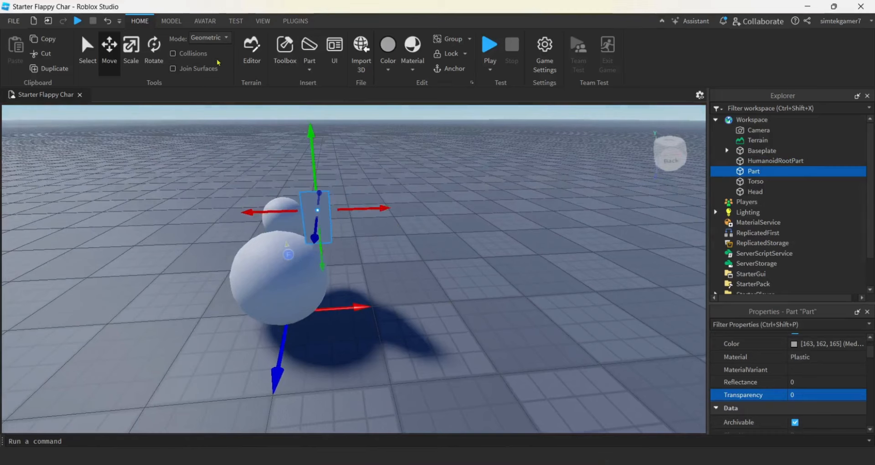
{"action": "left_click", "coordinate": [153, 46]}
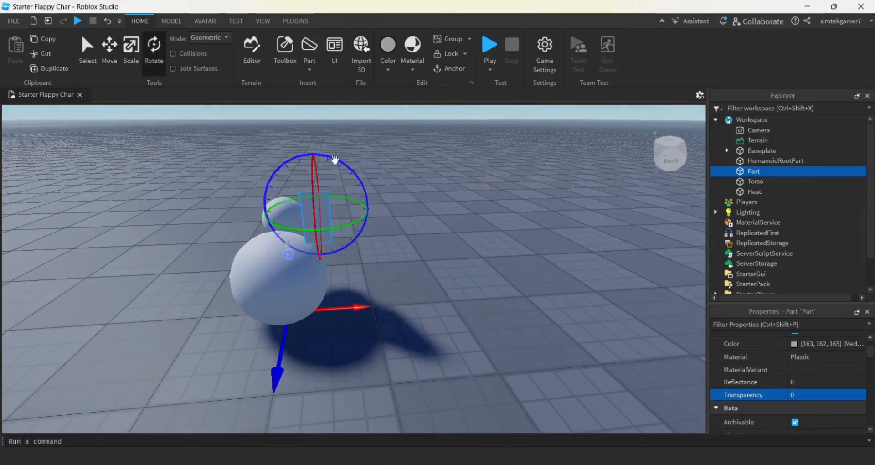
{"action": "left_click_drag", "start_coordinate": [337, 160], "coordinate": [382, 233]}
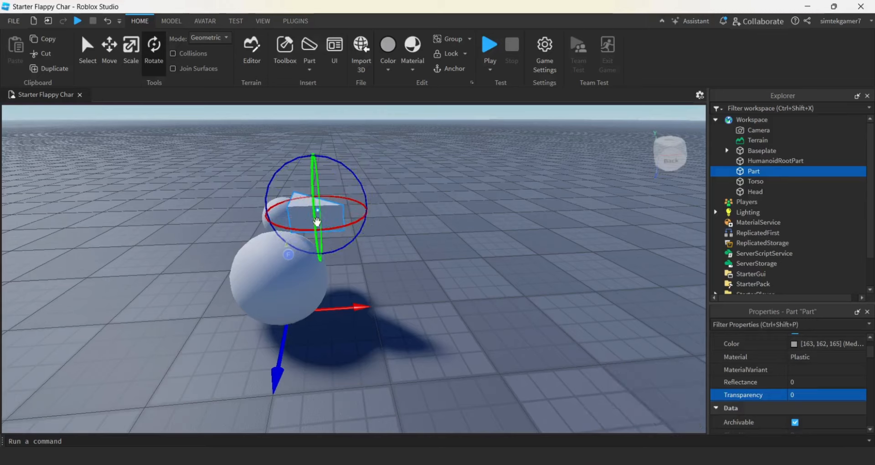
Thin the wedge by setting its size to 0.5, 2, 2
{"action": "scroll", "coordinate": [820, 379], "scroll_direction": "down", "scroll_amount": 3}
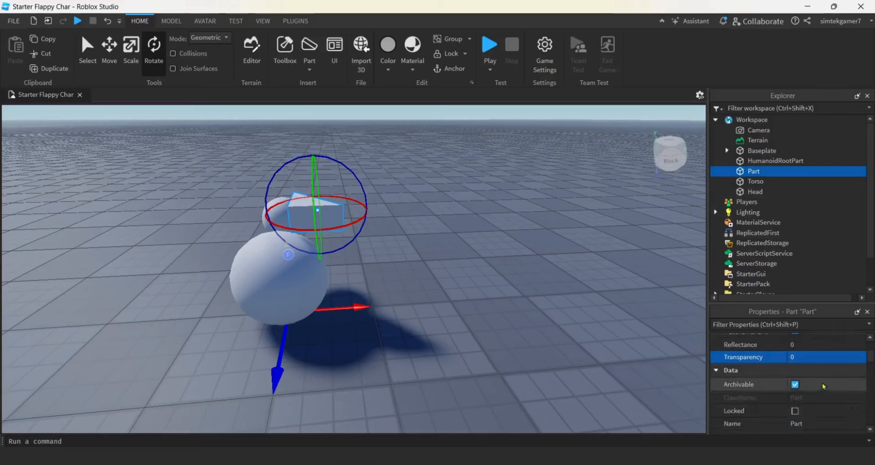
{"action": "scroll", "coordinate": [825, 381], "scroll_direction": "down", "scroll_amount": 1}
{"action": "left_click", "coordinate": [825, 388]}
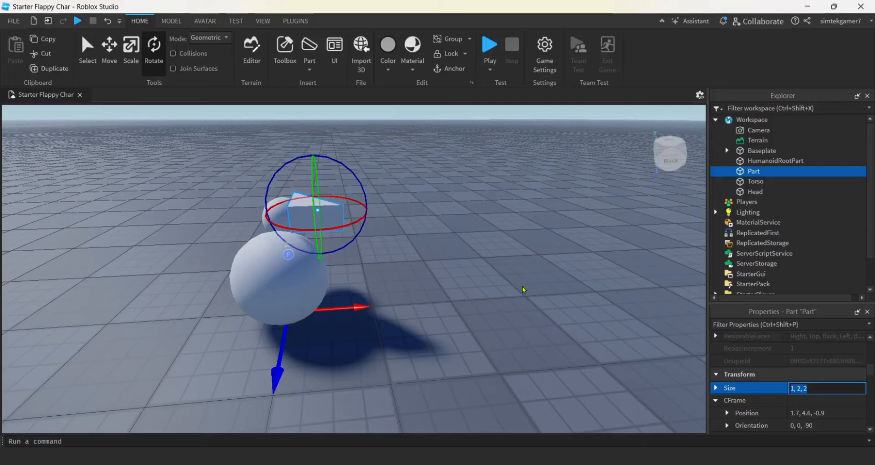
{"action": "type", "text": ".5"}
{"action": "key", "text": "Return"}
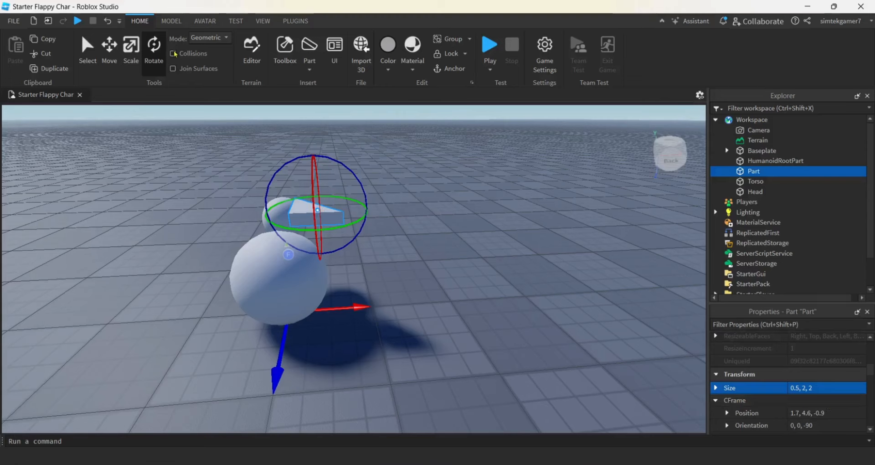
Set the wedge's position to 0, 2, 0, at the Torso's center
{"action": "scroll", "coordinate": [734, 340], "scroll_direction": "down", "scroll_amount": 2}
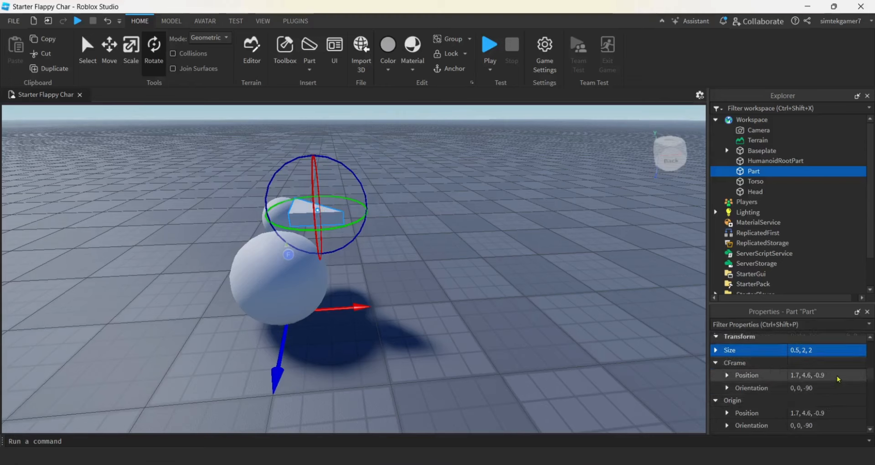
{"action": "left_click", "coordinate": [821, 375]}
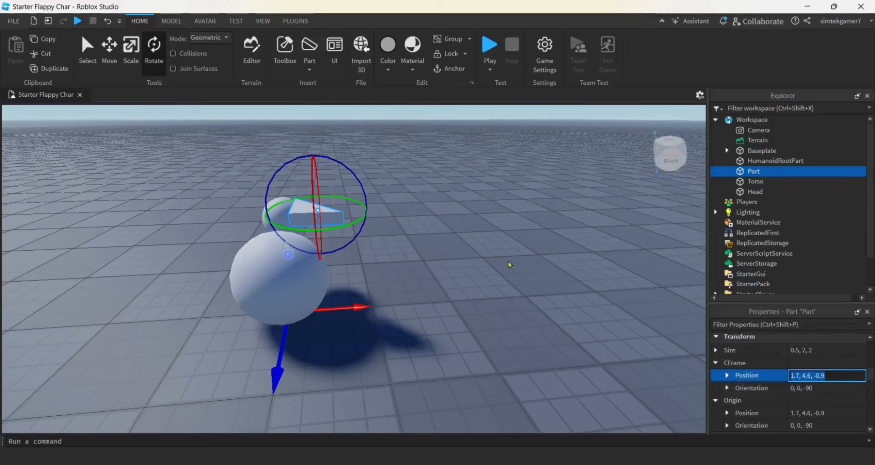
{"action": "type", "text": "0, 2,"}
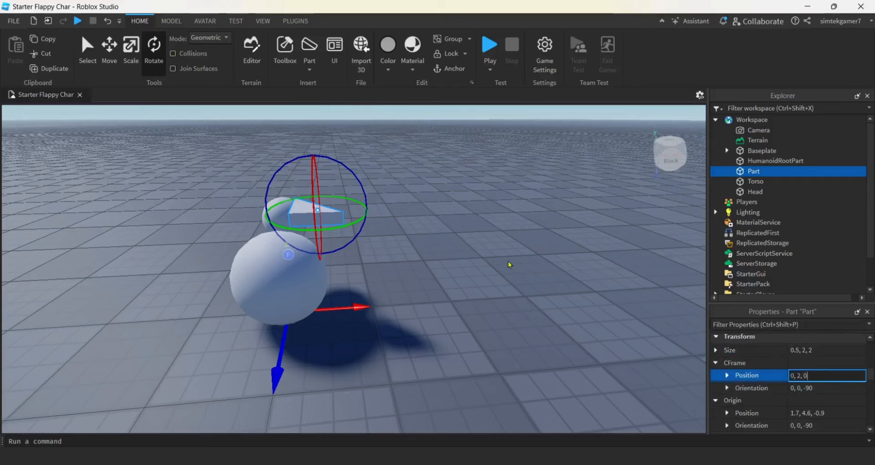
{"action": "type", "text": " 0"}
{"action": "key", "text": "Return"}
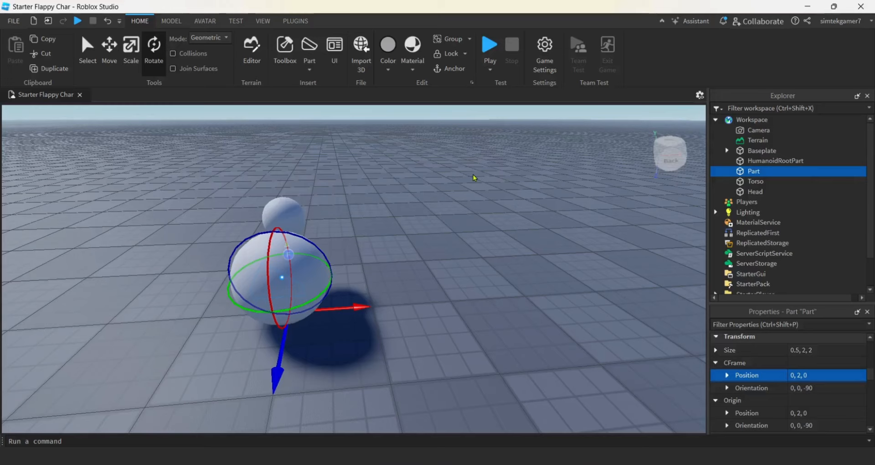
Duplicate the wedge and move the copy 3.5 studs along the X axis, out beside the Torso
{"action": "key", "text": "ctrl+d"}
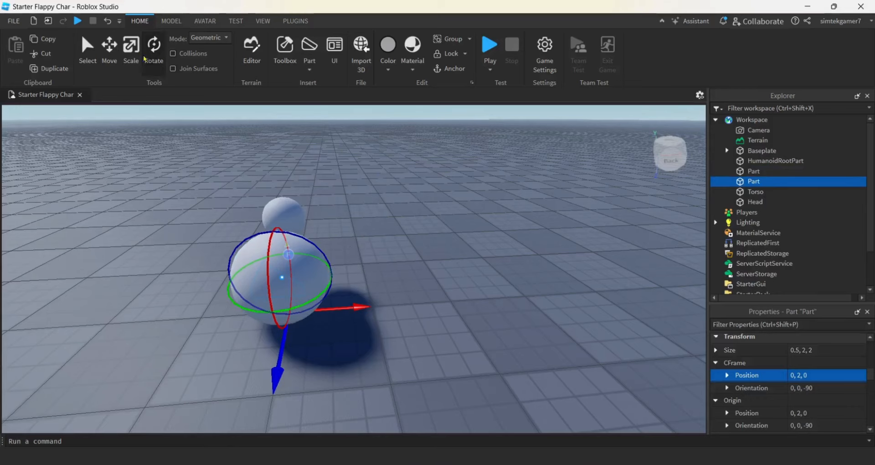
{"action": "key", "text": "ctrl+2"}
{"action": "left_click_drag", "start_coordinate": [352, 274], "coordinate": [431, 287]}
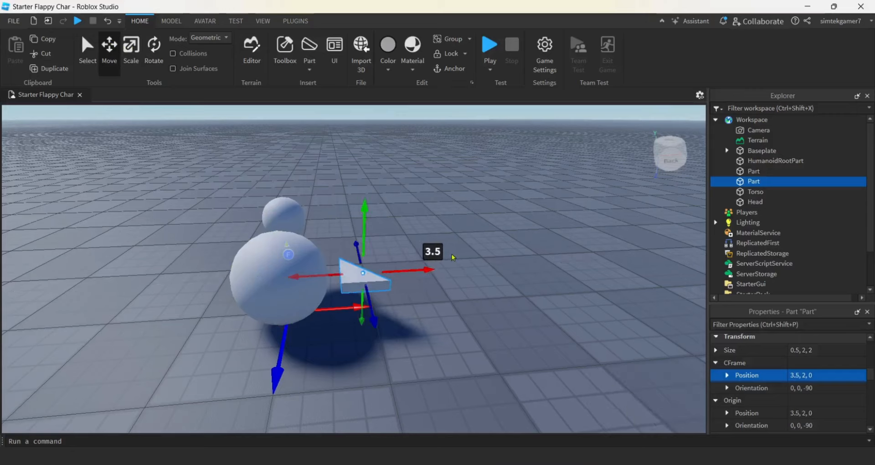
Rename the wedge copy beside the Torso as Right Arm
{"action": "left_click", "coordinate": [756, 184]}
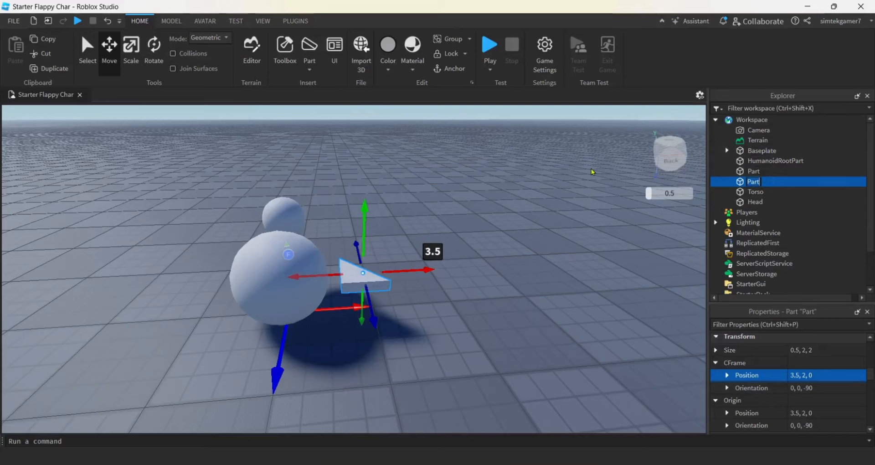
{"action": "key", "text": "BackSpace"}
{"action": "key", "text": "BackSpace"}
{"action": "key", "text": "BackSpace"}
{"action": "key", "text": "BackSpace"}
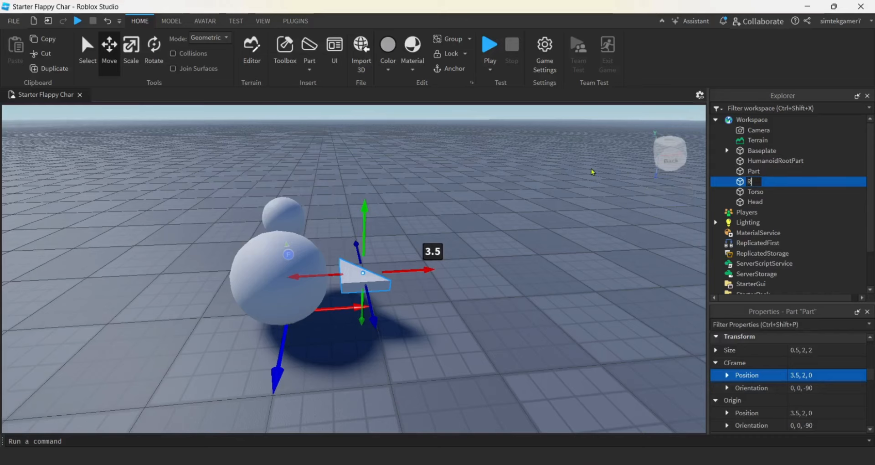
{"action": "type", "text": "Right Arm"}
{"action": "key", "text": "Return"}
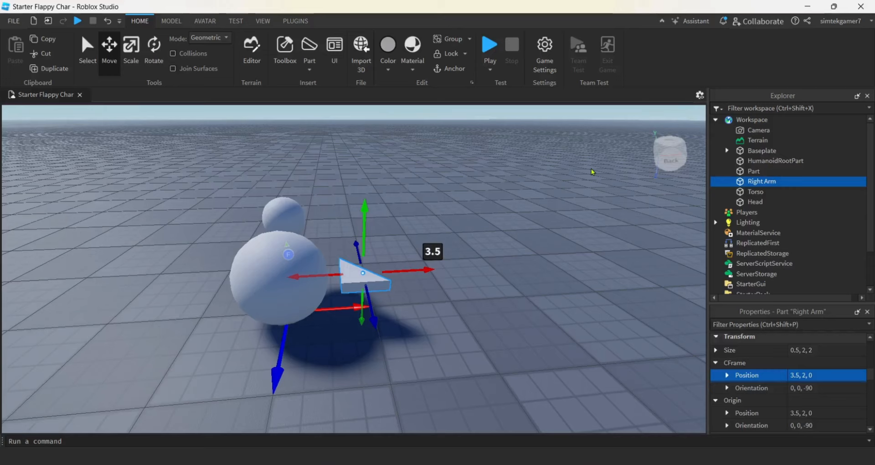
Move the unnamed wedge 3.3 studs out to the Torso's opposite side and rotate it to an orientation of 0, 0, 90
{"action": "left_click", "coordinate": [766, 171]}
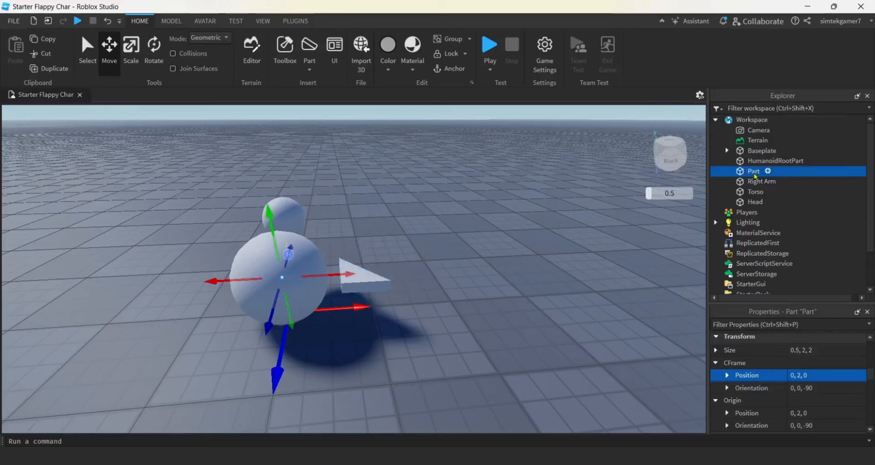
{"action": "left_click_drag", "start_coordinate": [209, 282], "coordinate": [129, 287]}
{"action": "key", "text": "a"}
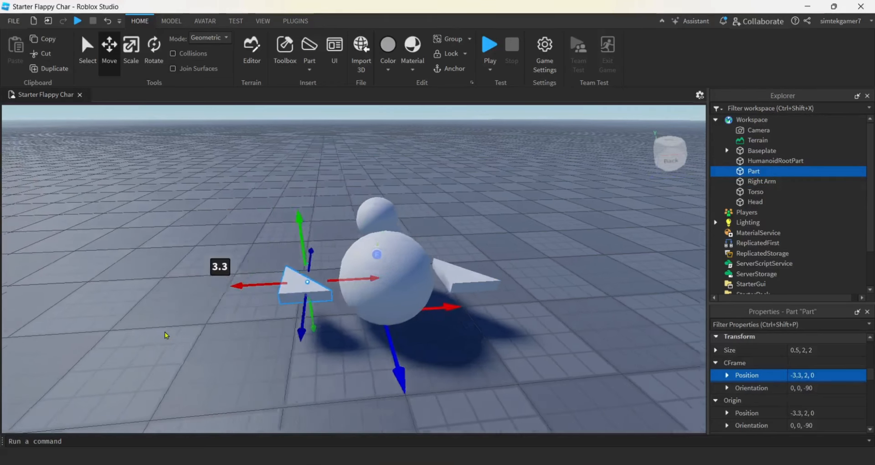
{"action": "left_click", "coordinate": [154, 46]}
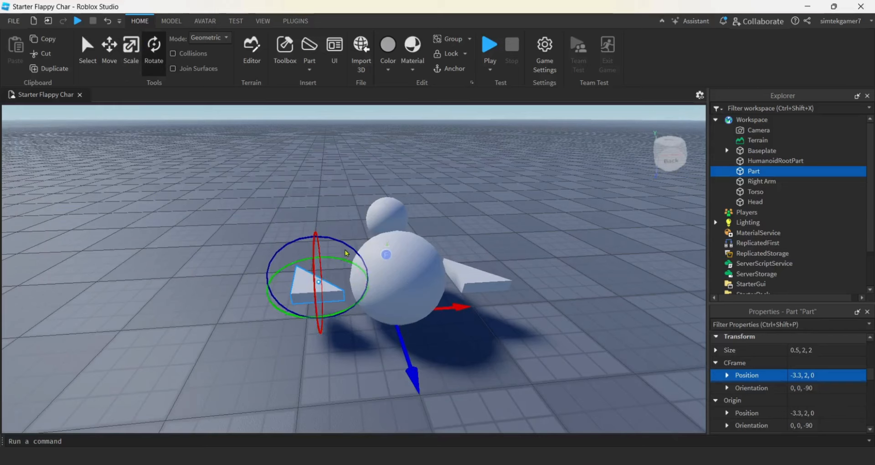
{"action": "left_click_drag", "start_coordinate": [350, 245], "coordinate": [258, 344]}
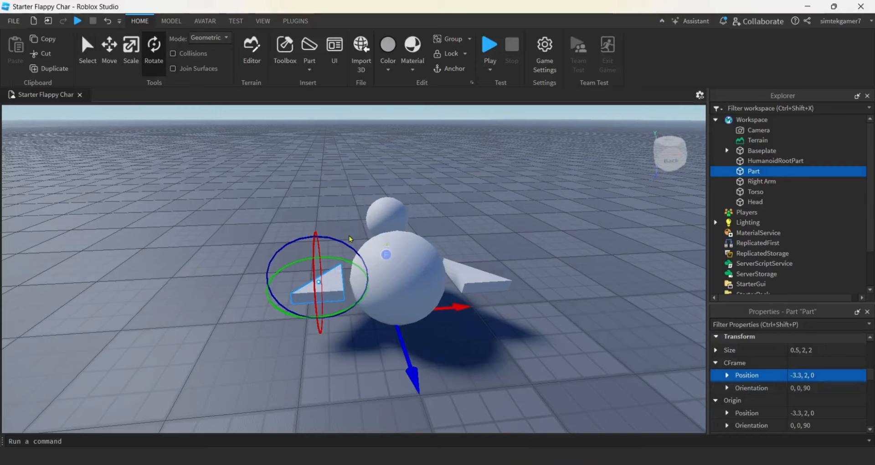
{"action": "left_click_drag", "start_coordinate": [342, 243], "coordinate": [346, 244]}
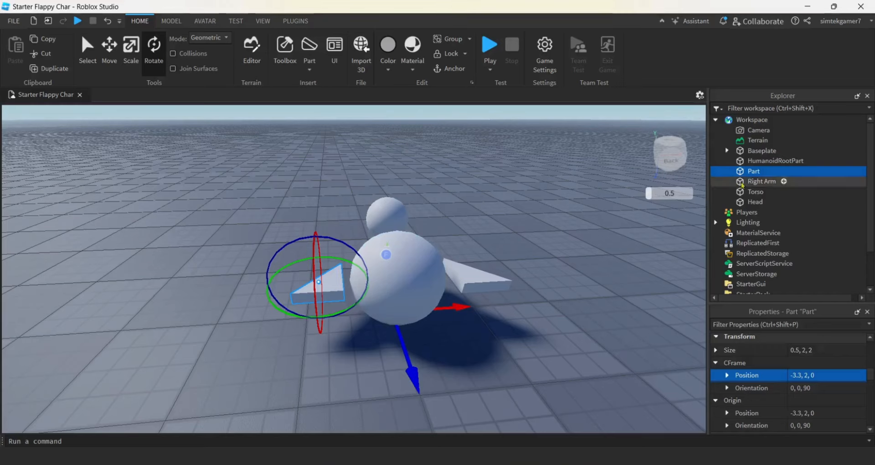
Rename the rotated wedge as Left Arm
{"action": "left_click", "coordinate": [760, 175]}
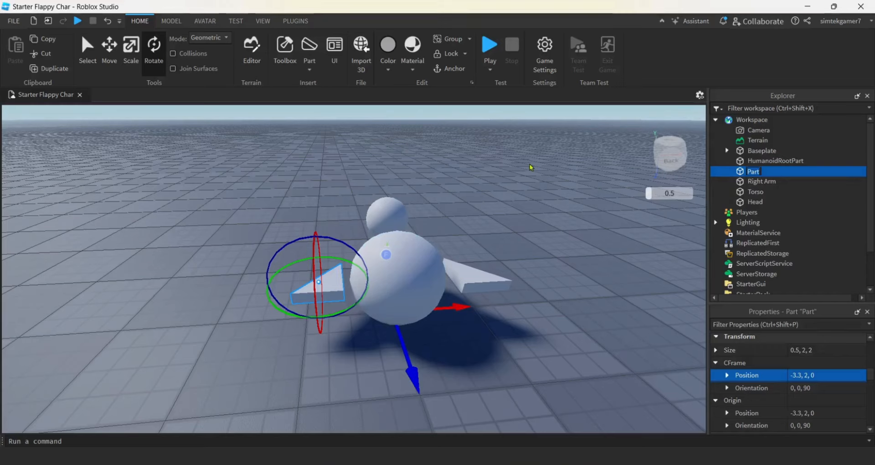
{"action": "type", "text": "Left Arm"}
{"action": "key", "text": "Return"}
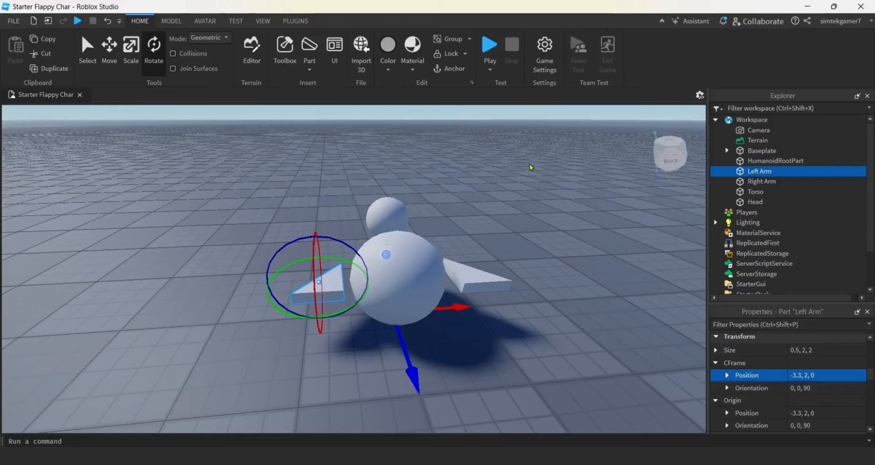
With collisions temporarily enabled, move both arms in against the Torso, to X positions 3 and -3
{"action": "left_click", "coordinate": [506, 282]}
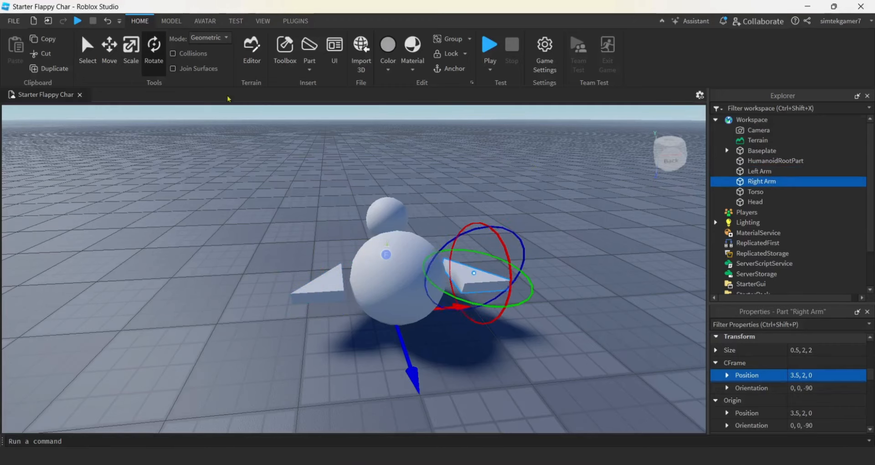
{"action": "left_click", "coordinate": [192, 54]}
{"action": "left_click", "coordinate": [109, 48]}
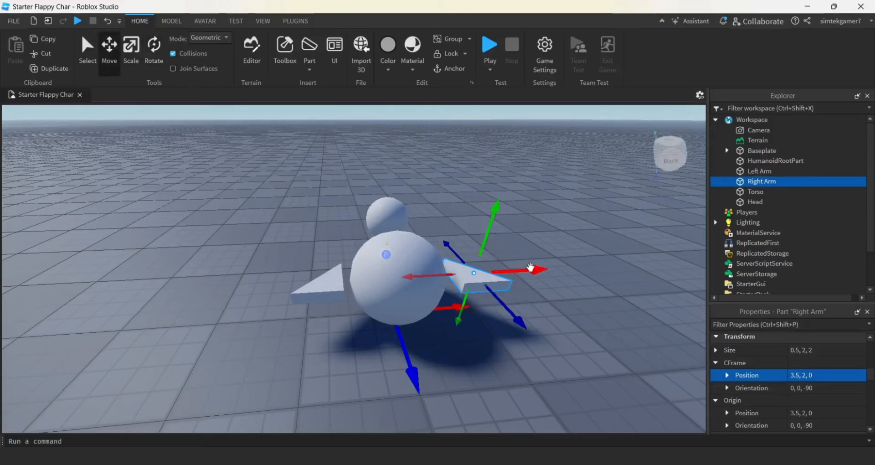
{"action": "left_click_drag", "start_coordinate": [540, 273], "coordinate": [514, 274]}
{"action": "left_click", "coordinate": [324, 285]}
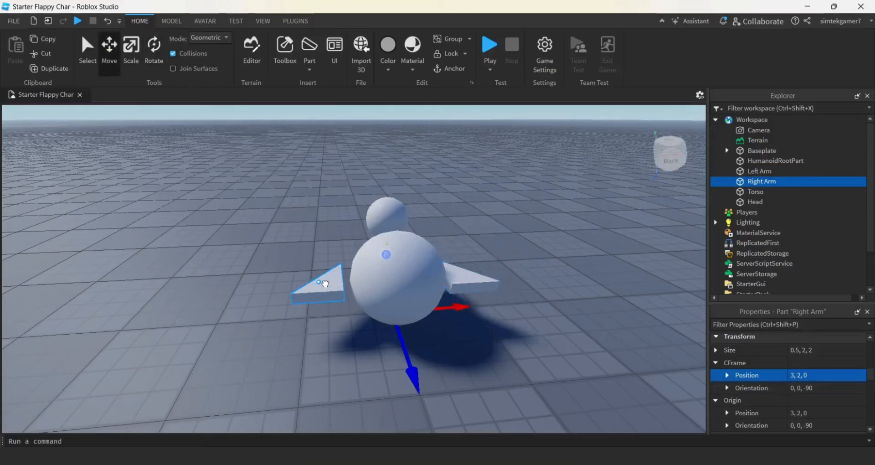
{"action": "left_click_drag", "start_coordinate": [271, 276], "coordinate": [279, 277]}
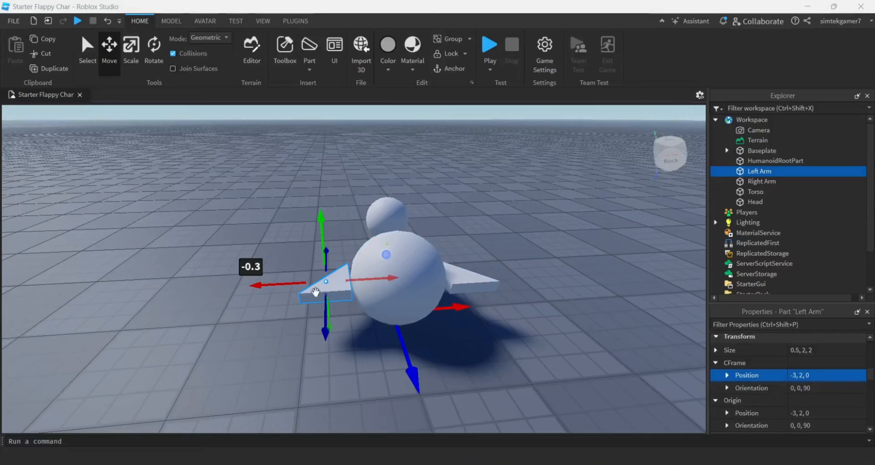
{"action": "left_click", "coordinate": [192, 54]}
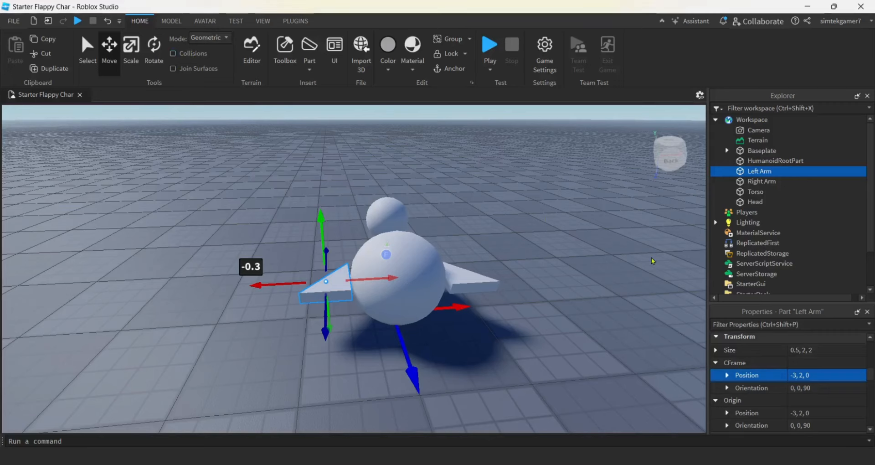
Duplicate the Left Arm and rename the copy as Left Leg
{"action": "key", "text": "ctrl+d"}
{"action": "left_click", "coordinate": [762, 183]}
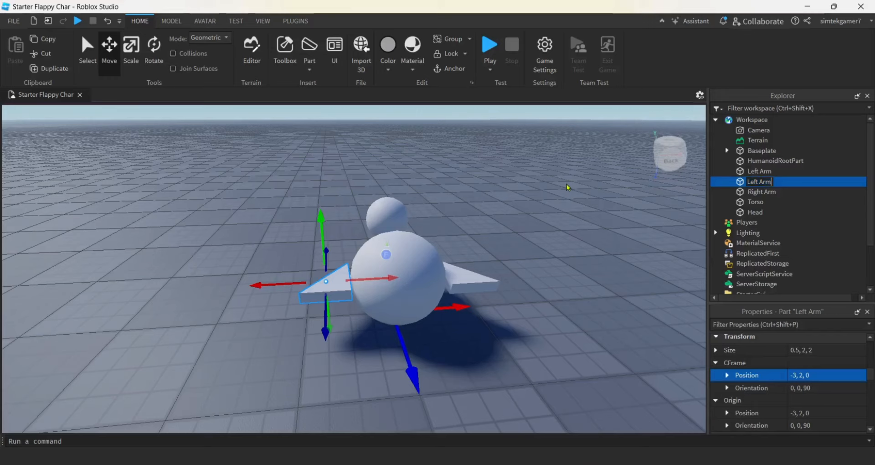
{"action": "key", "text": "BackSpace"}
{"action": "key", "text": "BackSpace"}
{"action": "type", "text": "Leg"}
{"action": "key", "text": "Return"}
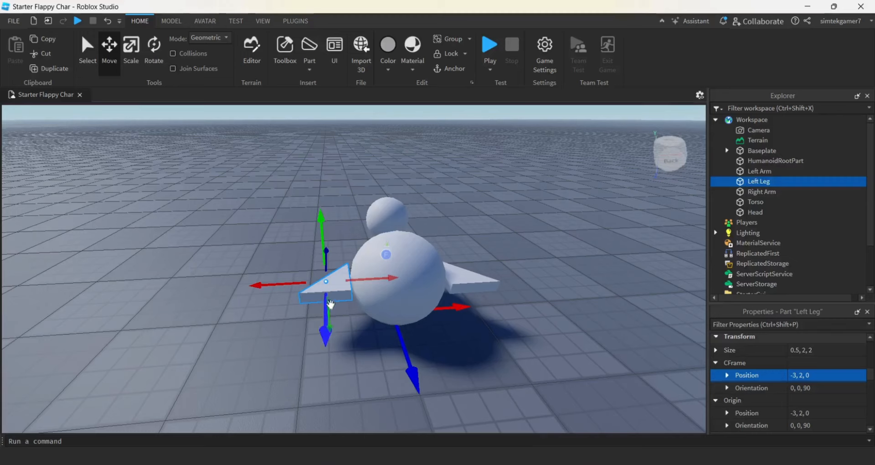
Center the Left Leg on the Torso at 0, 2, 0 and move it 3.4 studs along Z, behind the body
{"action": "left_click", "coordinate": [819, 377]}
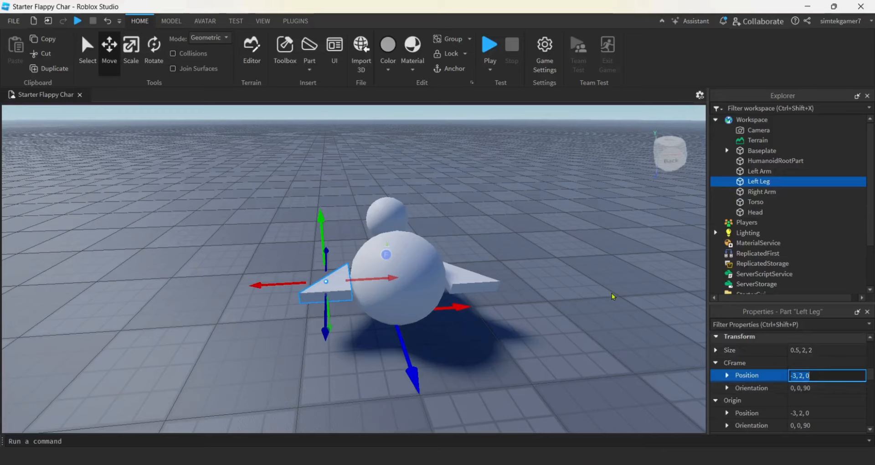
{"action": "type", "text": "0,"}
{"action": "key", "text": "Return"}
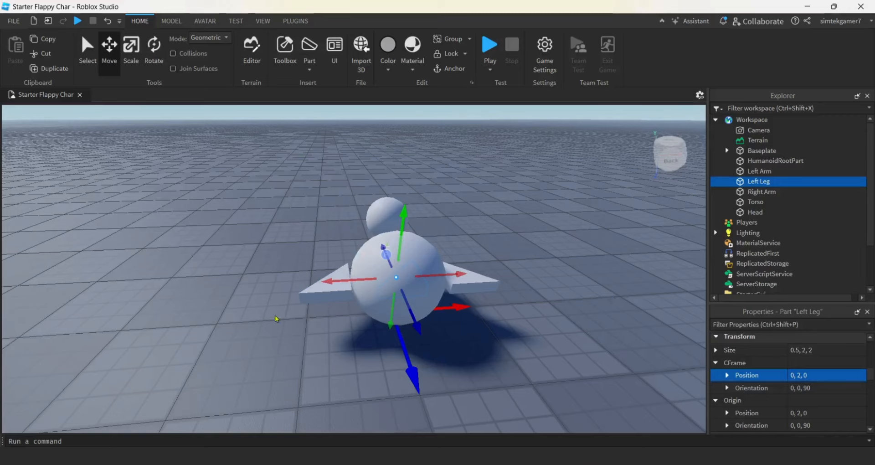
{"action": "left_click_drag", "start_coordinate": [419, 321], "coordinate": [463, 402]}
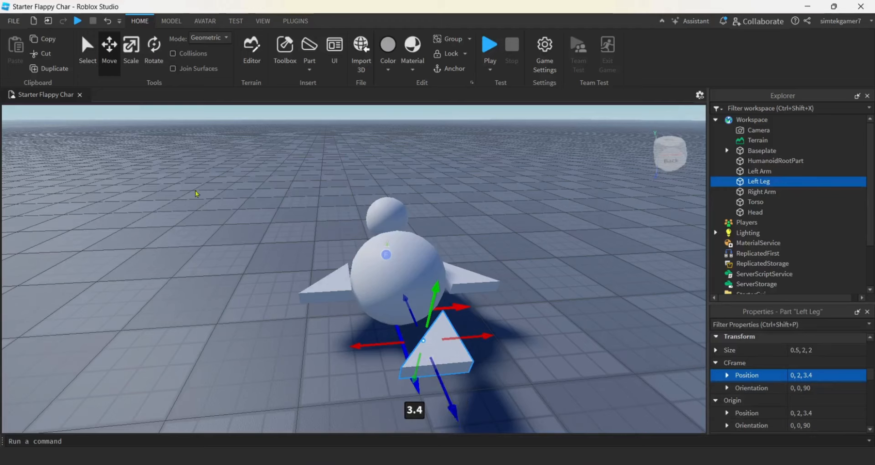
Rotate the Left Leg to an orientation of 0, 135, 90 so its tip points at the Torso like a tail
{"action": "left_click", "coordinate": [154, 48]}
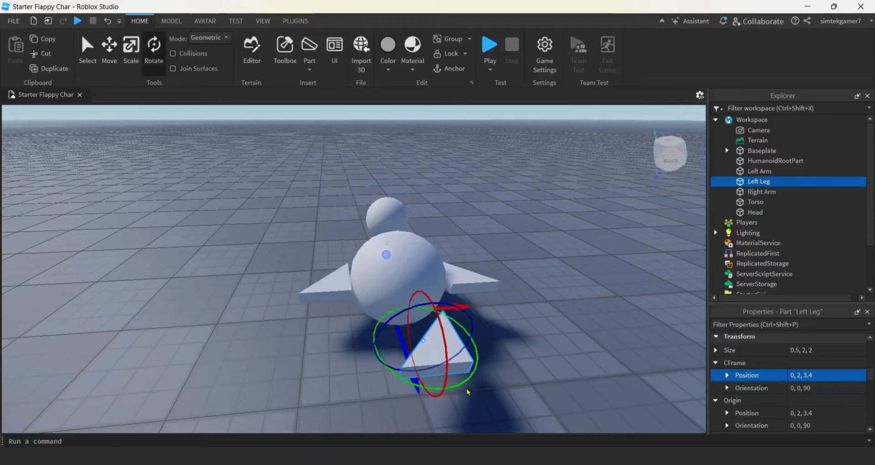
{"action": "left_click_drag", "start_coordinate": [466, 387], "coordinate": [428, 312]}
{"action": "key", "text": "a"}
{"action": "right_click_drag", "start_coordinate": [482, 379], "coordinate": [483, 381]}
{"action": "key", "text": "a"}
{"action": "key", "text": "w"}
{"action": "right_click_drag", "start_coordinate": [446, 345], "coordinate": [436, 361]}
{"action": "key", "text": "s"}
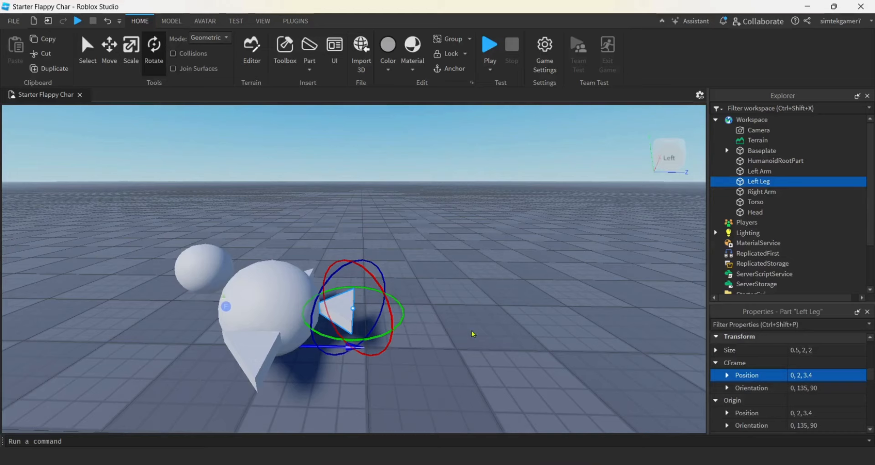
Duplicate the Left Leg and rename the copy as Beak
{"action": "key", "text": "ctrl+d"}
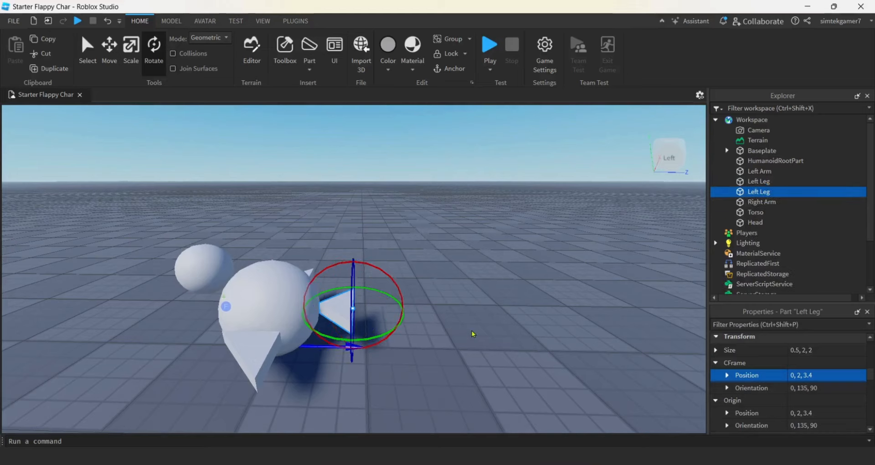
{"action": "left_click", "coordinate": [758, 196]}
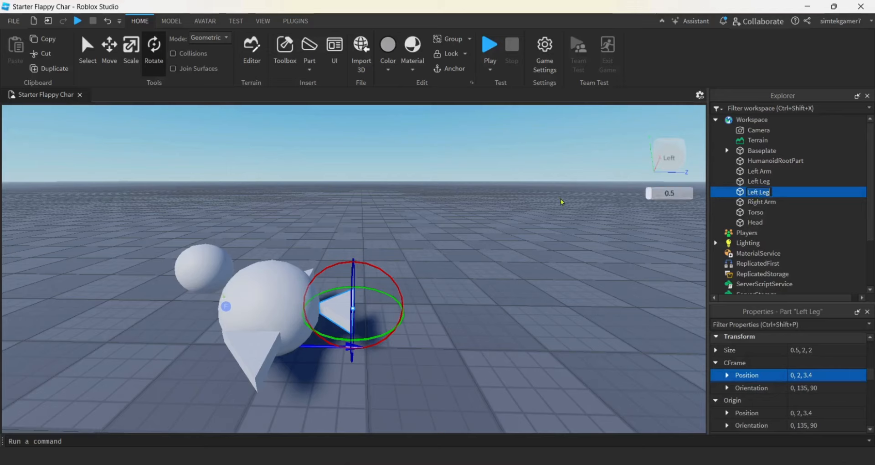
{"action": "type", "text": "Beak"}
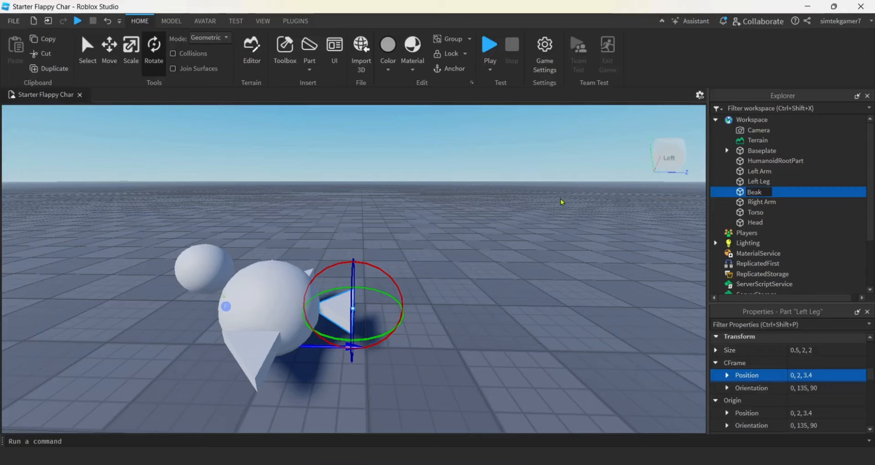
{"action": "key", "text": "Return"}
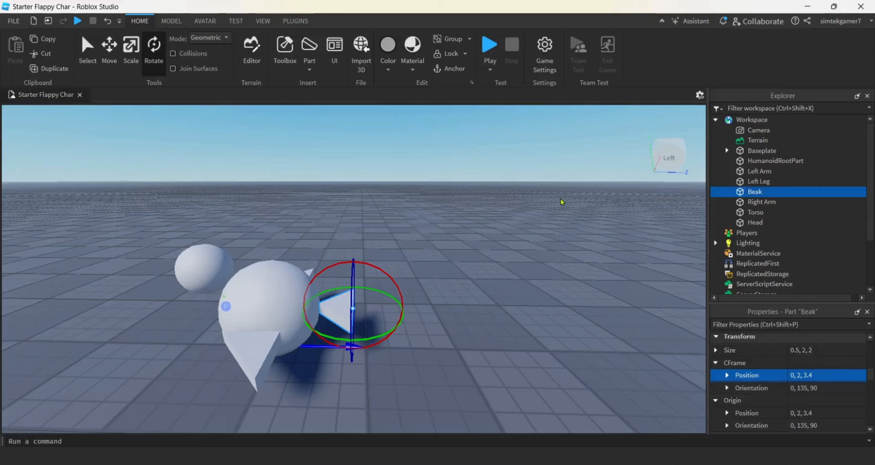
Copy the Head's position, 0, 3.7, -2.471, to the Beak
{"action": "left_click", "coordinate": [184, 271]}
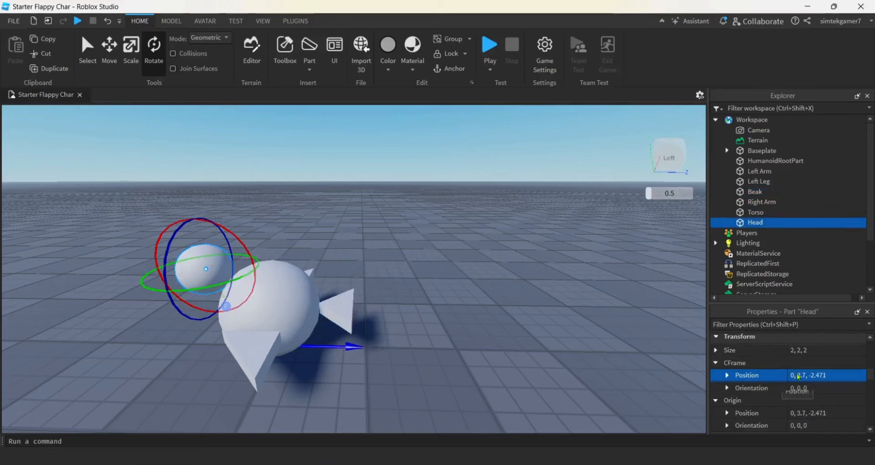
{"action": "left_click", "coordinate": [840, 376]}
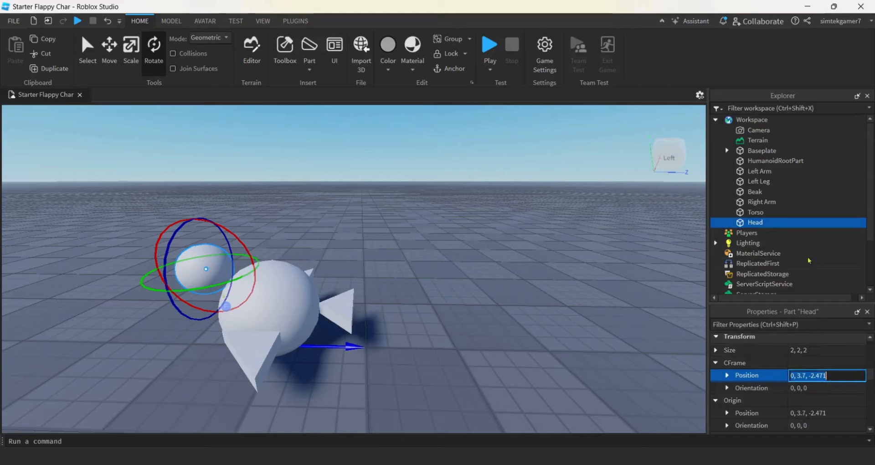
{"action": "left_click", "coordinate": [771, 191]}
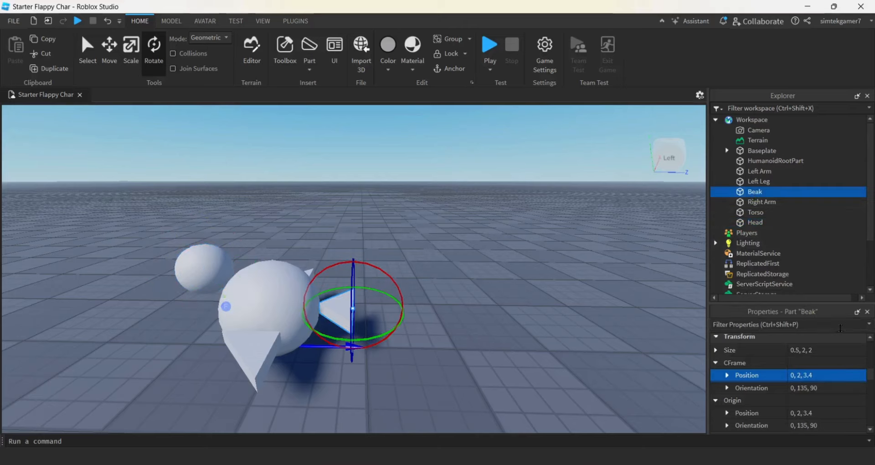
{"action": "left_click", "coordinate": [838, 376]}
{"action": "type", "text": "0, 3.7, -2.471"}
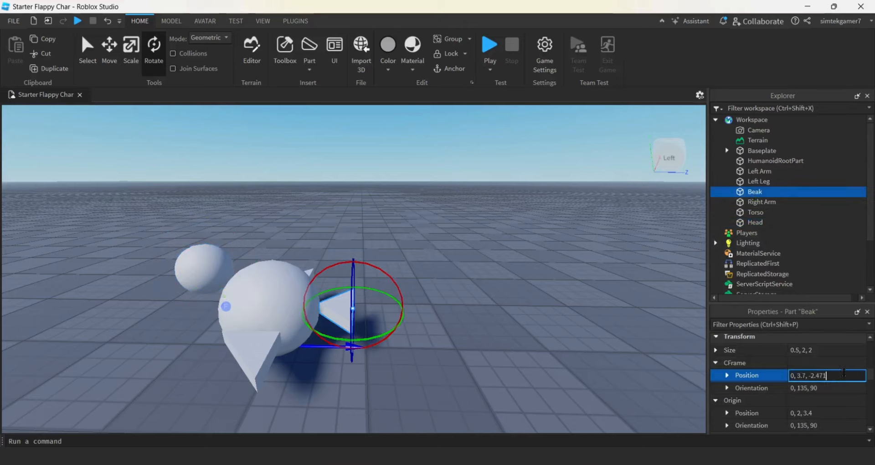
{"action": "key", "text": "Return"}
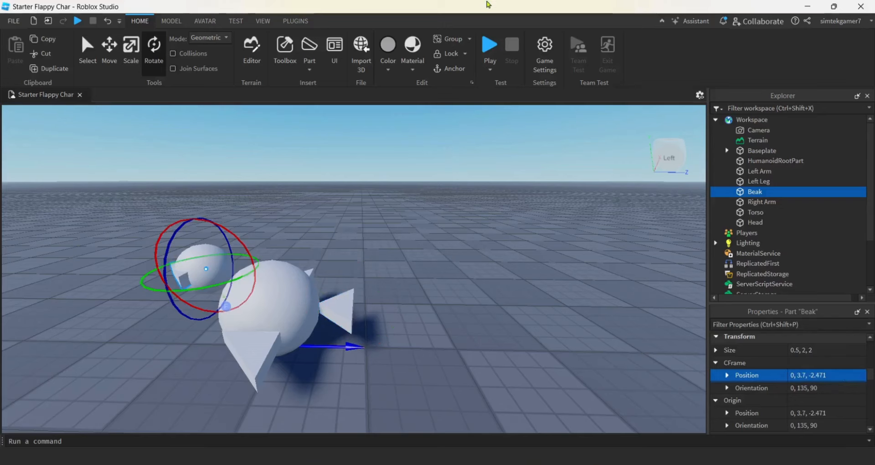
Move the Beak 0.5 studs forward out of the Head, to a Z position of -2.971
{"action": "key", "text": "f"}
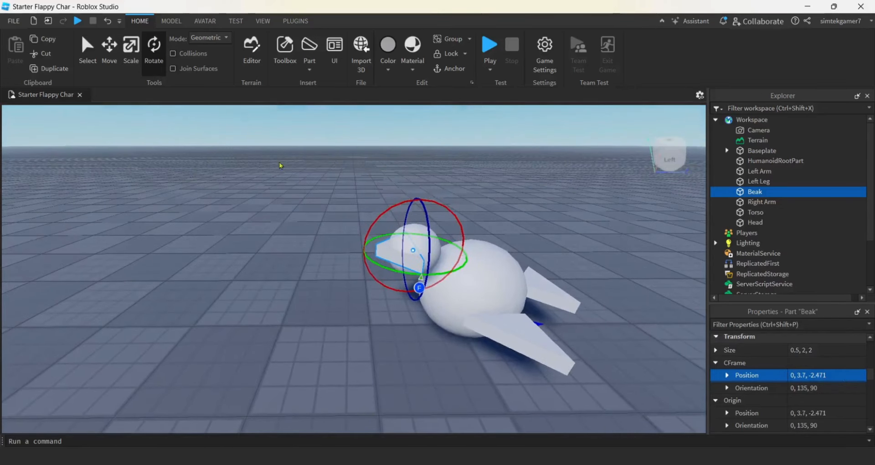
{"action": "left_click", "coordinate": [107, 46]}
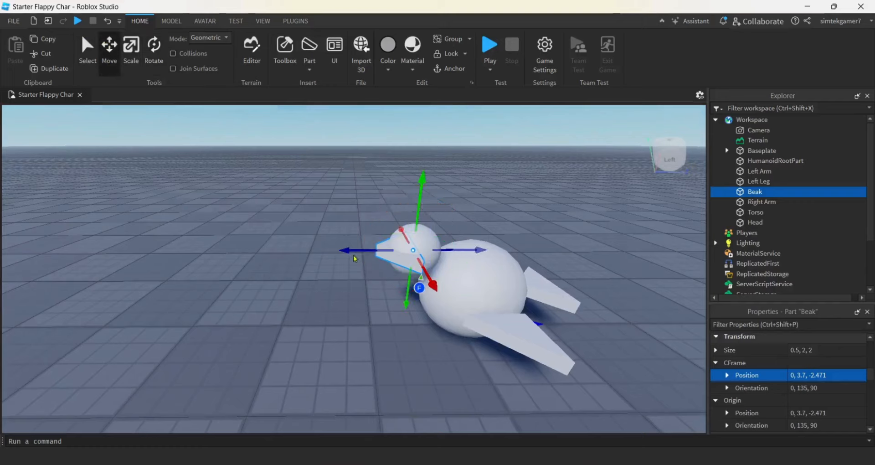
{"action": "left_click_drag", "start_coordinate": [355, 257], "coordinate": [342, 259]}
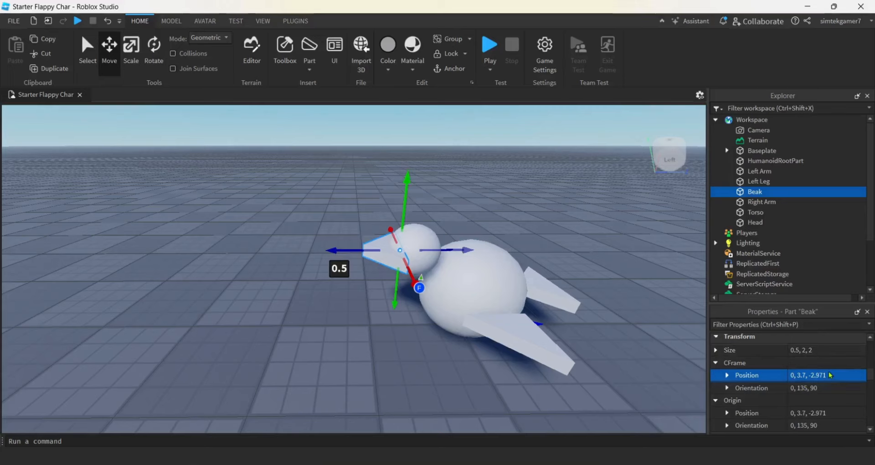
Set the Beak's size to 0.3, 1, 1
{"action": "scroll", "coordinate": [830, 378], "scroll_direction": "up", "scroll_amount": 2}
{"action": "left_click", "coordinate": [830, 388]}
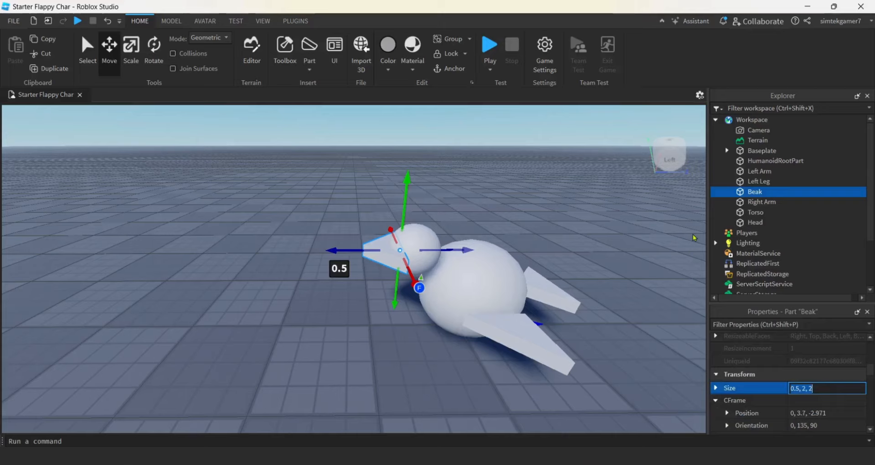
{"action": "key", "text": "BackSpace"}
{"action": "type", "text": ".3,"}
{"action": "key", "text": "Return"}
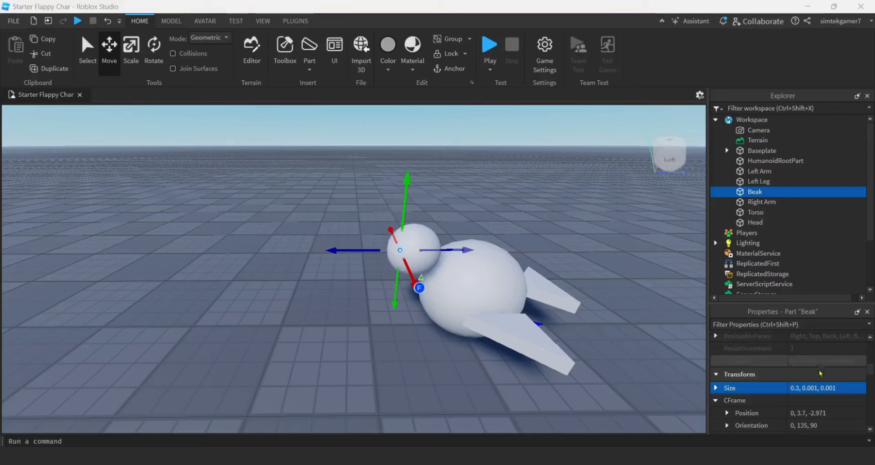
{"action": "left_click", "coordinate": [823, 388]}
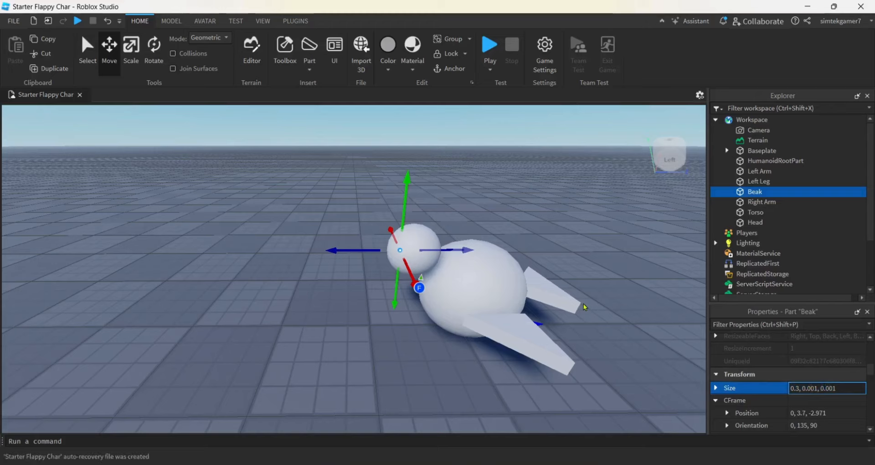
{"action": "key", "text": "Delete"}
{"action": "key", "text": "Delete"}
{"action": "key", "text": "Delete"}
{"action": "key", "text": "Delete"}
{"action": "key", "text": "Return"}
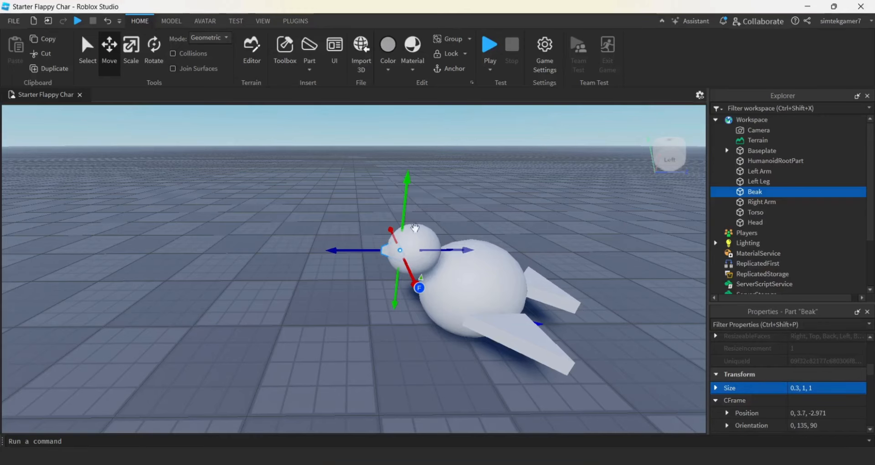
Move the Beak 0.2 studs forward out of the Head, to a Z position of -3.171
{"action": "right_click_drag", "start_coordinate": [500, 281], "coordinate": [499, 280]}
{"action": "scroll", "coordinate": [500, 280], "scroll_direction": "up", "scroll_amount": 3}
{"action": "left_click_drag", "start_coordinate": [362, 258], "coordinate": [353, 260]}
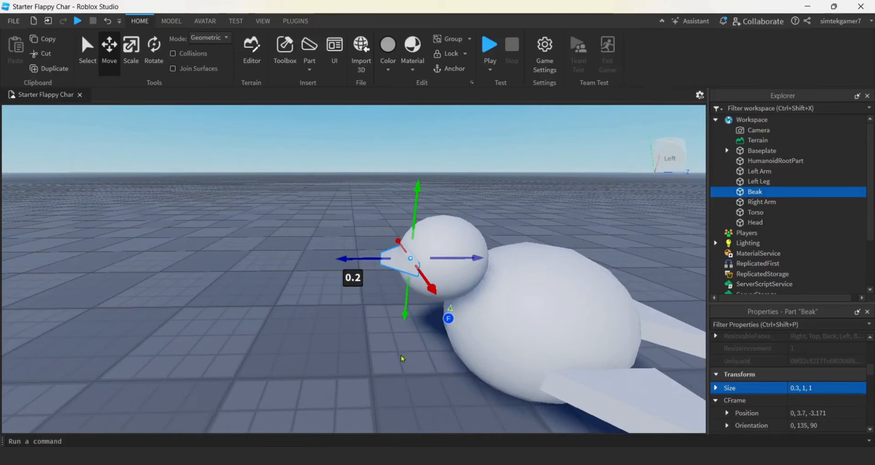
{"action": "right_click_drag", "start_coordinate": [401, 358], "coordinate": [402, 357]}
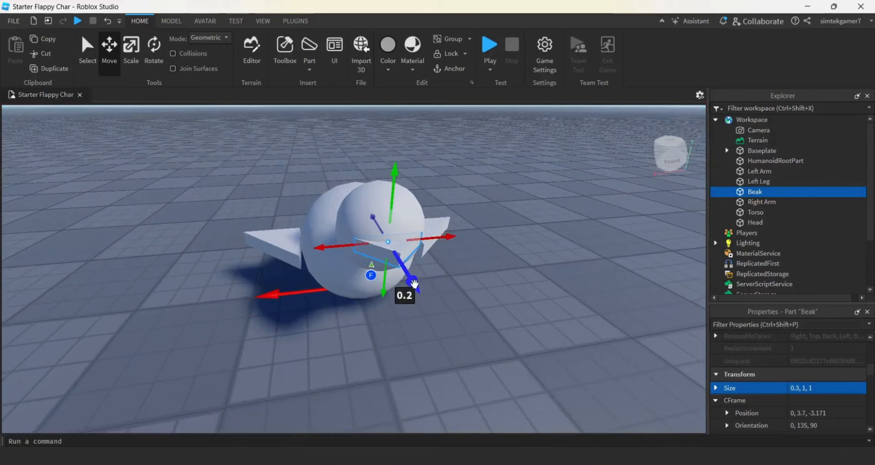
{"action": "left_click_drag", "start_coordinate": [414, 283], "coordinate": [410, 286]}
{"action": "right_click_drag", "start_coordinate": [469, 313], "coordinate": [469, 314]}
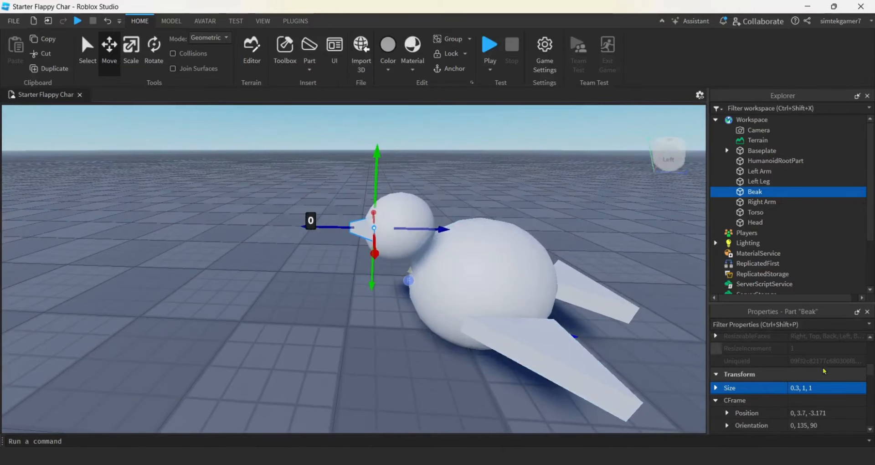
Set the Beak's BrickColor to Deep orange
{"action": "scroll", "coordinate": [823, 369], "scroll_direction": "up", "scroll_amount": 5}
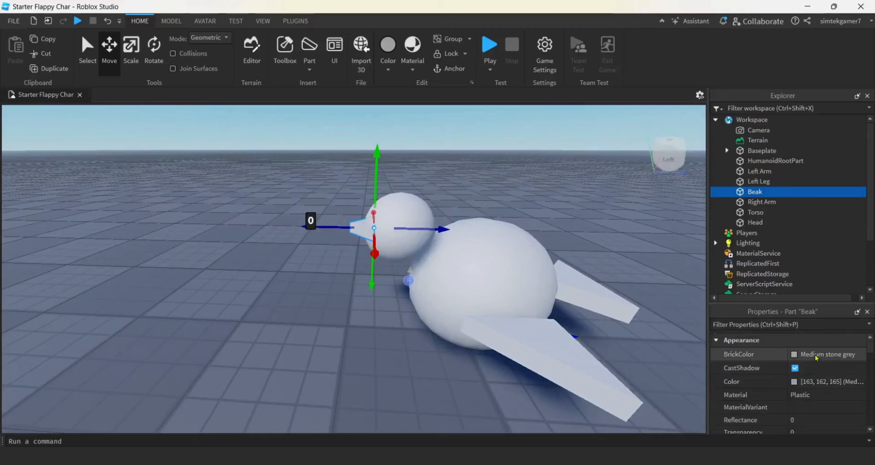
{"action": "left_click", "coordinate": [817, 357]}
{"action": "left_click", "coordinate": [678, 365]}
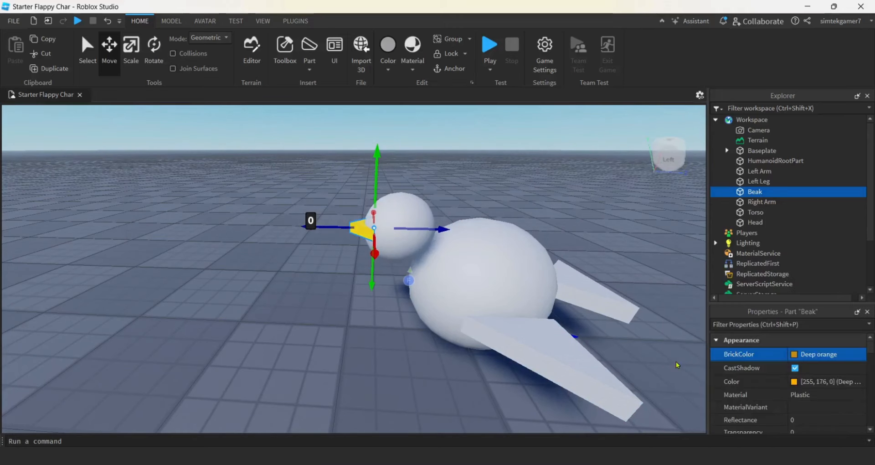
Set the BrickColor of the Left Leg, which forms the tail, to Pastel violet
{"action": "left_click", "coordinate": [590, 297]}
{"action": "key", "text": "f"}
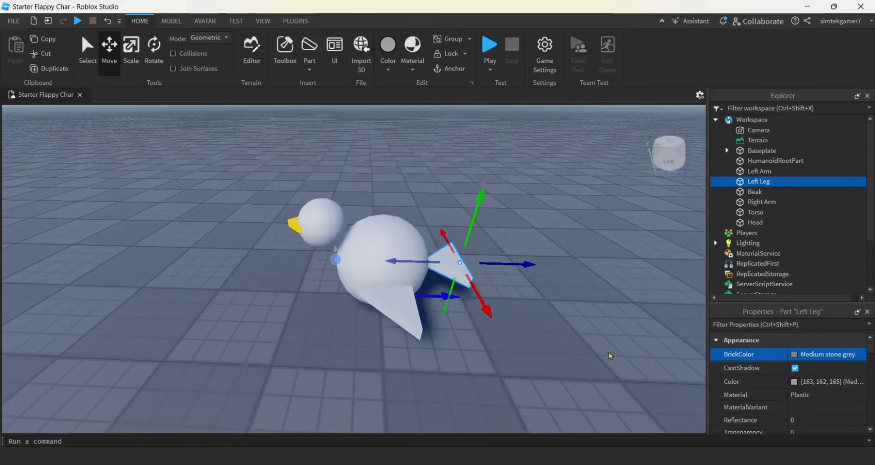
{"action": "left_click", "coordinate": [796, 359]}
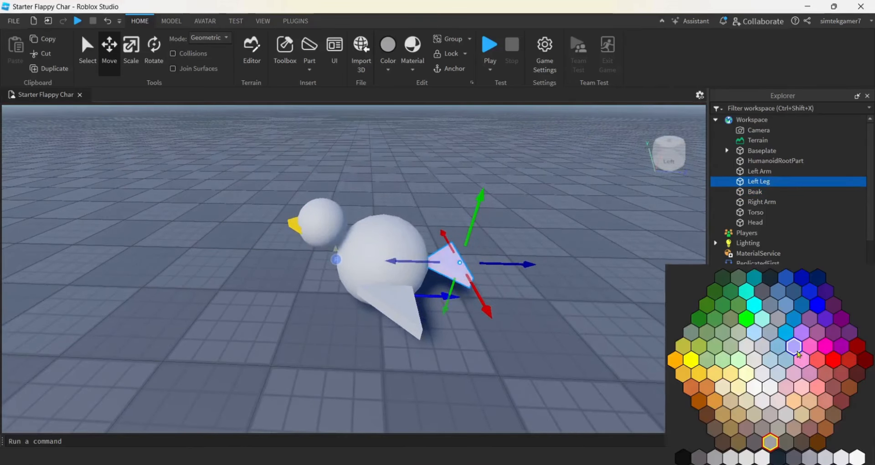
{"action": "left_click", "coordinate": [798, 349]}
Set the BrickColor of the Left Arm, Right Arm, Torso and Head together to Pastel violet
{"action": "left_click", "coordinate": [411, 323]}
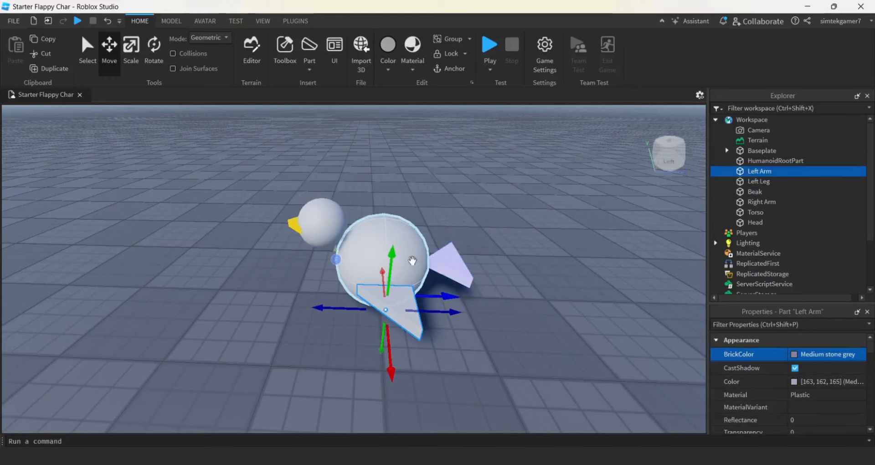
{"action": "right_click_drag", "start_coordinate": [460, 314], "coordinate": [398, 280]}
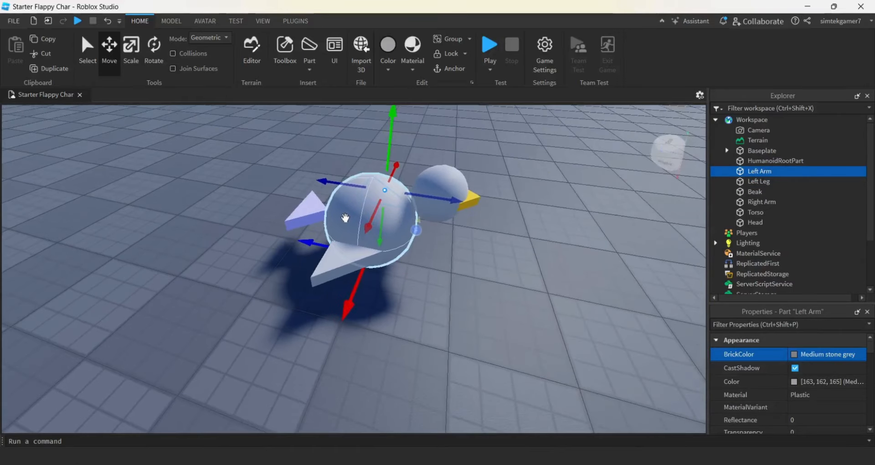
{"action": "left_click", "coordinate": [346, 218], "text": "ctrl"}
{"action": "left_click", "coordinate": [343, 246], "text": "ctrl"}
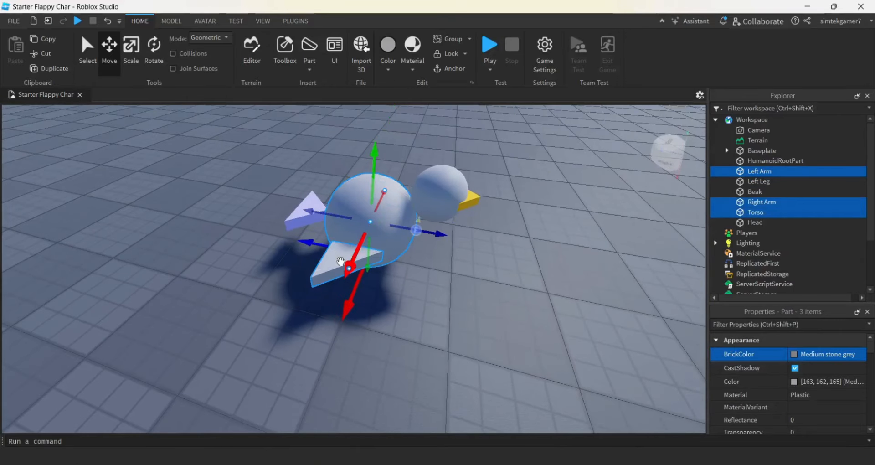
{"action": "left_click", "coordinate": [436, 196], "text": "ctrl"}
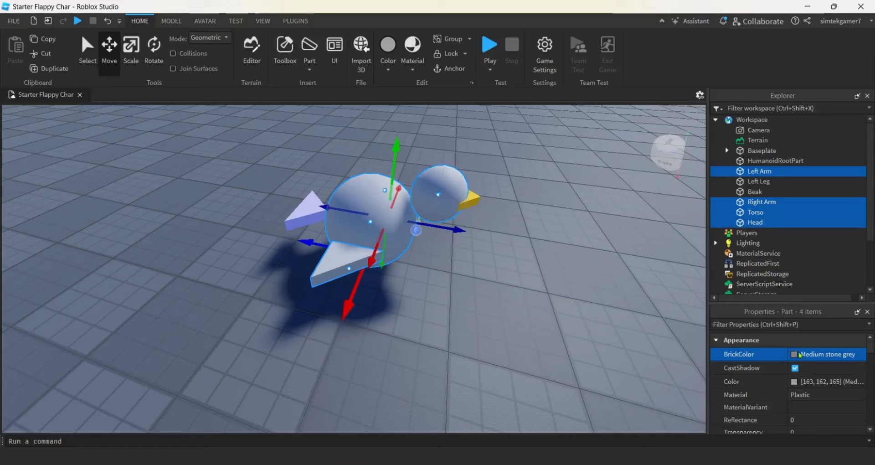
{"action": "left_click", "coordinate": [795, 357]}
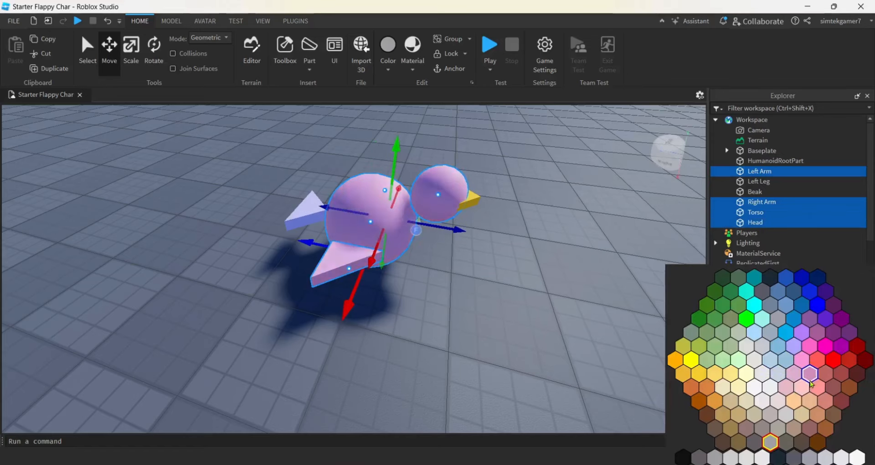
{"action": "left_click", "coordinate": [798, 350]}
{"action": "right_click_drag", "start_coordinate": [629, 330], "coordinate": [536, 356]}
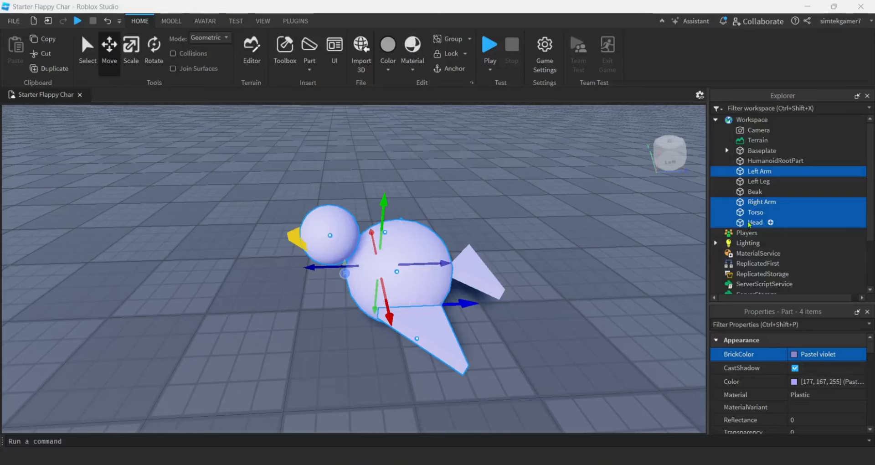
Group the HumanoidRootPart, both arms, Left Leg, Beak, Torso and Head together as a single model
{"action": "left_click", "coordinate": [755, 192], "text": "ctrl"}
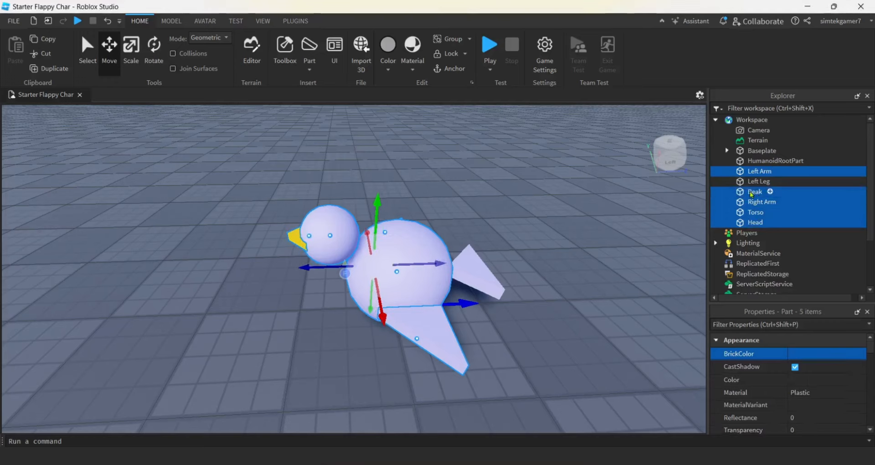
{"action": "left_click", "coordinate": [759, 183], "text": "ctrl"}
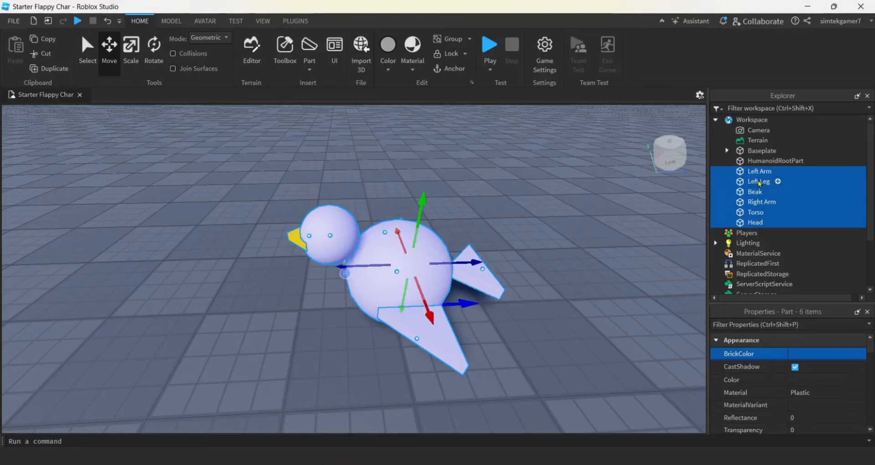
{"action": "left_click", "coordinate": [761, 162], "text": "ctrl"}
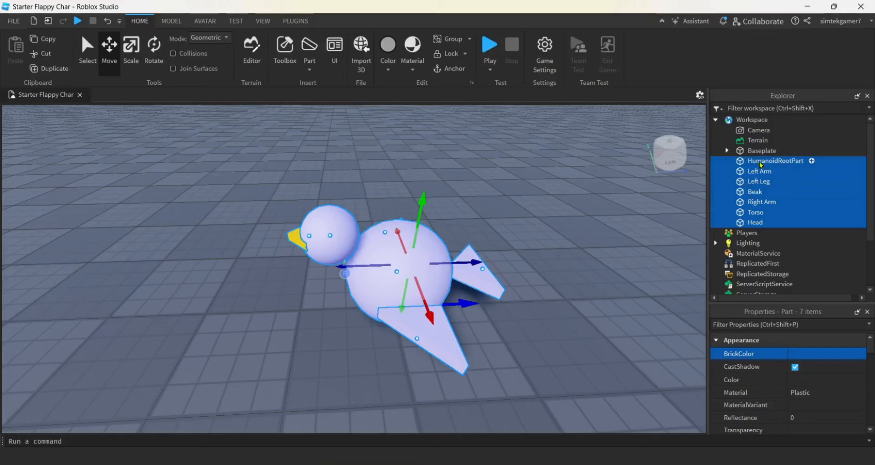
{"action": "right_click", "coordinate": [760, 166]}
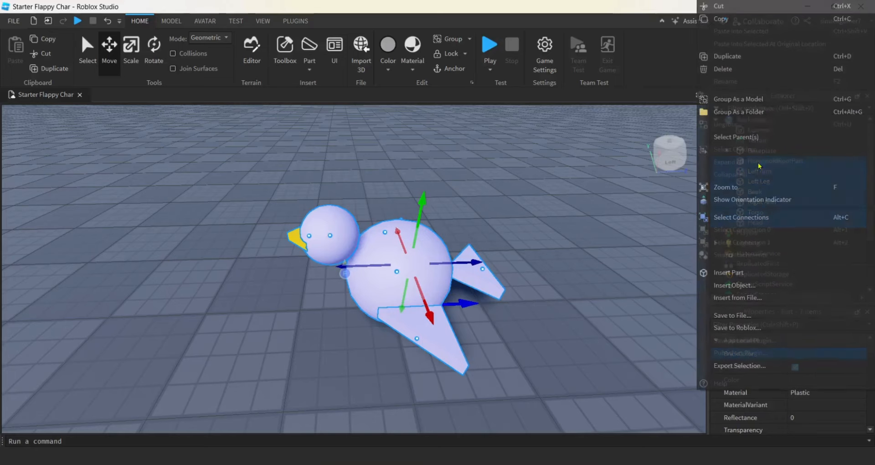
{"action": "left_click", "coordinate": [736, 101]}
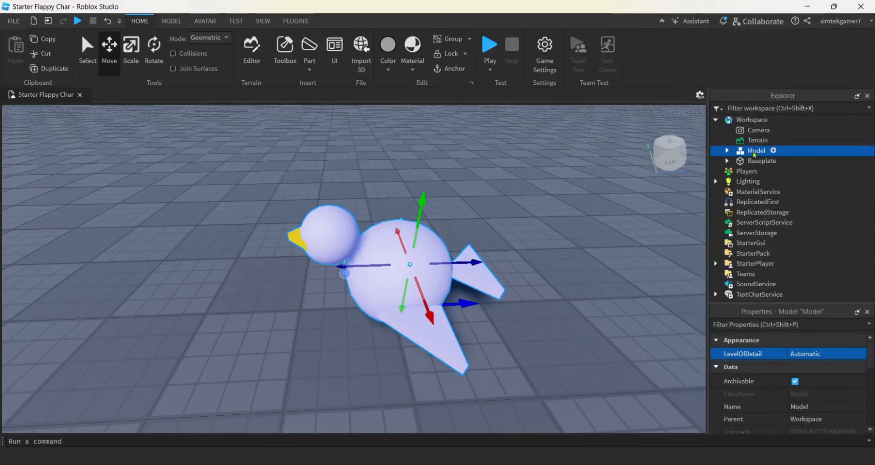
Rename the new model as StarterCharacter
{"action": "double_click", "coordinate": [756, 151]}
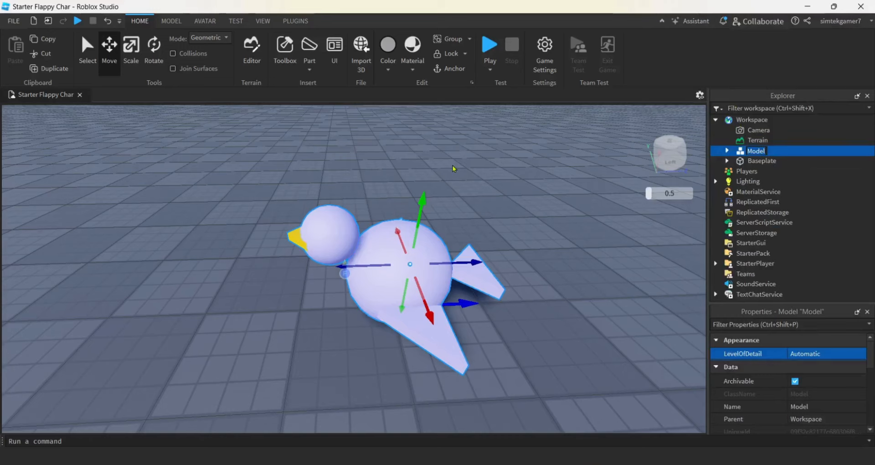
{"action": "type", "text": "Start"}
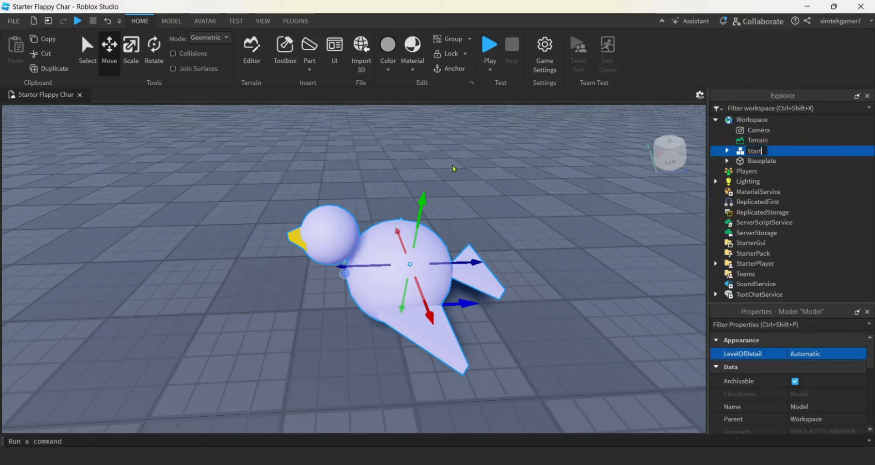
{"action": "type", "text": "erCharacter"}
{"action": "key", "text": "Return"}
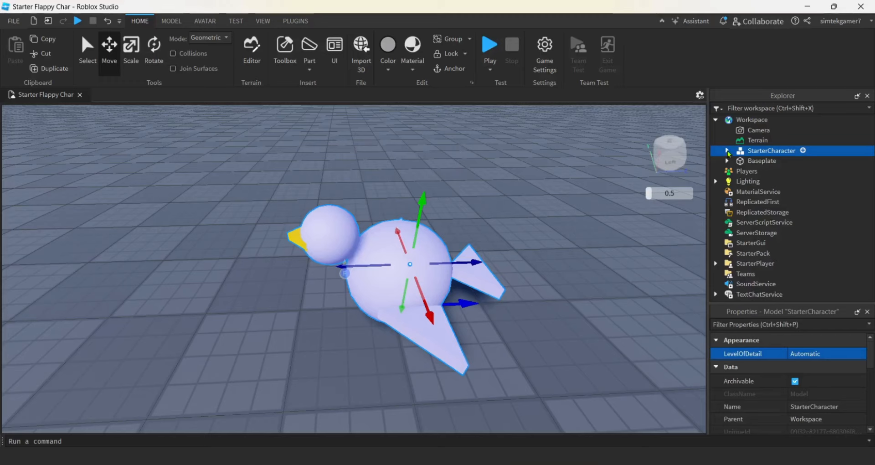
Insert a Humanoid object into the StarterCharacter model
{"action": "left_click", "coordinate": [727, 151]}
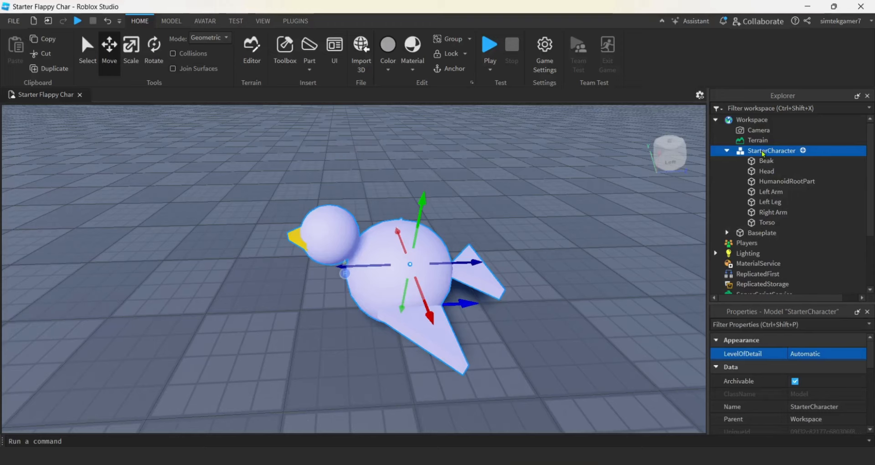
{"action": "right_click", "coordinate": [761, 150]}
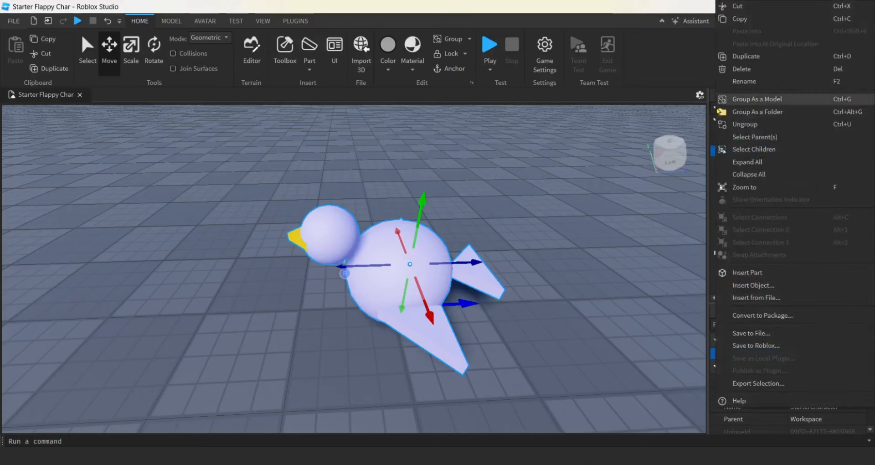
{"action": "left_click", "coordinate": [627, 203]}
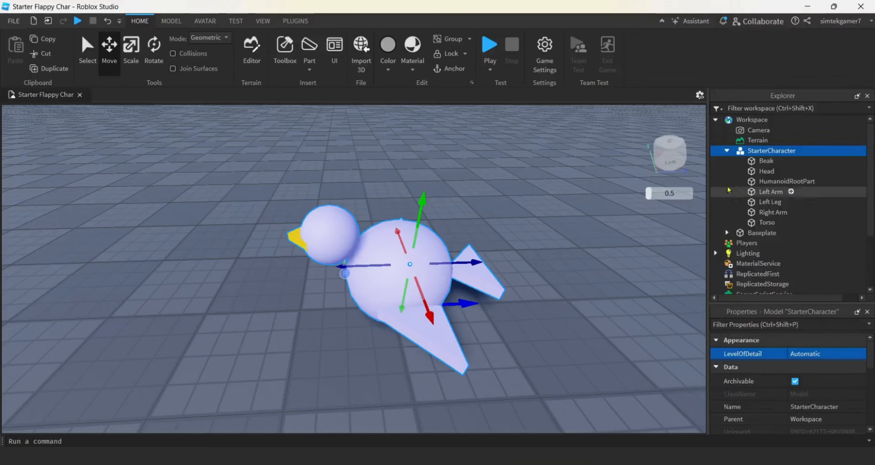
{"action": "left_click", "coordinate": [804, 150]}
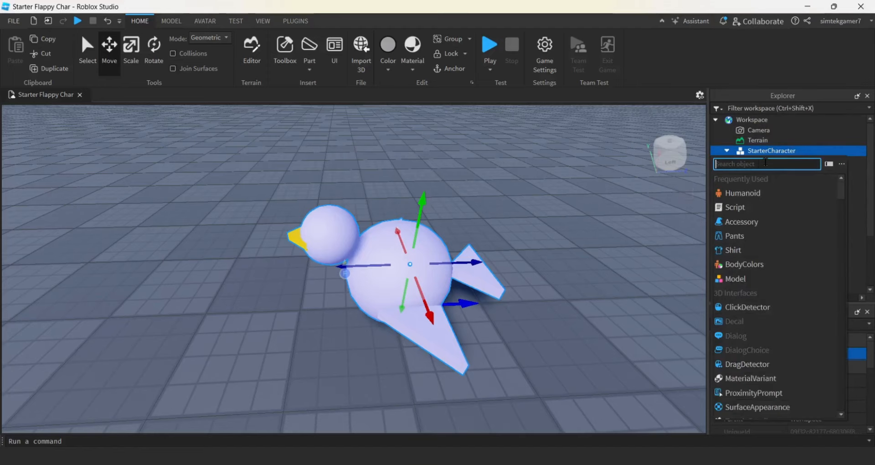
{"action": "type", "text": "Hum"}
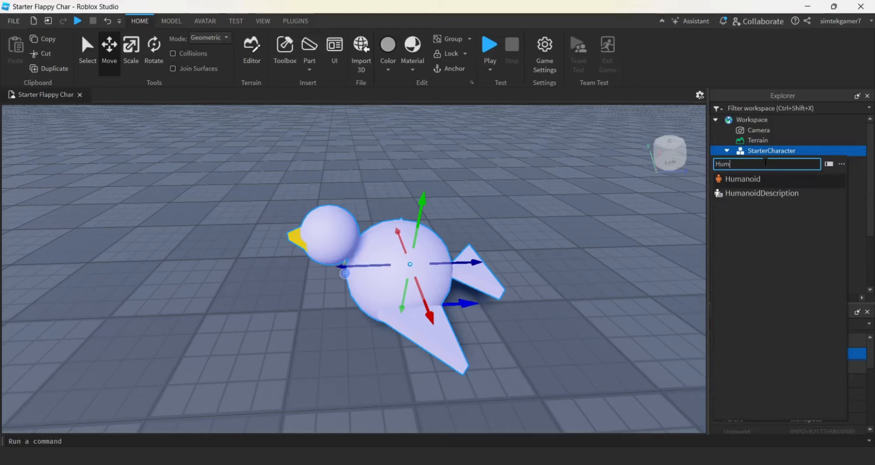
{"action": "left_click", "coordinate": [744, 179]}
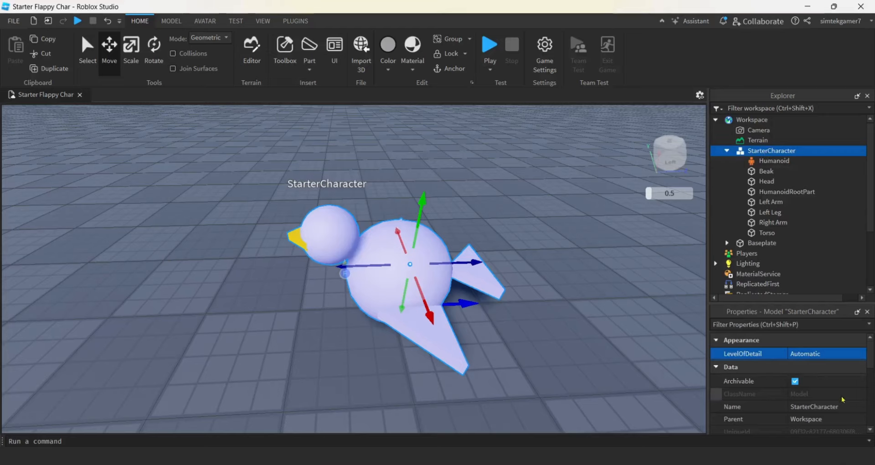
Set the StarterCharacter model's PrimaryPart to the HumanoidRootPart
{"action": "scroll", "coordinate": [837, 394], "scroll_direction": "down", "scroll_amount": 1}
{"action": "scroll", "coordinate": [836, 395], "scroll_direction": "down", "scroll_amount": 1}
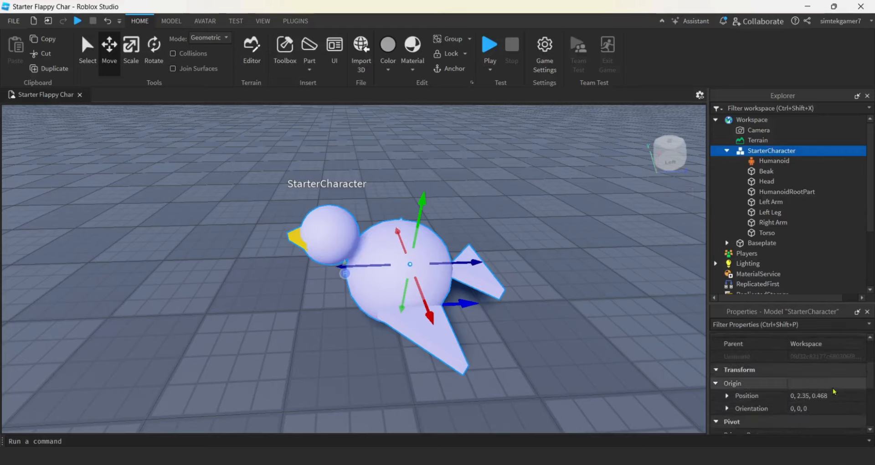
{"action": "scroll", "coordinate": [833, 392], "scroll_direction": "up", "scroll_amount": 1}
{"action": "scroll", "coordinate": [832, 388], "scroll_direction": "down", "scroll_amount": 3}
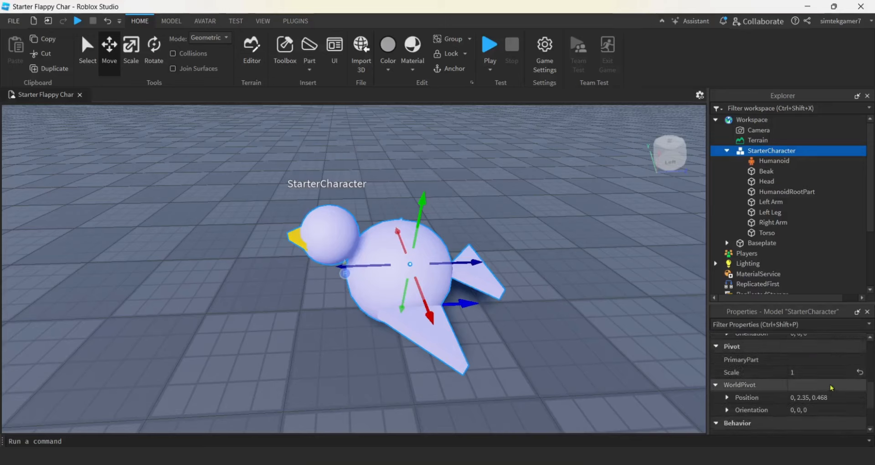
{"action": "left_click", "coordinate": [812, 360]}
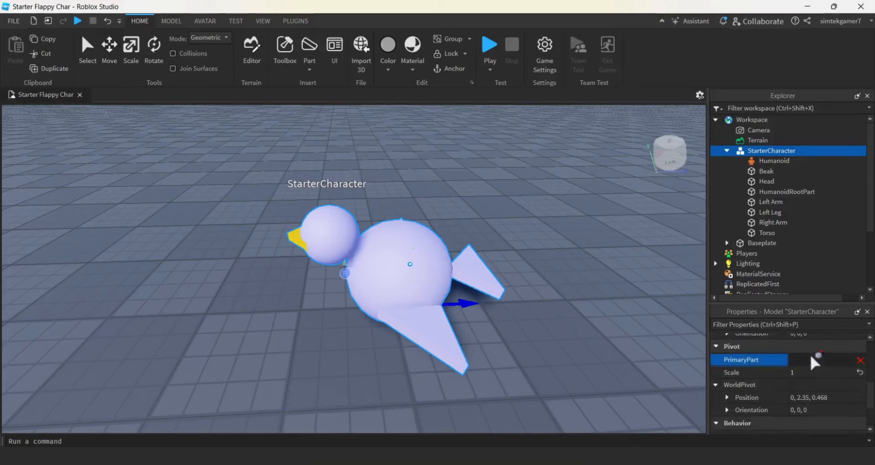
{"action": "left_click", "coordinate": [787, 192]}
{"action": "right_click_drag", "start_coordinate": [461, 230], "coordinate": [461, 229]}
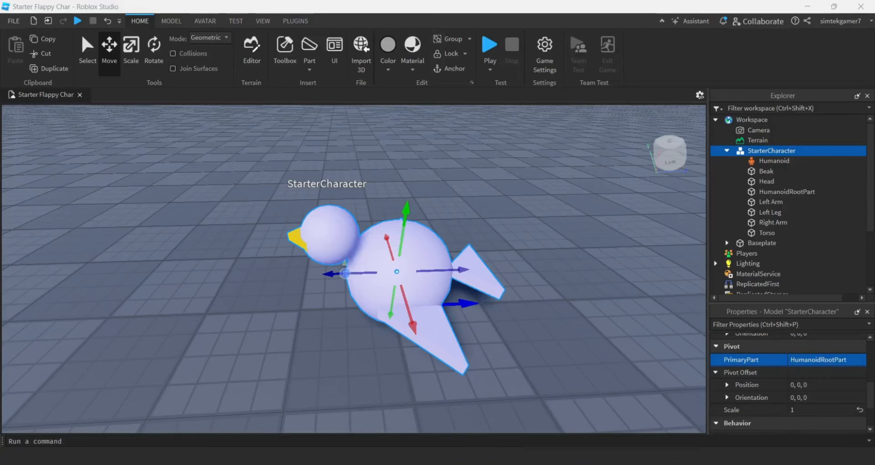
Switch to the browser and open the RigEdit Lite plugin from its Creator Store page in Roblox Studio
{"action": "left_click", "coordinate": [502, 464]}
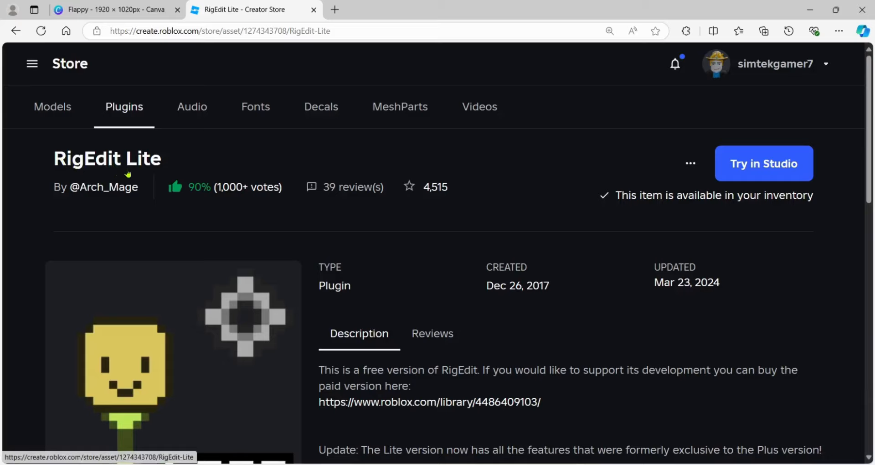
{"action": "left_click", "coordinate": [385, 29]}
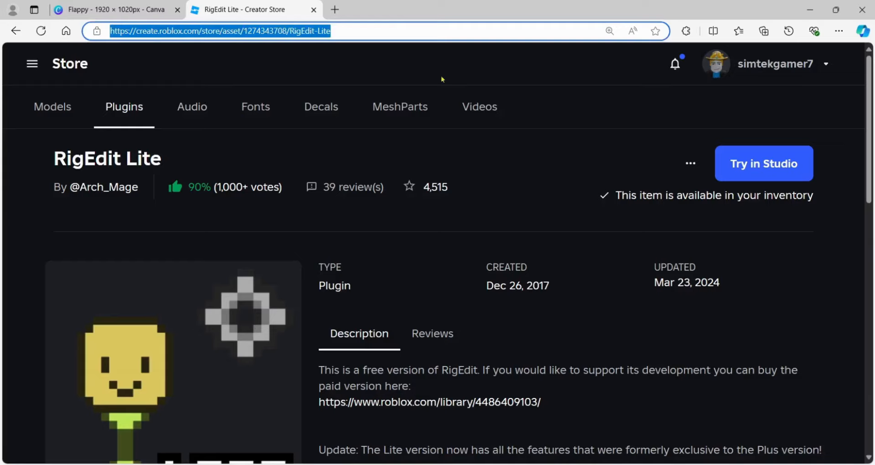
{"action": "left_click", "coordinate": [778, 164]}
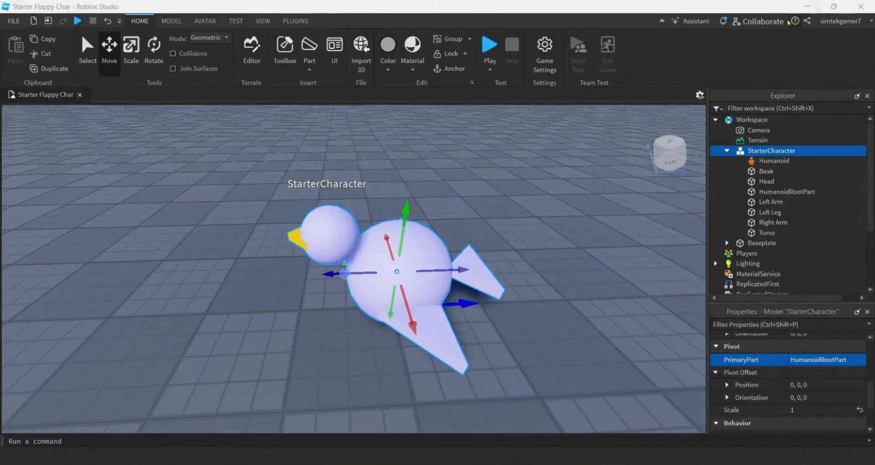
Check the installed plugins in Plugin Management for RigEdit Lite, and close the window
{"action": "left_click", "coordinate": [296, 21]}
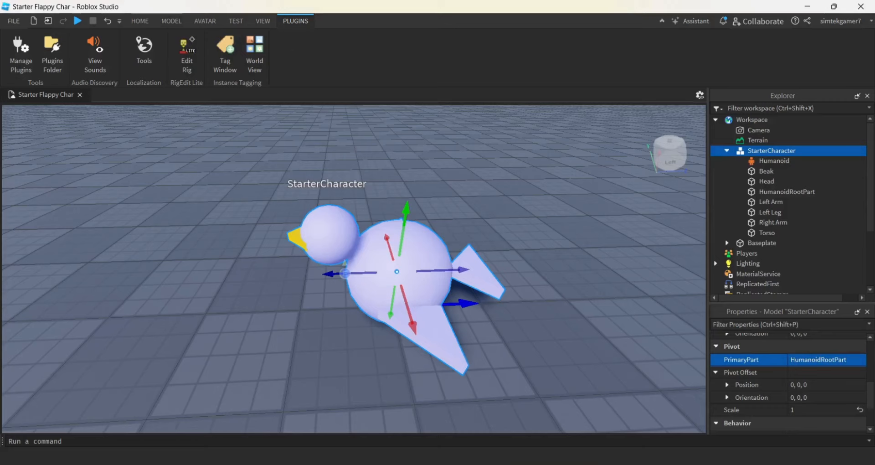
{"action": "left_click", "coordinate": [21, 55]}
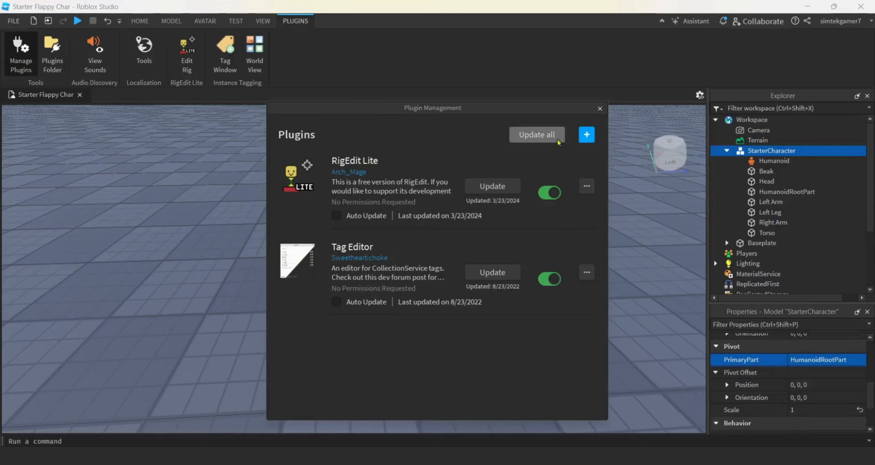
{"action": "left_click", "coordinate": [600, 109]}
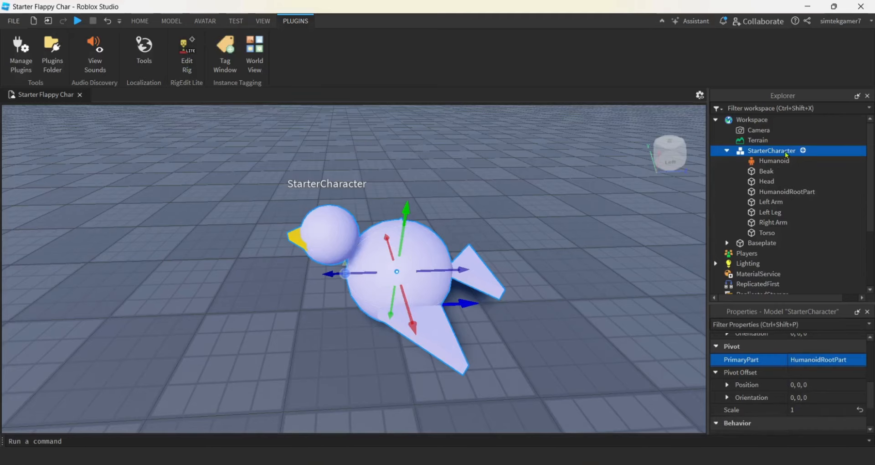
Start RigEdit Lite's Edit Rig on the StarterCharacter and create a joint from the HumanoidRootPart to the Torso
{"action": "left_click", "coordinate": [184, 56]}
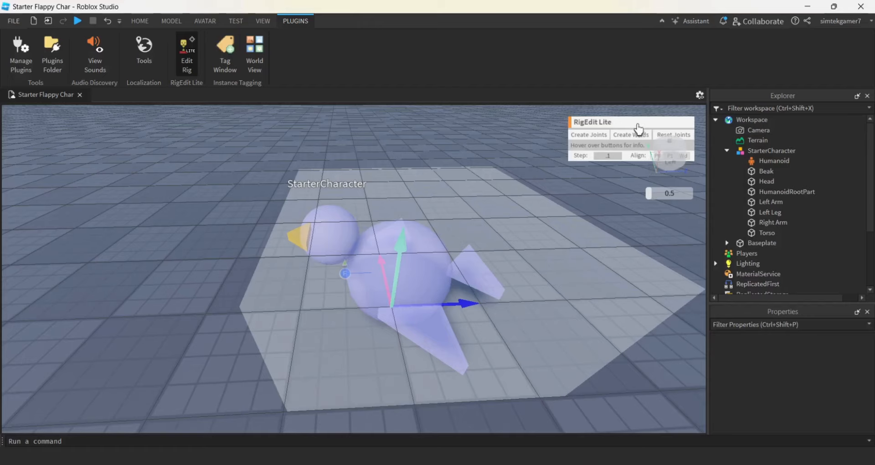
{"action": "left_click_drag", "start_coordinate": [638, 126], "coordinate": [642, 170]}
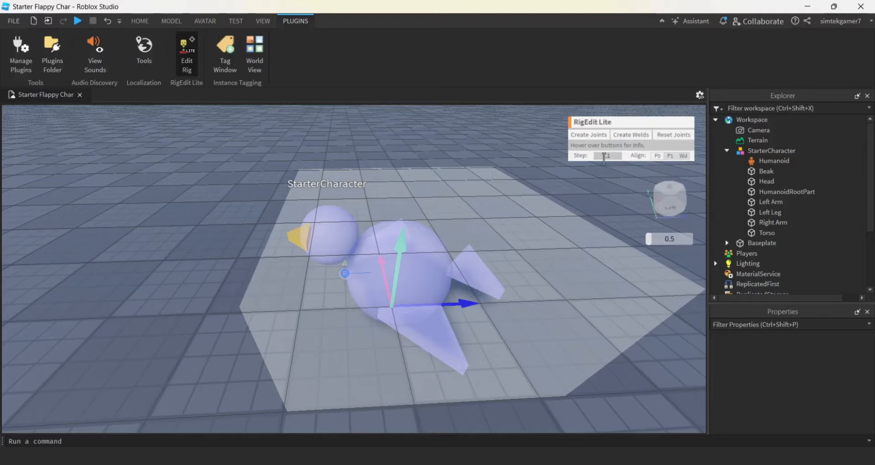
{"action": "key", "text": "a"}
{"action": "right_click_drag", "start_coordinate": [413, 311], "coordinate": [412, 311]}
{"action": "key", "text": "w"}
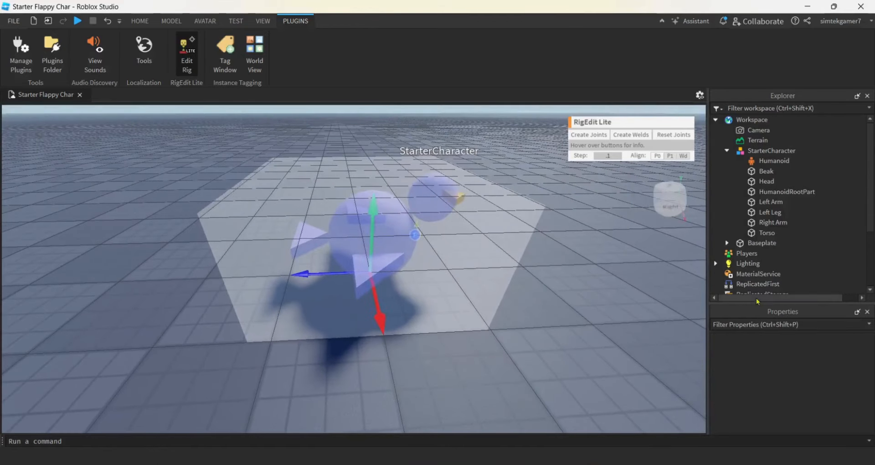
{"action": "left_click", "coordinate": [783, 192]}
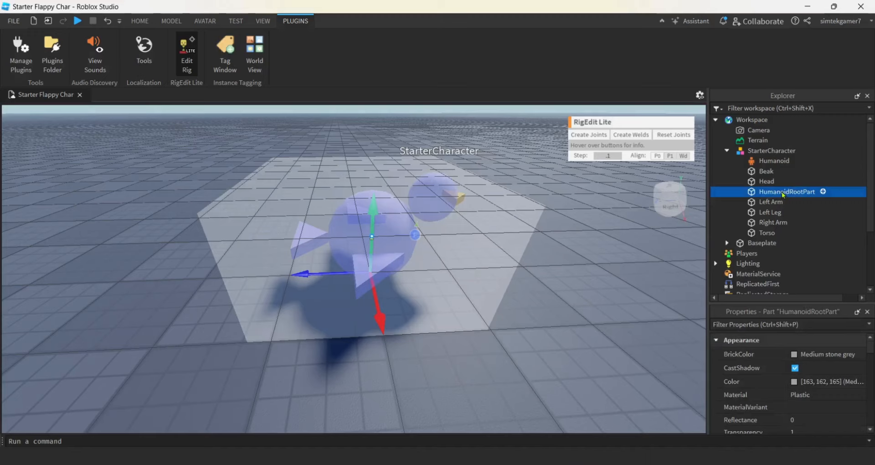
{"action": "left_click", "coordinate": [767, 234], "text": "ctrl"}
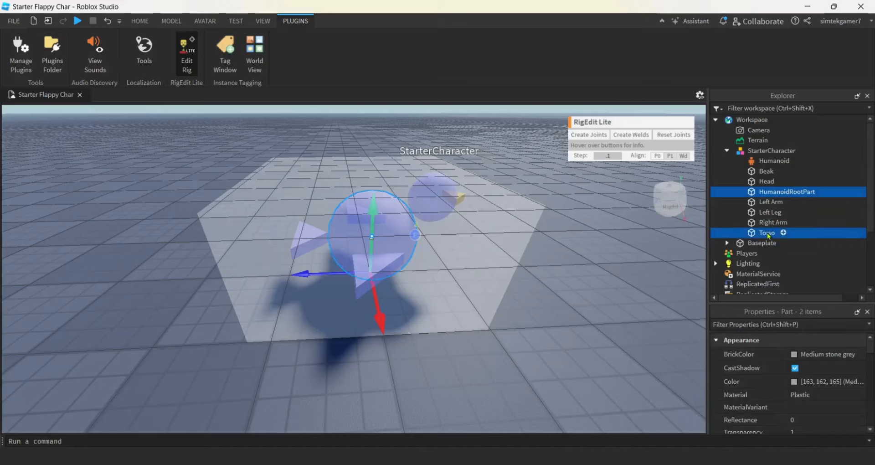
{"action": "left_click", "coordinate": [591, 139]}
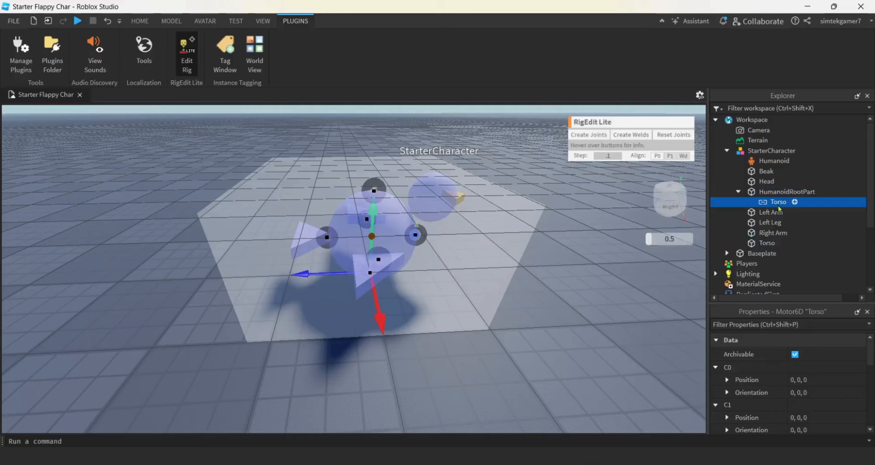
Create separate joints from the Torso to the Right Arm, the Left Leg and the Left Arm
{"action": "left_click", "coordinate": [768, 243]}
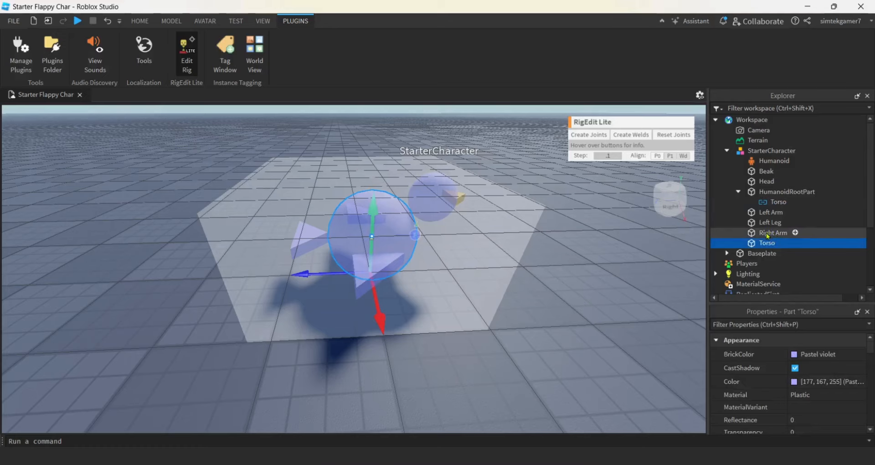
{"action": "left_click", "coordinate": [768, 233], "text": "ctrl"}
{"action": "left_click", "coordinate": [588, 135]}
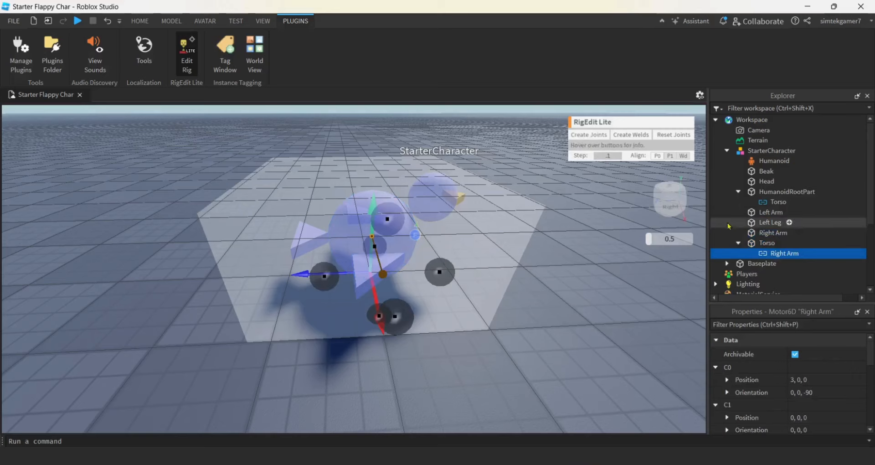
{"action": "left_click", "coordinate": [765, 245]}
{"action": "left_click", "coordinate": [771, 224], "text": "ctrl"}
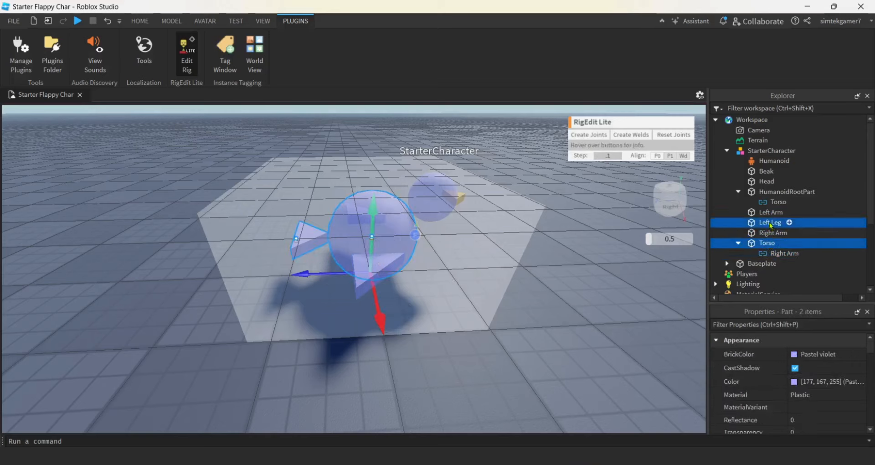
{"action": "left_click", "coordinate": [588, 135]}
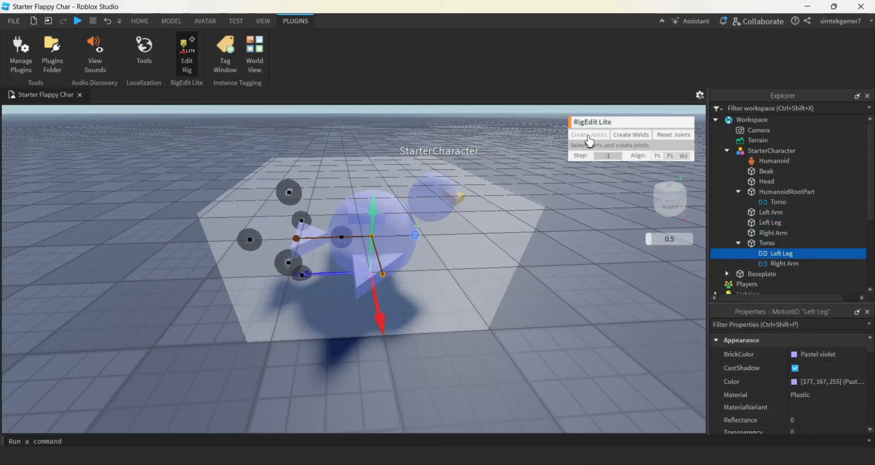
{"action": "left_click", "coordinate": [767, 245]}
{"action": "left_click", "coordinate": [769, 213], "text": "ctrl"}
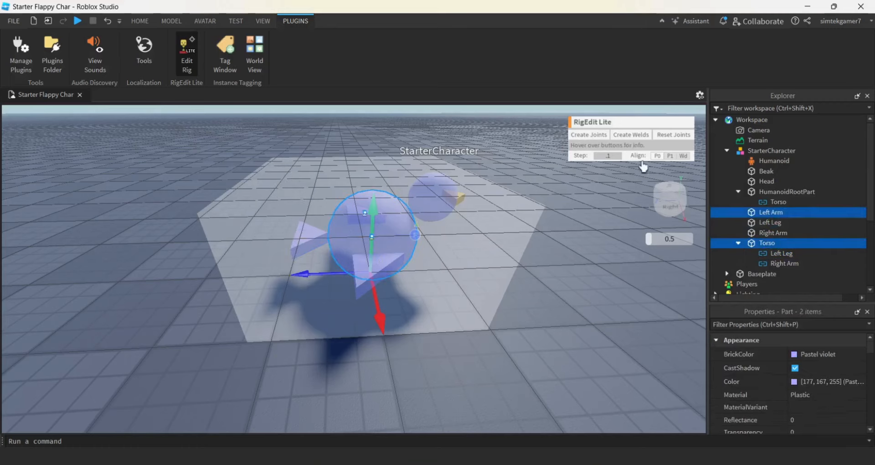
{"action": "left_click", "coordinate": [588, 135]}
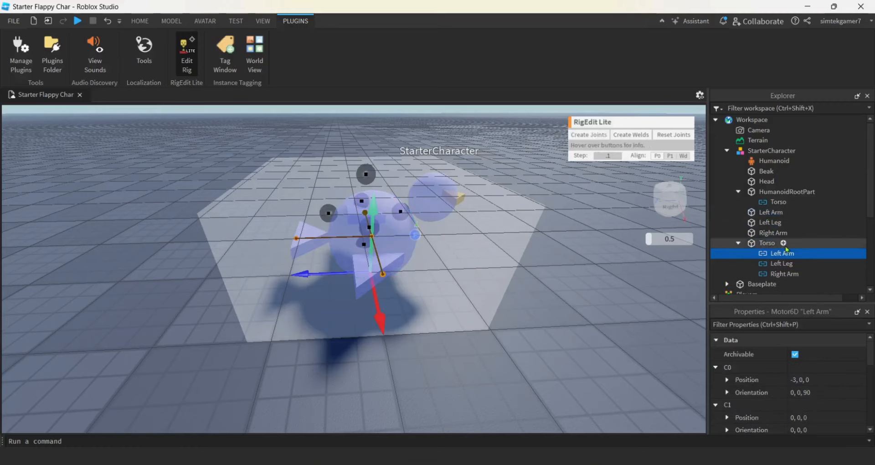
Create separate joints from the Torso to the Head and from the Torso to the Beak
{"action": "left_click", "coordinate": [768, 245]}
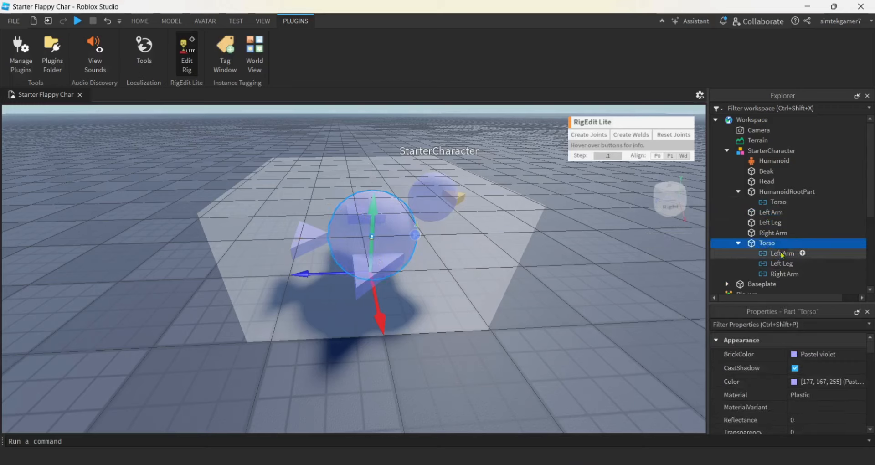
{"action": "left_click", "coordinate": [767, 181], "text": "ctrl"}
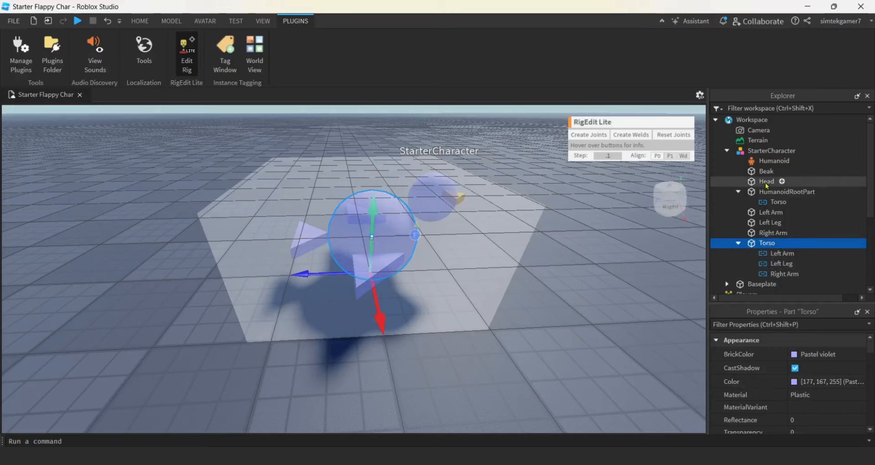
{"action": "left_click", "coordinate": [593, 136]}
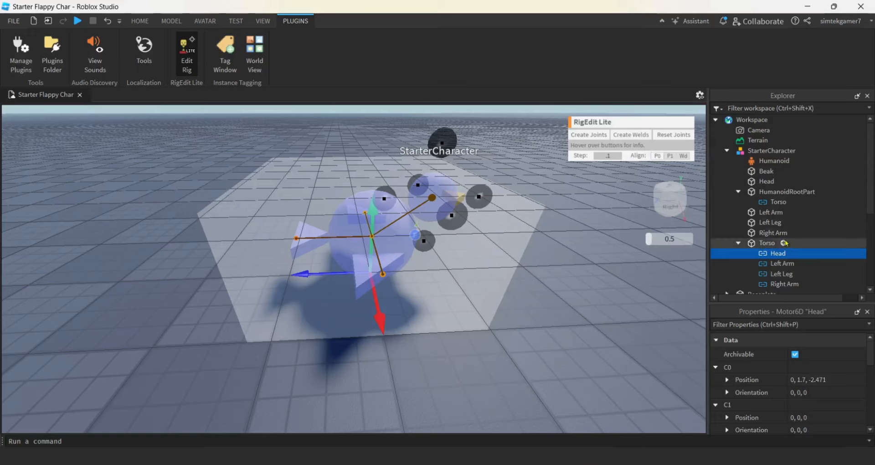
{"action": "left_click", "coordinate": [765, 245]}
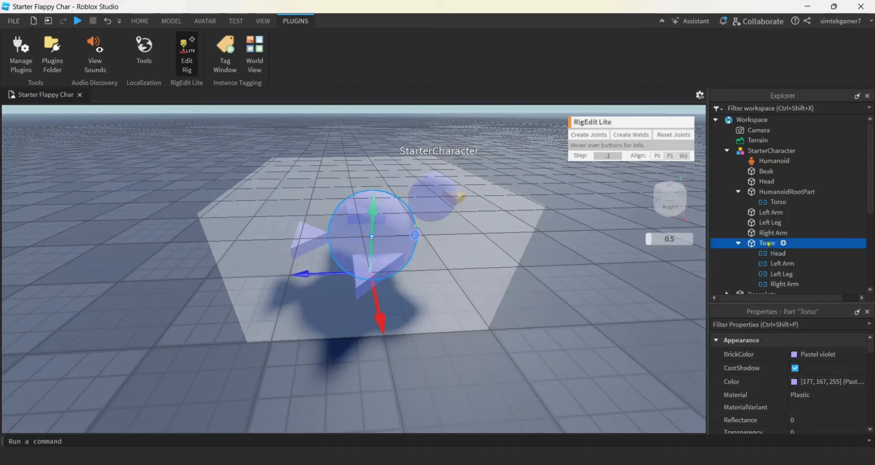
{"action": "left_click", "coordinate": [768, 172], "text": "ctrl"}
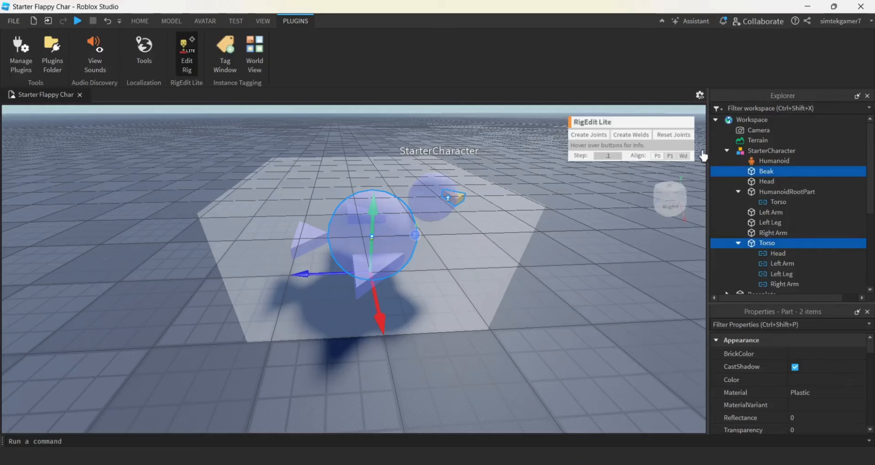
{"action": "left_click", "coordinate": [590, 138]}
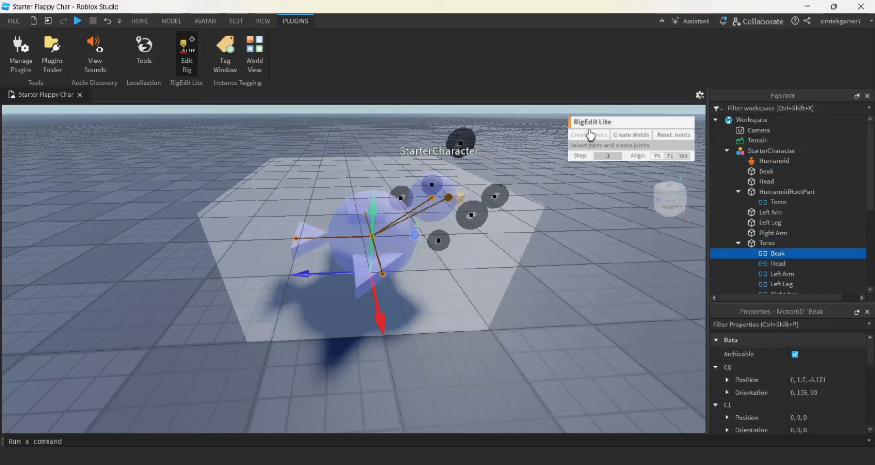
Move the arm joints inward to the wing bases, with C0 position -2, 0, 0 for Left Arm and 2.1, 0, 0 for Right Arm
{"action": "scroll", "coordinate": [770, 246], "scroll_direction": "down", "scroll_amount": 1}
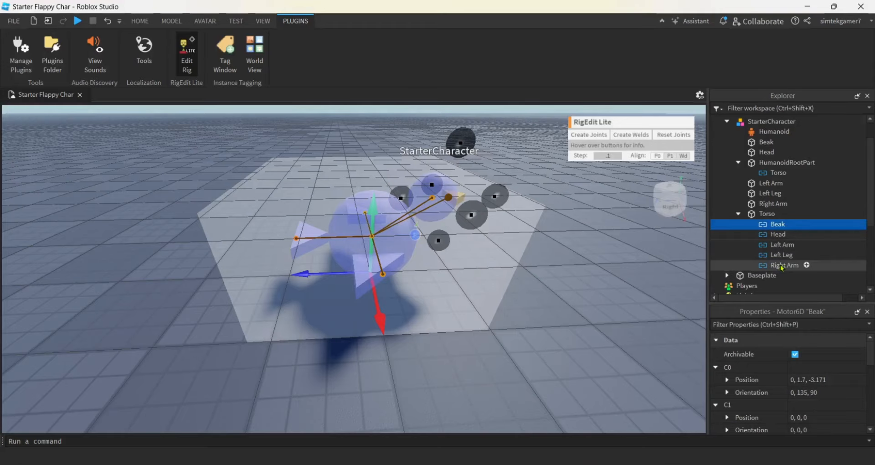
{"action": "left_click", "coordinate": [782, 245]}
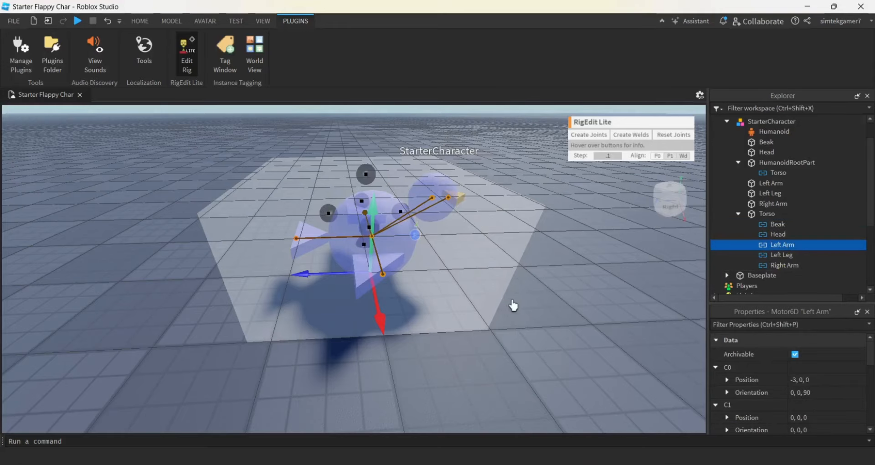
{"action": "key", "text": "a"}
{"action": "right_click_drag", "start_coordinate": [519, 304], "coordinate": [520, 304]}
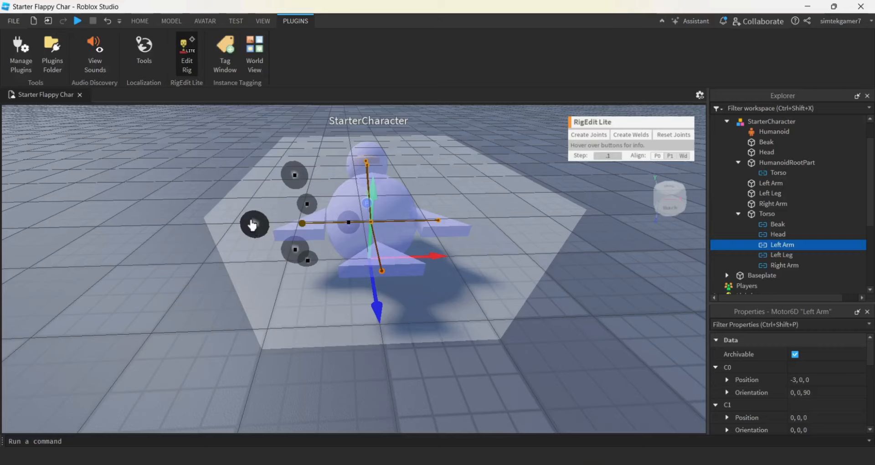
{"action": "left_click_drag", "start_coordinate": [254, 225], "coordinate": [275, 224]}
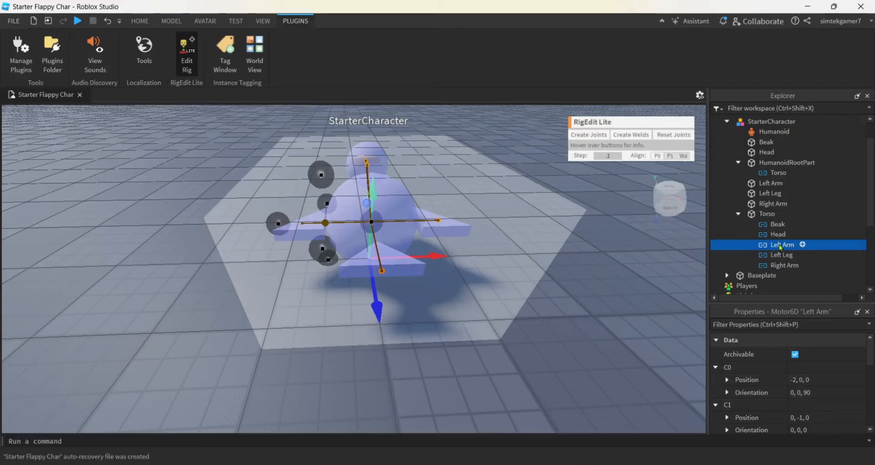
{"action": "left_click", "coordinate": [784, 264]}
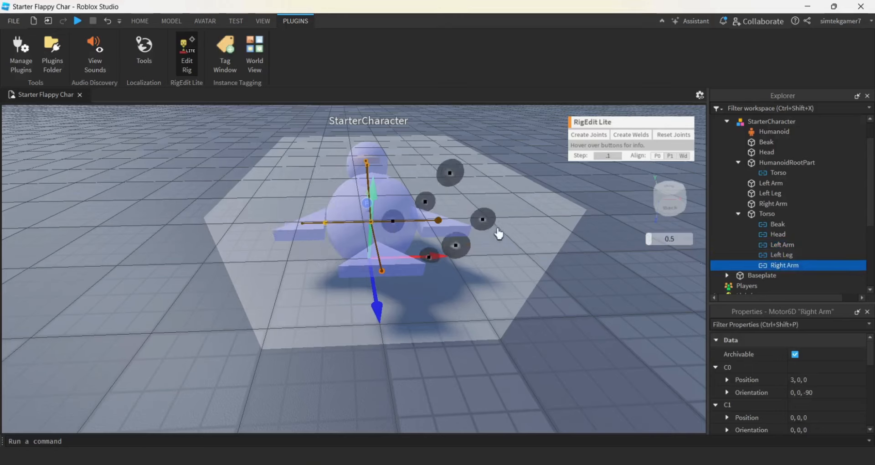
{"action": "left_click_drag", "start_coordinate": [484, 221], "coordinate": [469, 233]}
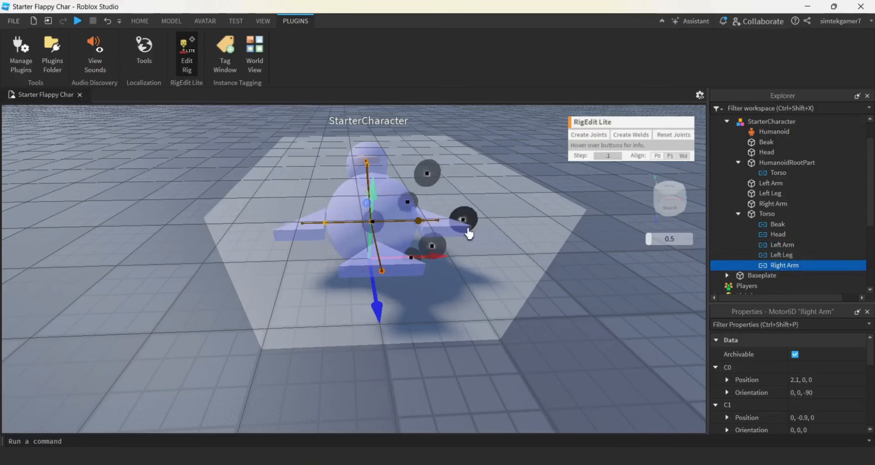
Move the Left Leg joint to the tail's base at C0 position 0, 0, 2, and exit rig editing
{"action": "key", "text": "d"}
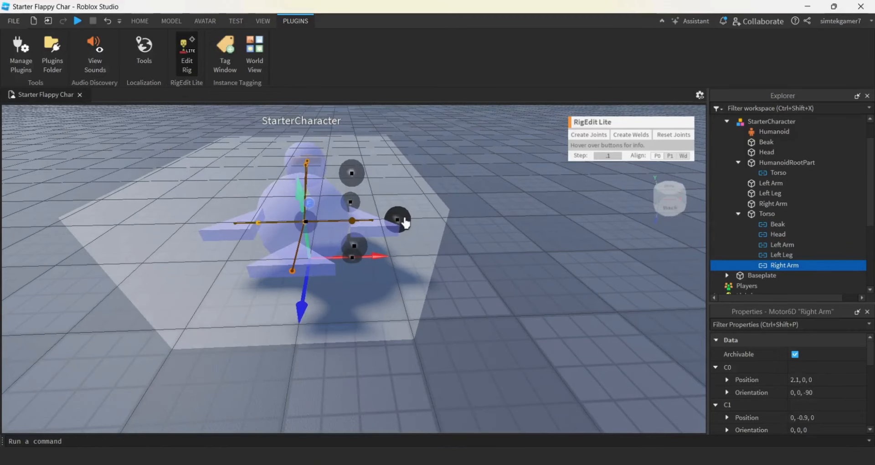
{"action": "right_click_drag", "start_coordinate": [524, 272], "coordinate": [524, 272]}
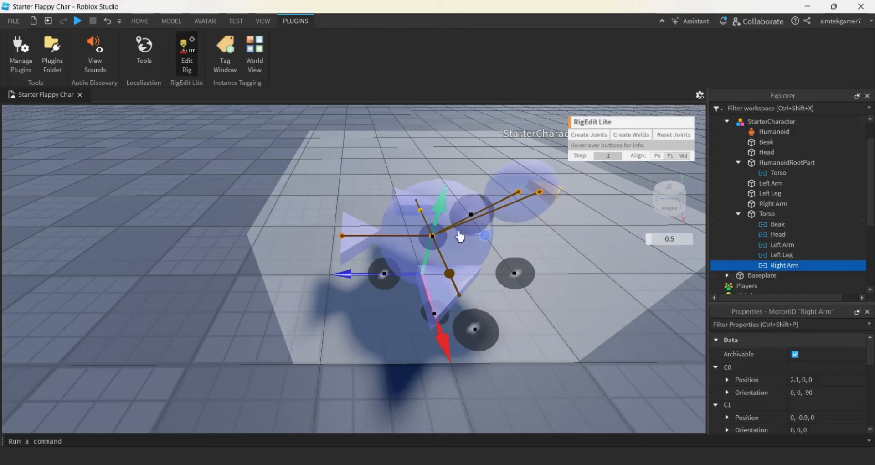
{"action": "left_click", "coordinate": [782, 256]}
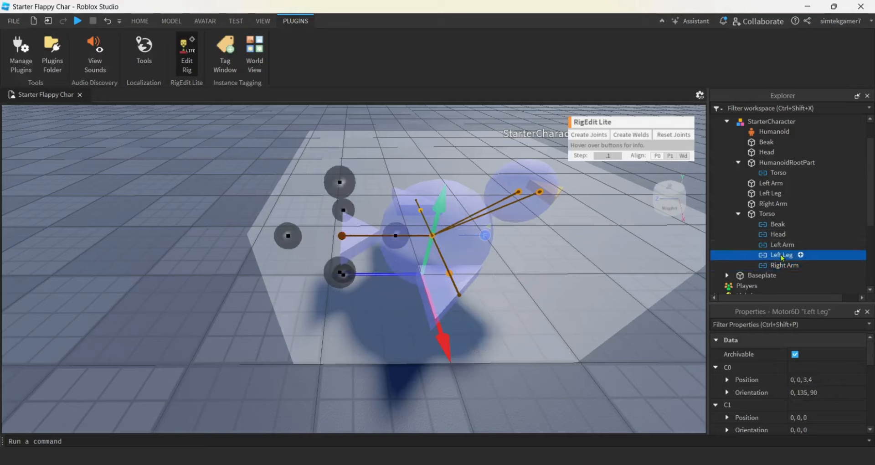
{"action": "left_click_drag", "start_coordinate": [287, 236], "coordinate": [322, 236]}
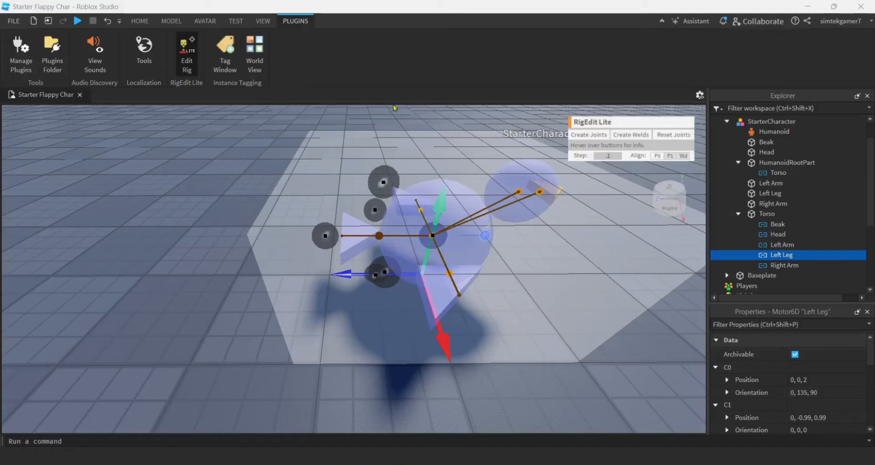
{"action": "left_click", "coordinate": [183, 53]}
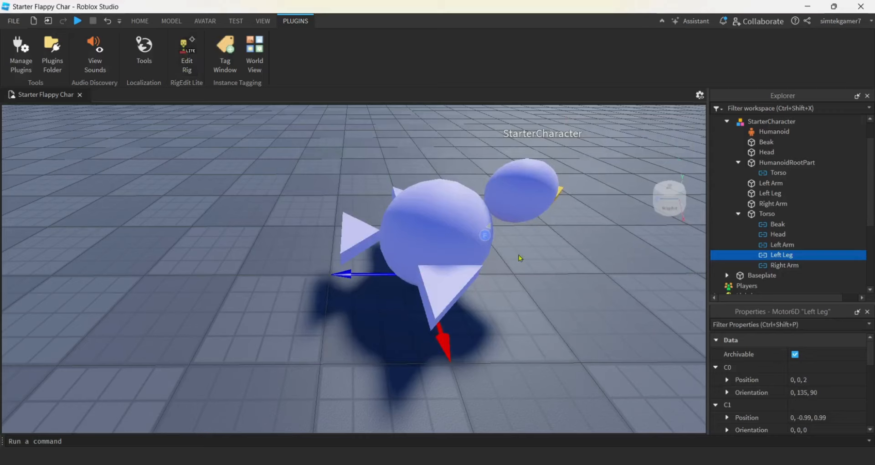
Open the Animation Editor and create an animation named Fly for the StarterCharacter rig
{"action": "left_click", "coordinate": [205, 21]}
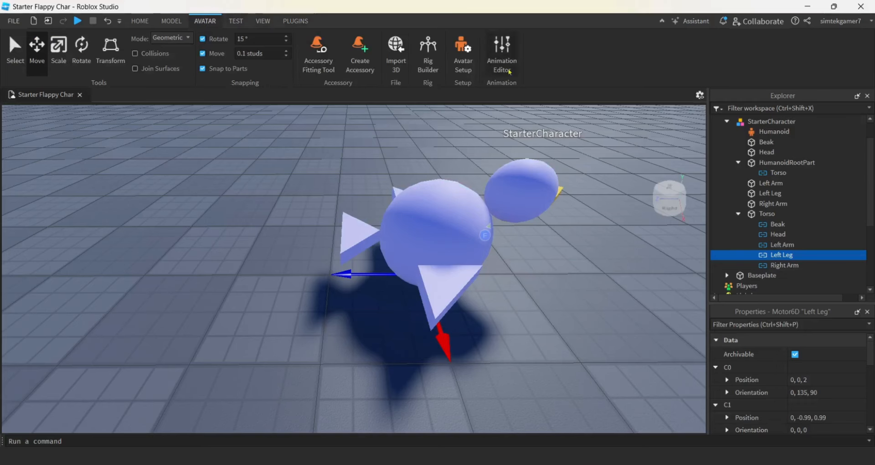
{"action": "left_click", "coordinate": [506, 48]}
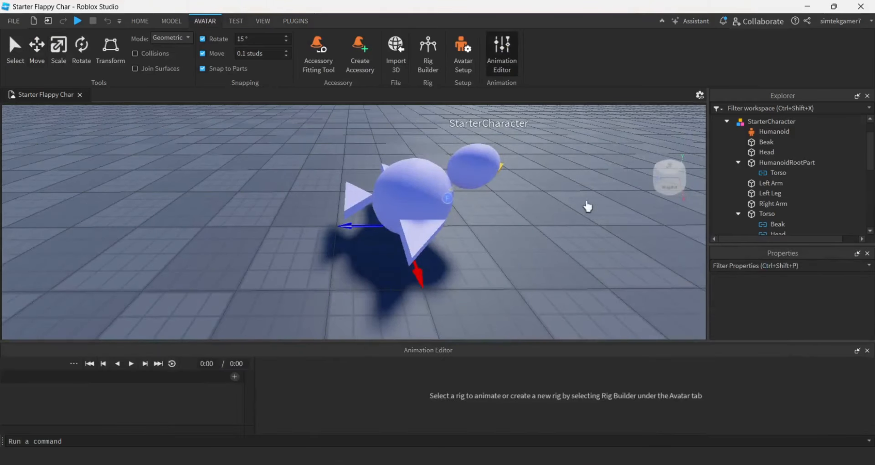
{"action": "right_click_drag", "start_coordinate": [557, 250], "coordinate": [555, 248]}
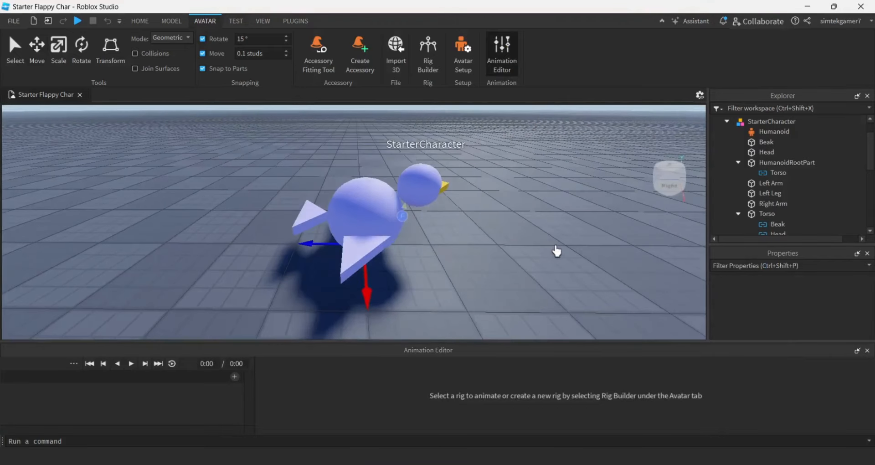
{"action": "left_click", "coordinate": [371, 205]}
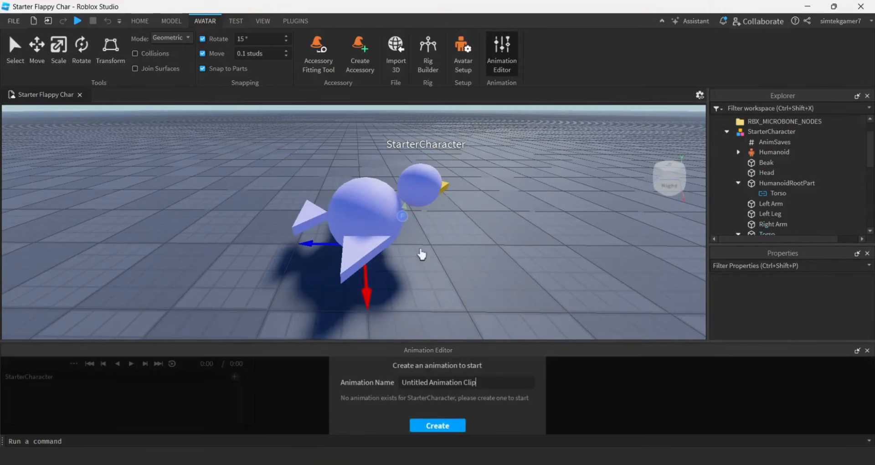
{"action": "key", "text": "ctrl+a"}
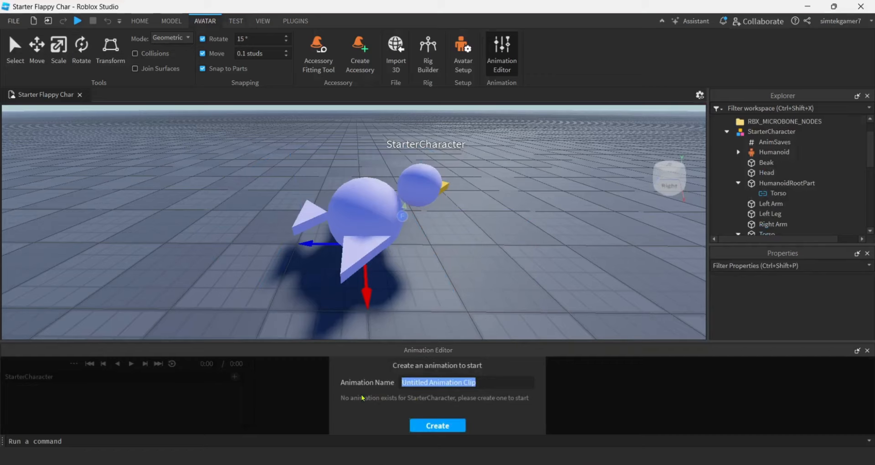
{"action": "type", "text": "G"}
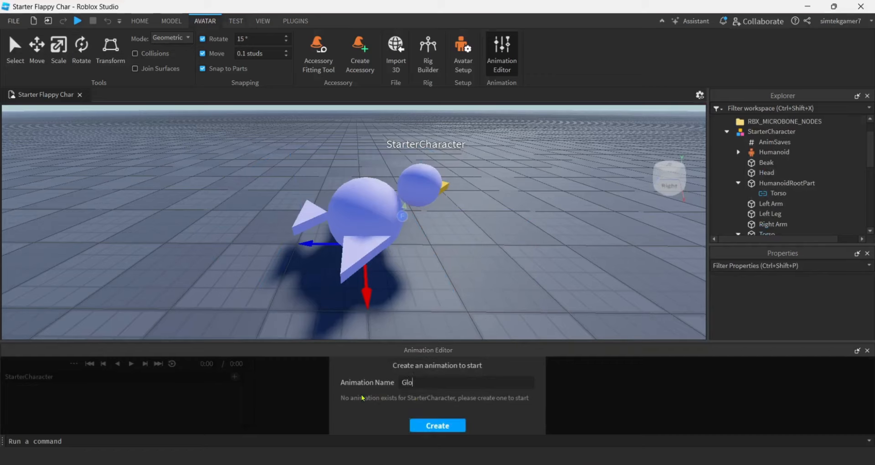
{"action": "key", "text": "BackSpace"}
{"action": "type", "text": "Fly"}
{"action": "key", "text": "Return"}
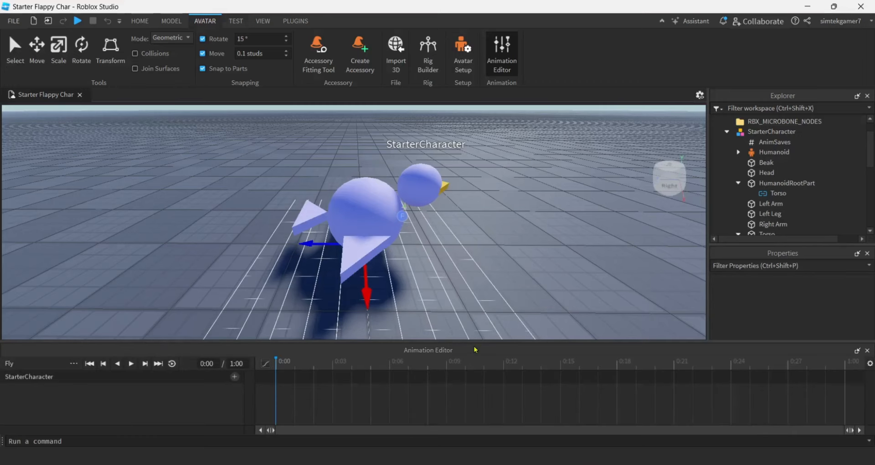
Set the Fly animation's priority to Movement and save the animation
{"action": "left_click_drag", "start_coordinate": [475, 341], "coordinate": [475, 302]}
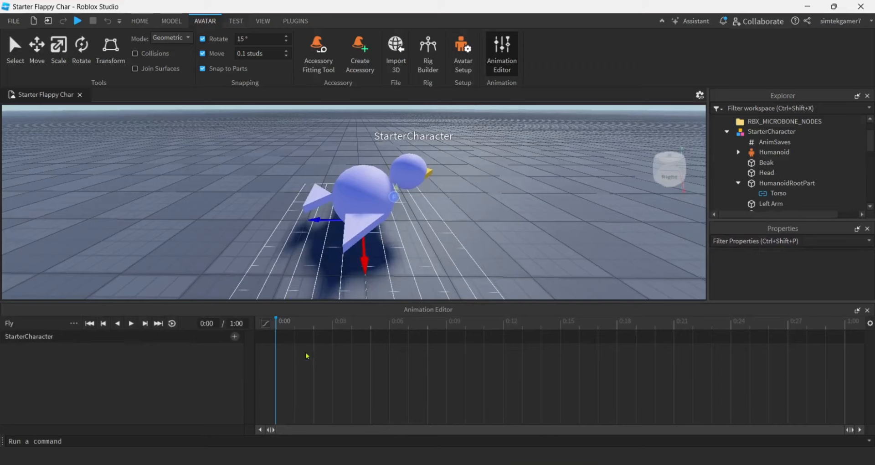
{"action": "left_click", "coordinate": [73, 324]}
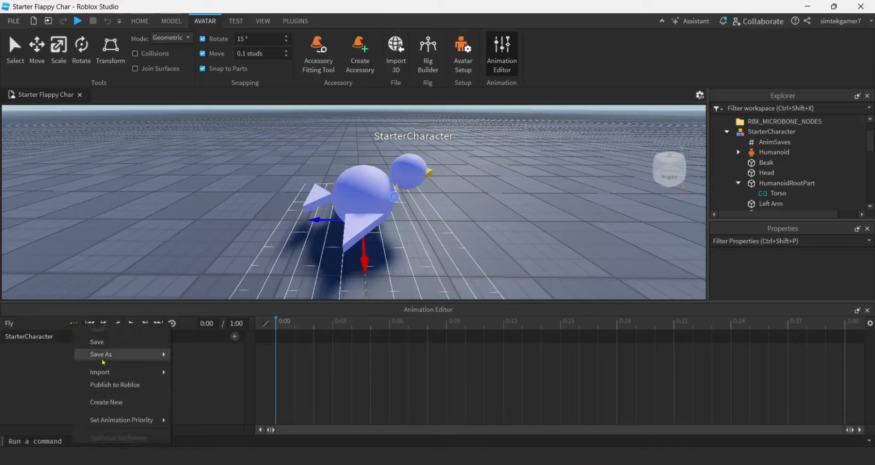
{"action": "mouse_move", "coordinate": [123, 422]}
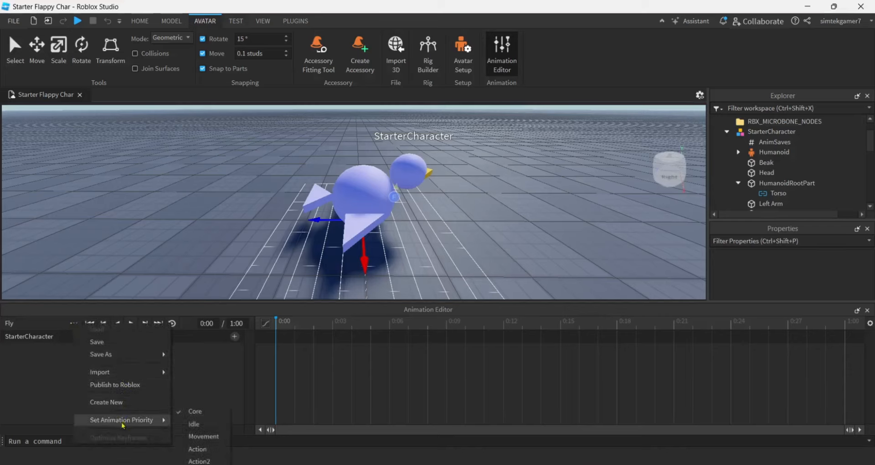
{"action": "left_click", "coordinate": [205, 438]}
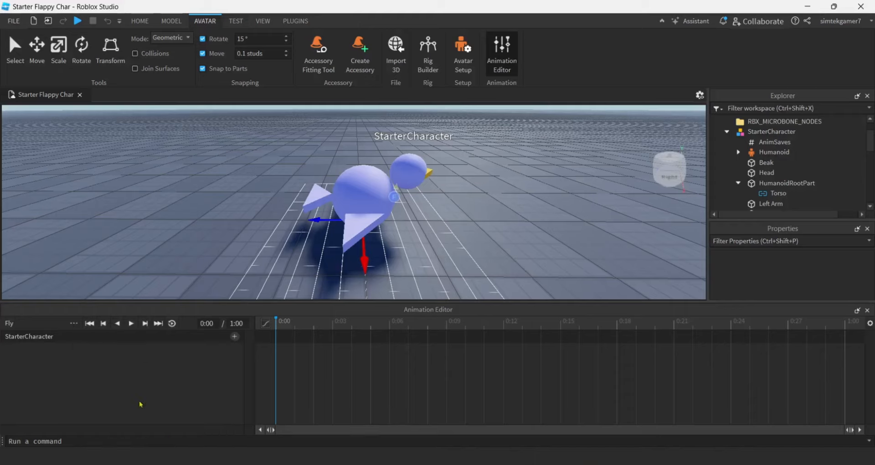
{"action": "left_click", "coordinate": [74, 325]}
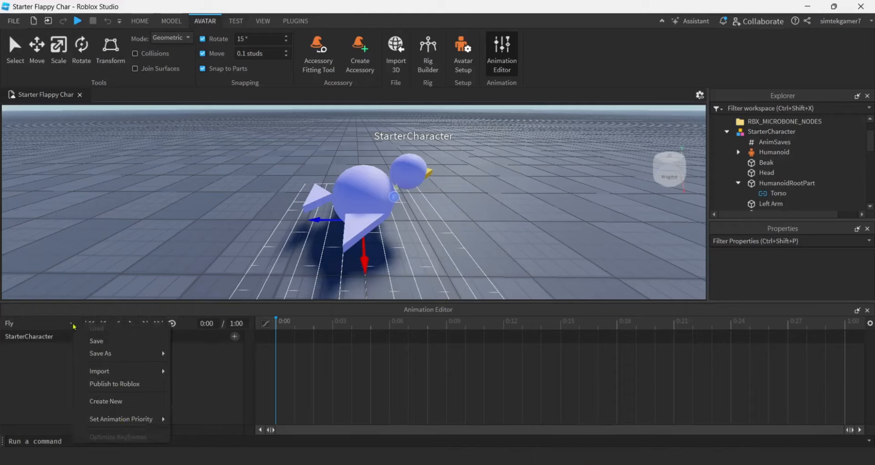
{"action": "left_click", "coordinate": [97, 342]}
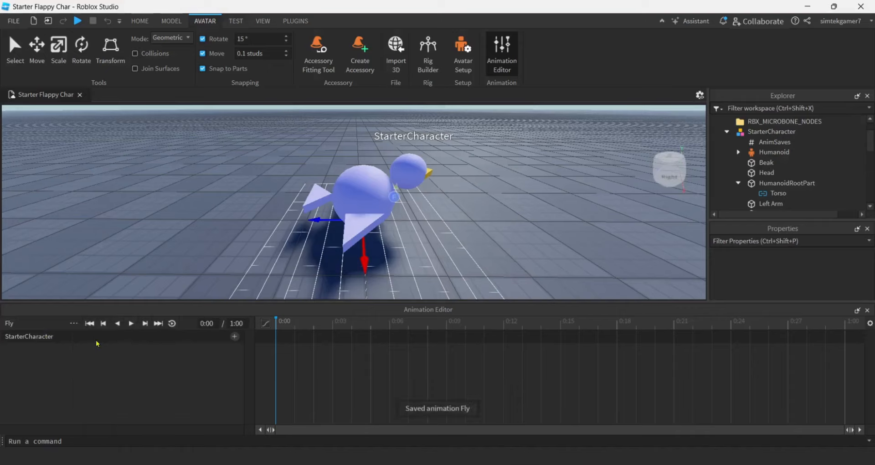
Rotate the Right Arm and Left Arm wings upward at 0:00 to key the raised wing pose
{"action": "left_click", "coordinate": [365, 225]}
{"action": "right_click_drag", "start_coordinate": [462, 245], "coordinate": [463, 247]}
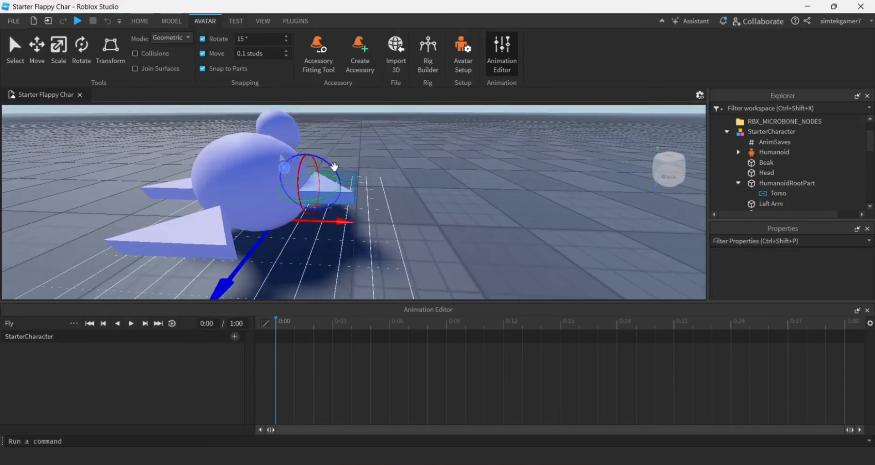
{"action": "left_click_drag", "start_coordinate": [334, 166], "coordinate": [321, 160]}
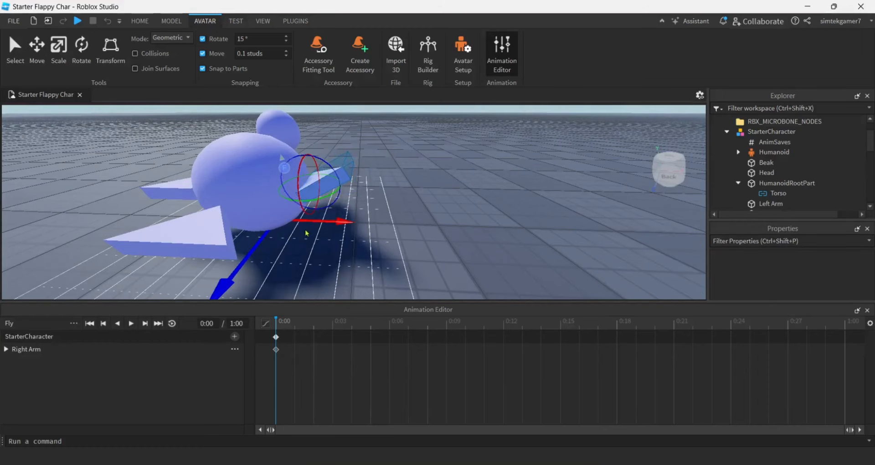
{"action": "right_click_drag", "start_coordinate": [318, 194], "coordinate": [318, 193]}
{"action": "left_click", "coordinate": [318, 193]}
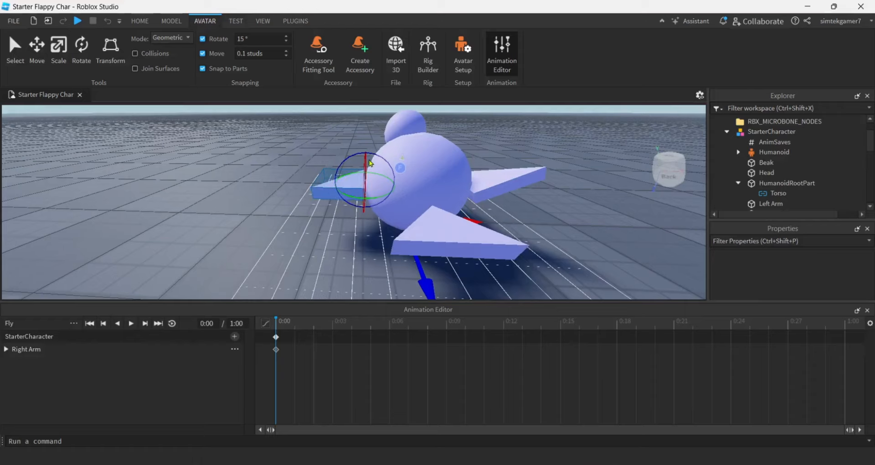
{"action": "left_click_drag", "start_coordinate": [377, 158], "coordinate": [386, 164]}
{"action": "key", "text": "d"}
{"action": "key", "text": "a"}
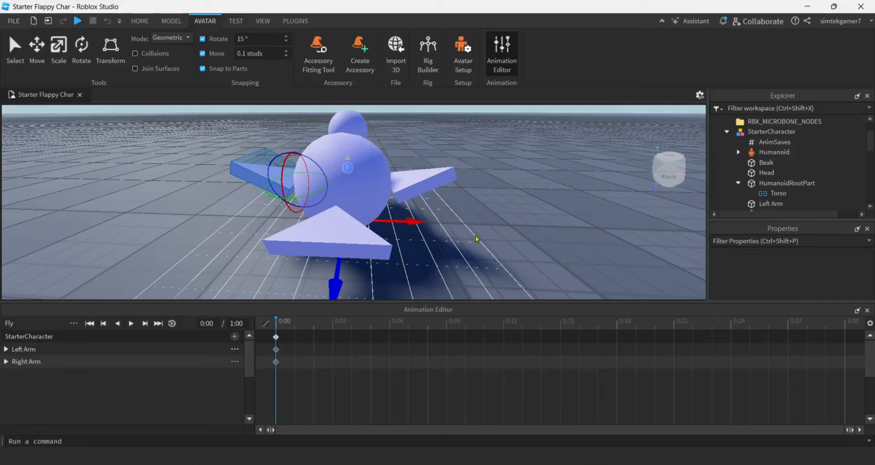
Copy the raised-wing keyframes at 0:00 and paste them at 0:05 and 0:10
{"action": "left_click", "coordinate": [276, 338]}
{"action": "right_click", "coordinate": [276, 338]}
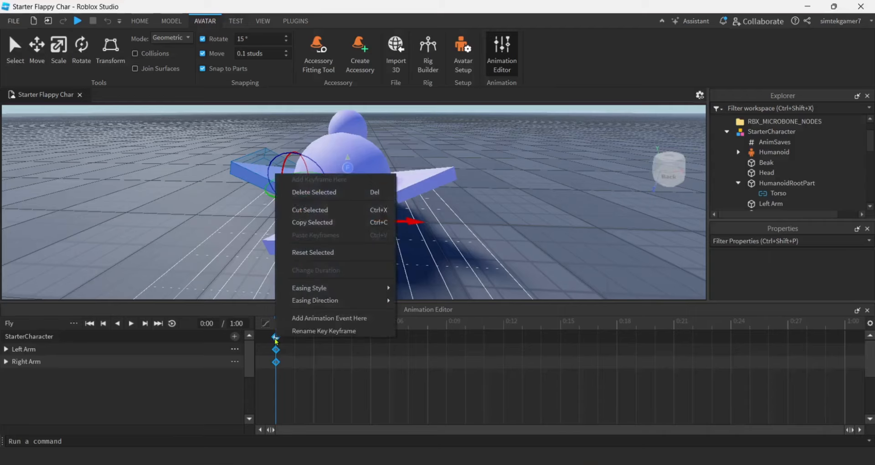
{"action": "left_click", "coordinate": [315, 223]}
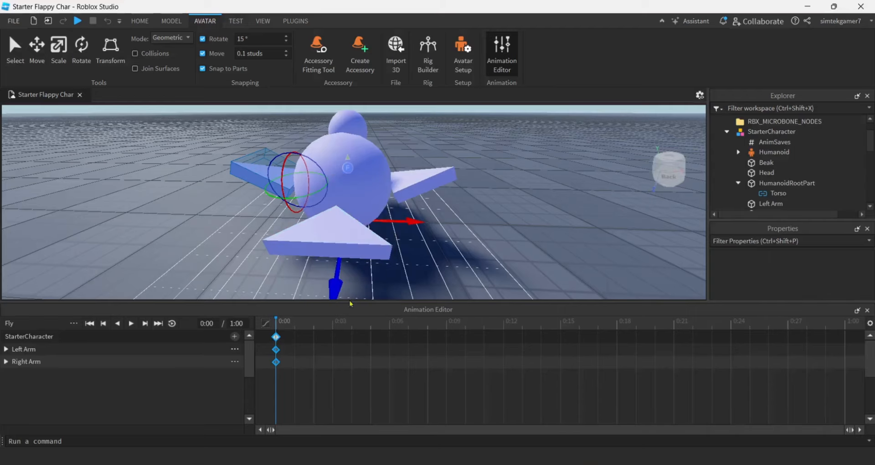
{"action": "left_click", "coordinate": [371, 329]}
{"action": "left_click", "coordinate": [870, 323]}
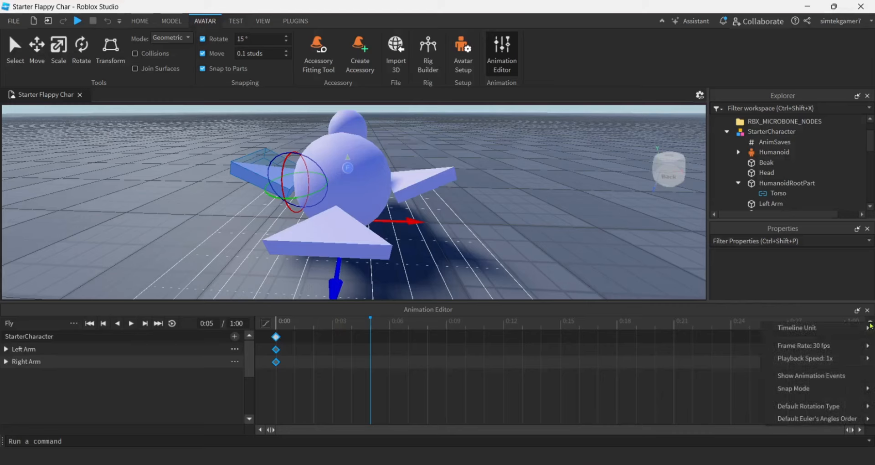
{"action": "mouse_move", "coordinate": [869, 329]}
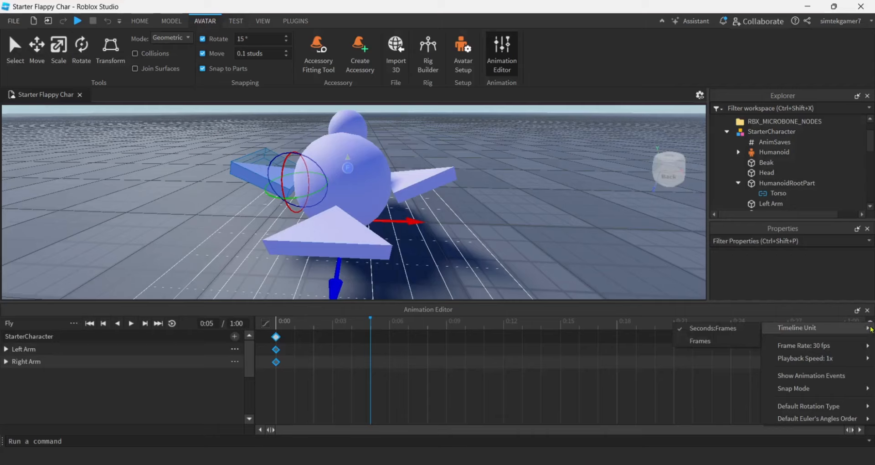
{"action": "left_click", "coordinate": [371, 326]}
{"action": "right_click", "coordinate": [366, 343]}
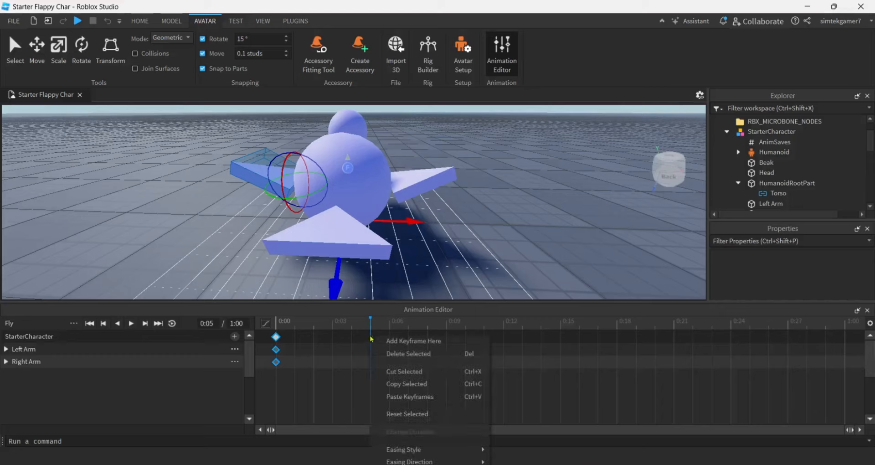
{"action": "left_click", "coordinate": [415, 396]}
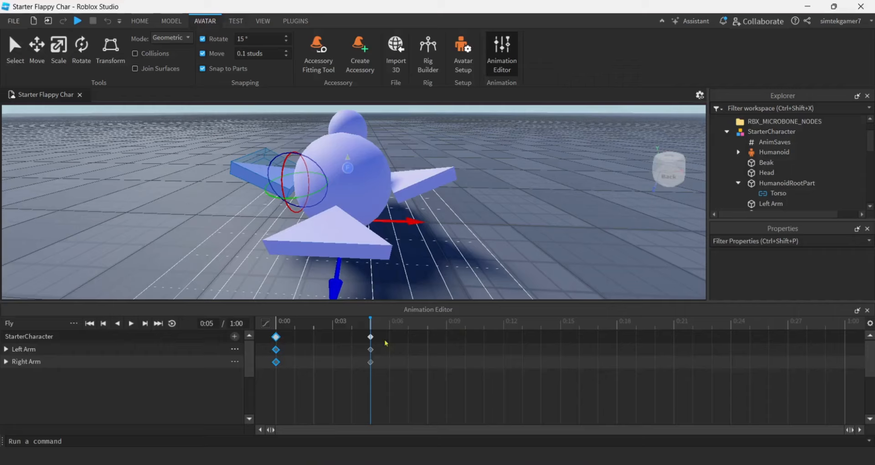
{"action": "left_click", "coordinate": [466, 327]}
{"action": "right_click", "coordinate": [460, 345]}
{"action": "left_click", "coordinate": [491, 404]}
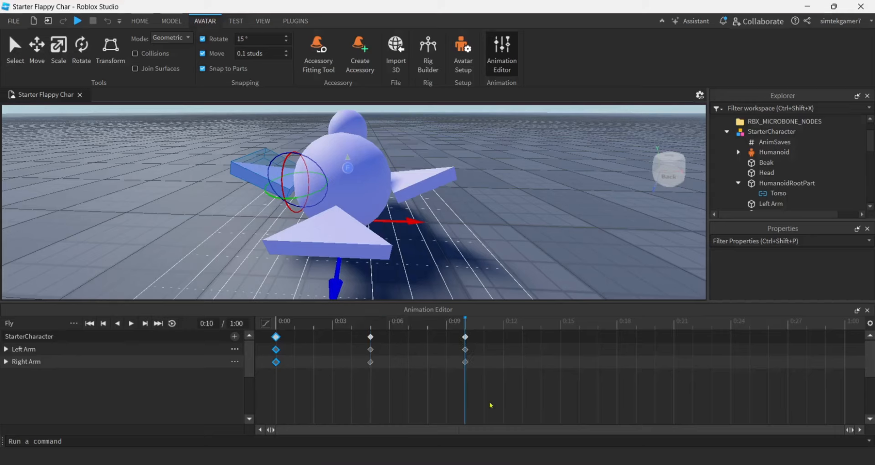
Rotate the Right Arm and Left Arm wings downward at the 0:05 keyframe
{"action": "left_click", "coordinate": [370, 328]}
{"action": "left_click", "coordinate": [418, 184]}
{"action": "key", "text": "d"}
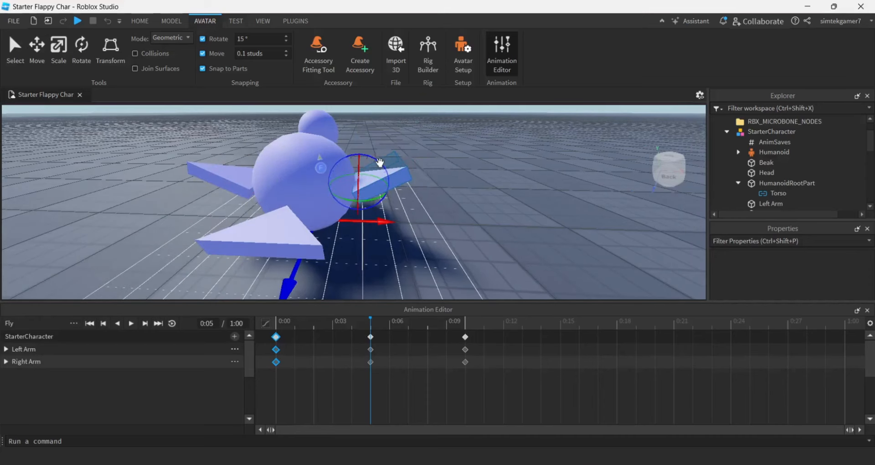
{"action": "left_click_drag", "start_coordinate": [378, 162], "coordinate": [387, 185]}
{"action": "key", "text": "a"}
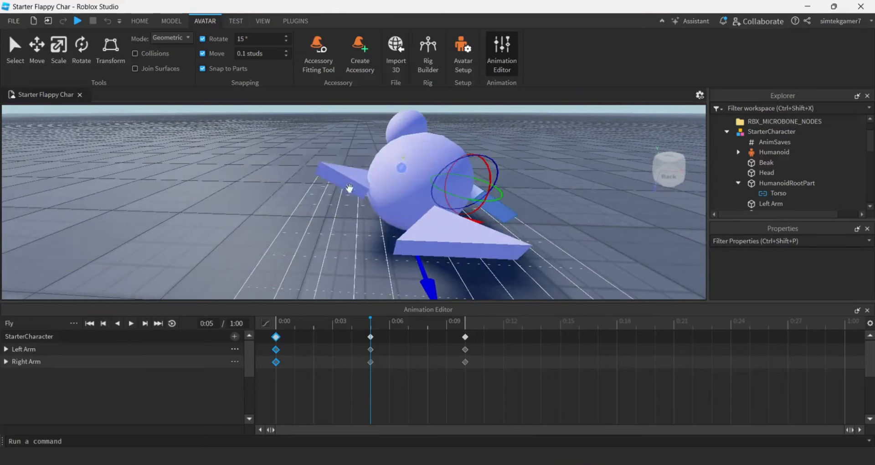
{"action": "left_click", "coordinate": [350, 188]}
{"action": "mouse_move", "coordinate": [360, 151]}
{"action": "left_mouse_down"}
{"action": "mouse_move", "coordinate": [345, 178]}
{"action": "mouse_move", "coordinate": [354, 155]}
{"action": "left_mouse_up"}
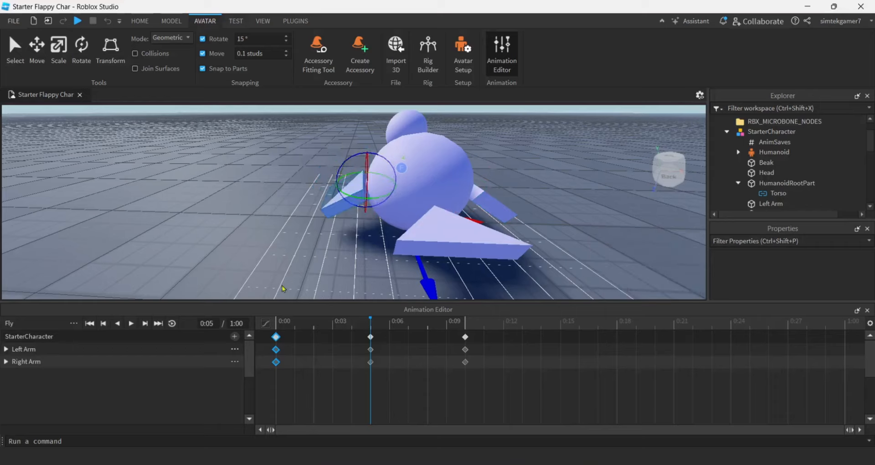
Save the Fly animation and play it back with looping turned on
{"action": "left_click", "coordinate": [72, 325]}
{"action": "left_click", "coordinate": [98, 343]}
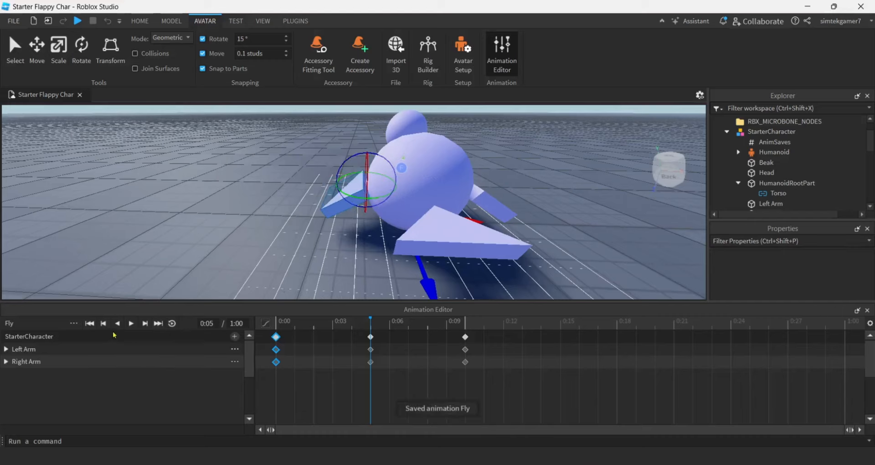
{"action": "left_click", "coordinate": [172, 324]}
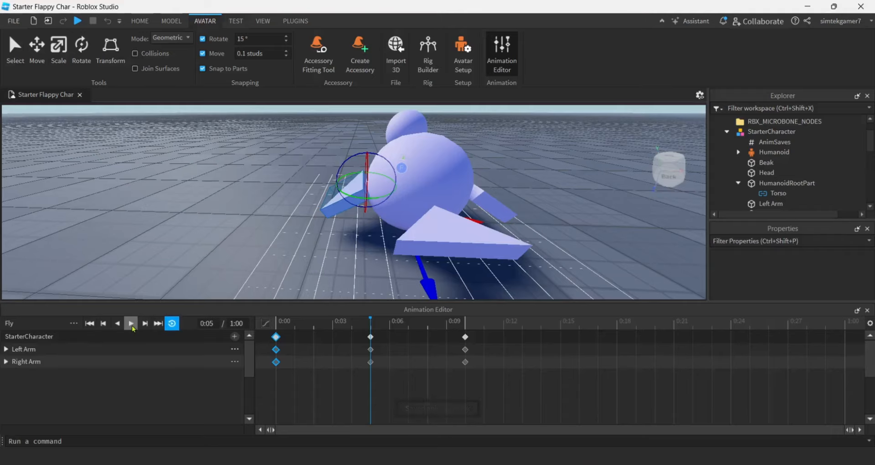
{"action": "left_click", "coordinate": [131, 324]}
{"action": "key", "text": "f"}
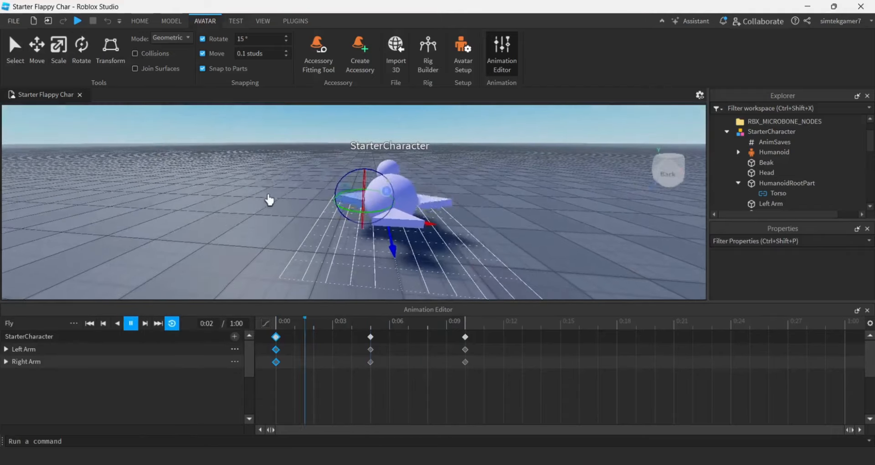
Stop the animation preview and save the Fly animation
{"action": "right_click_drag", "start_coordinate": [269, 196], "coordinate": [269, 197]}
{"action": "left_click", "coordinate": [131, 324]}
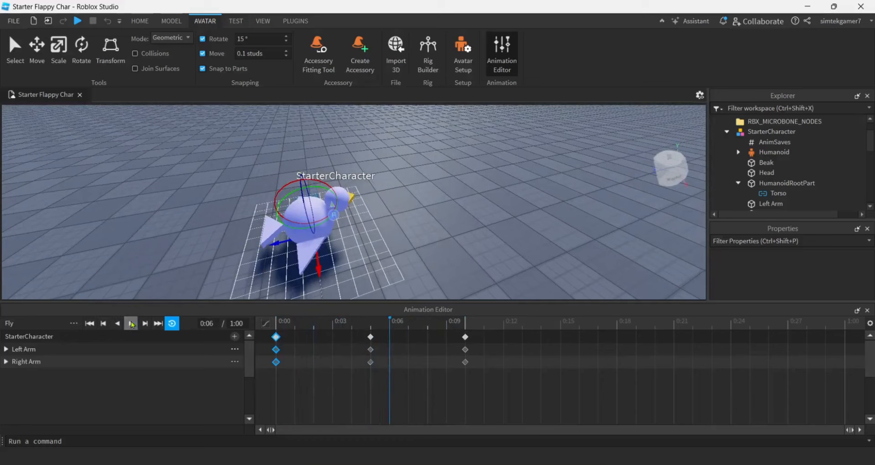
{"action": "left_click", "coordinate": [74, 324]}
{"action": "left_click", "coordinate": [111, 349]}
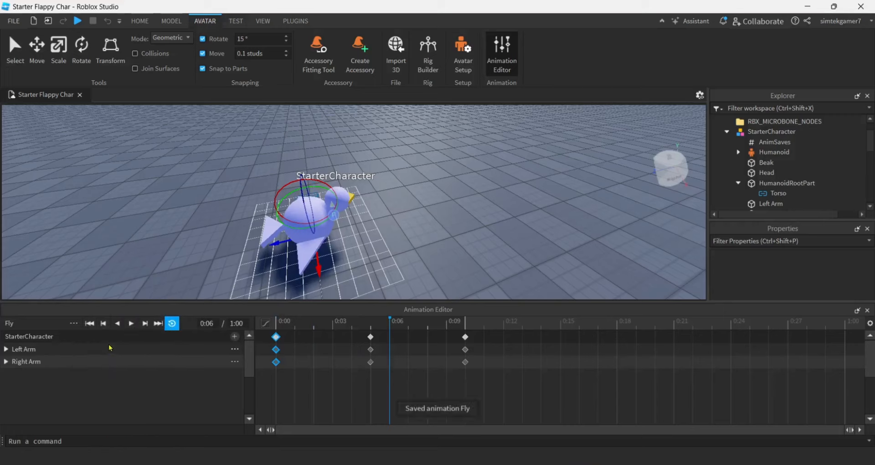
Publish the animation to Roblox under the title Fly and copy the published asset's ID
{"action": "left_click", "coordinate": [73, 325]}
{"action": "mouse_move", "coordinate": [119, 420]}
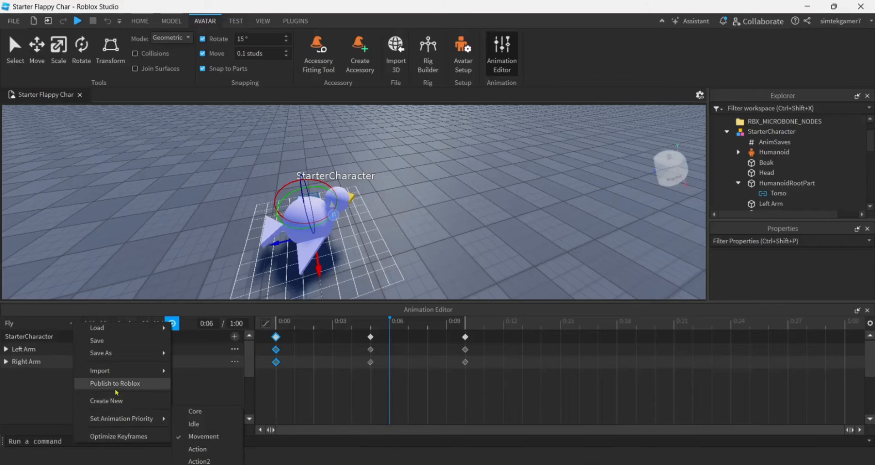
{"action": "left_click", "coordinate": [118, 385]}
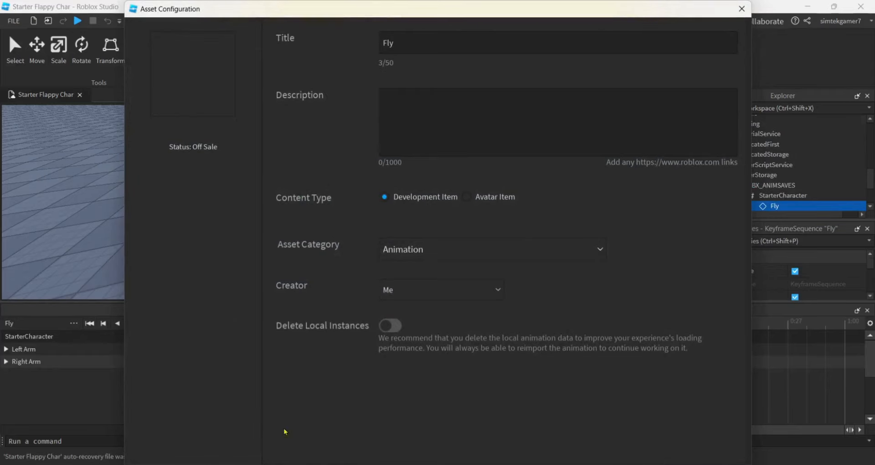
{"action": "mouse_move", "coordinate": [353, 4]}
{"action": "left_mouse_down"}
{"action": "mouse_move", "coordinate": [351, 91]}
{"action": "mouse_move", "coordinate": [362, 10]}
{"action": "left_mouse_up"}
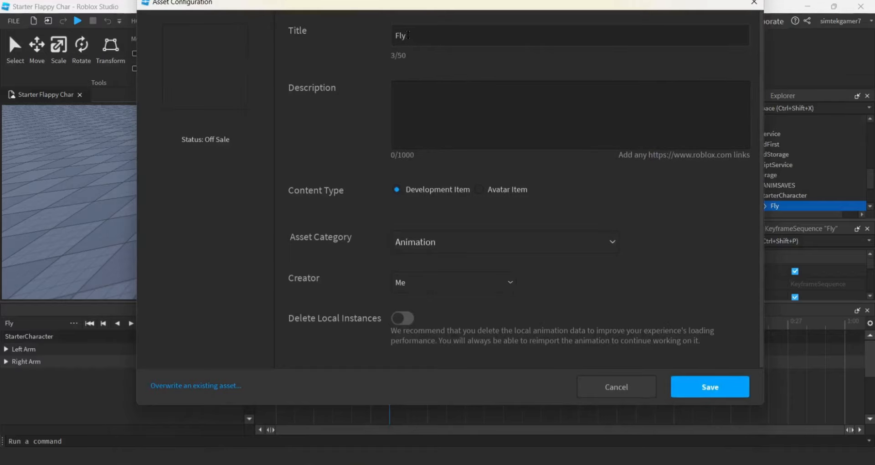
{"action": "left_click", "coordinate": [719, 389]}
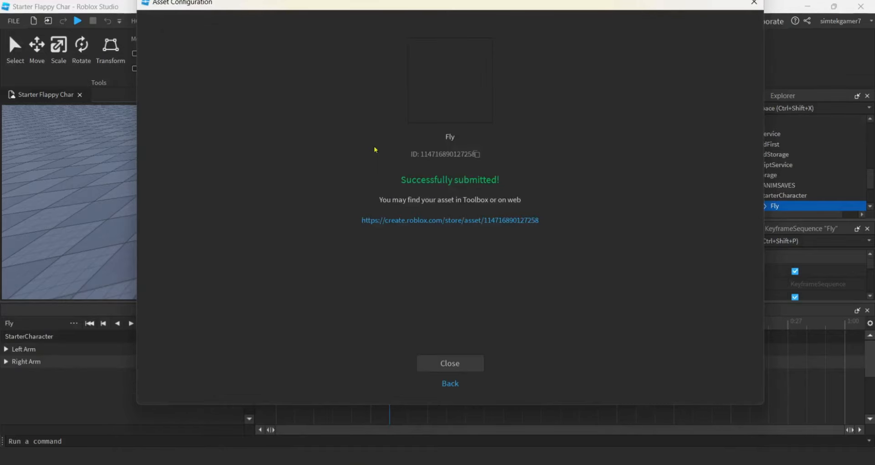
{"action": "left_click", "coordinate": [477, 154]}
{"action": "left_click", "coordinate": [459, 365]}
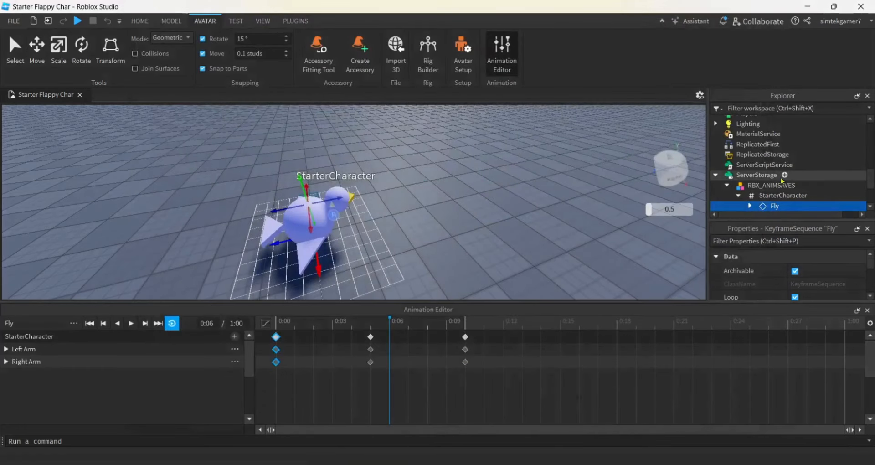
Add an Animation object to the StarterCharacter model
{"action": "scroll", "coordinate": [782, 181], "scroll_direction": "up", "scroll_amount": 8}
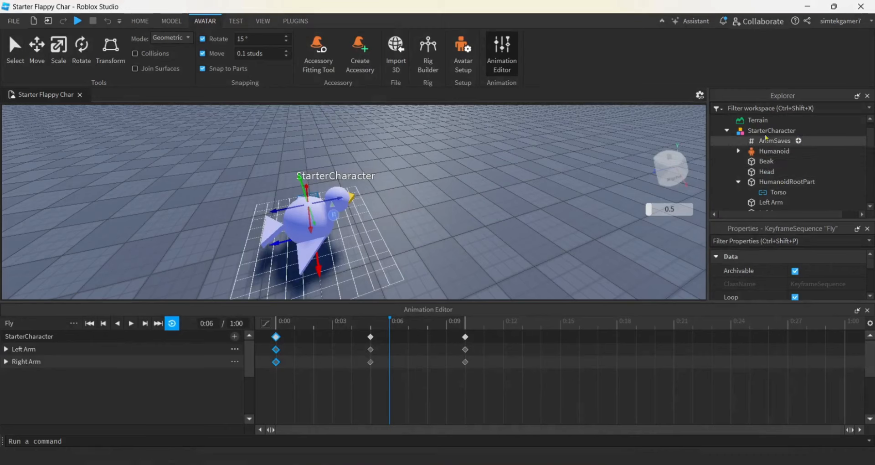
{"action": "left_click", "coordinate": [776, 133]}
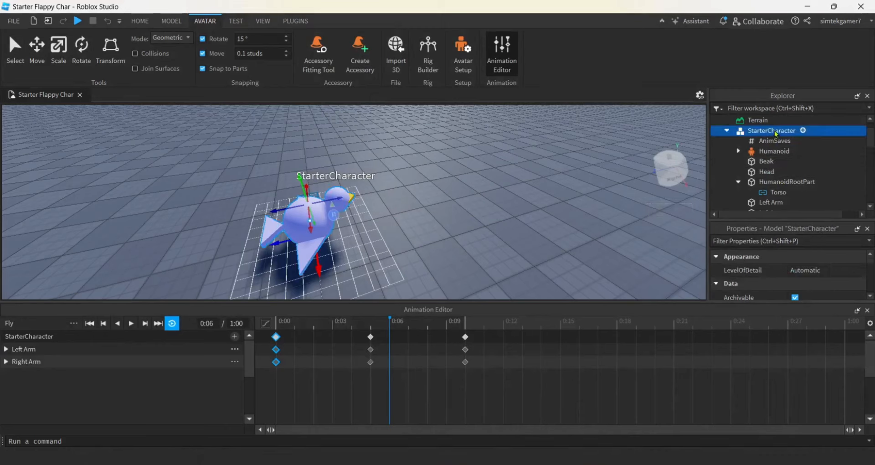
{"action": "left_click", "coordinate": [803, 132]}
{"action": "type", "text": "a"}
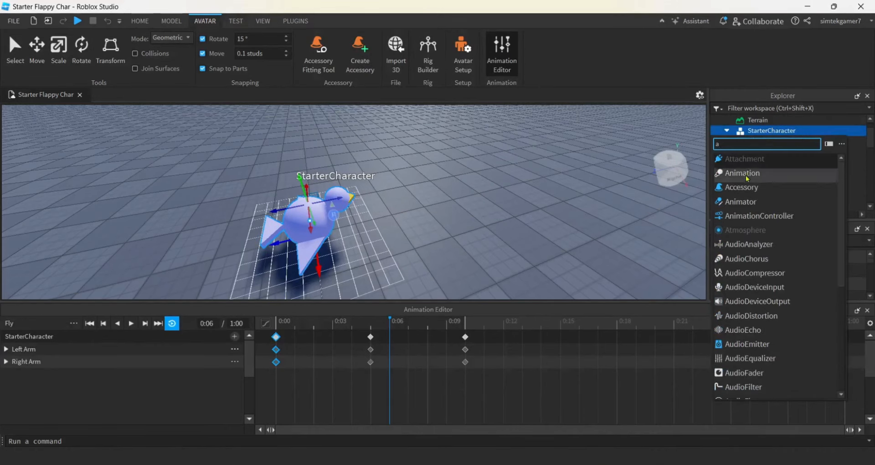
{"action": "key", "text": "Escape"}
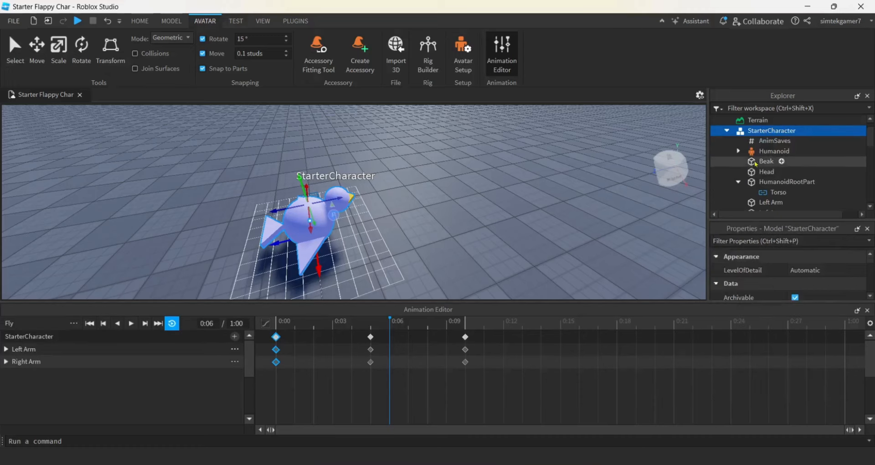
Rename the new Animation object inside StarterCharacter to Fly
{"action": "scroll", "coordinate": [757, 173], "scroll_direction": "down", "scroll_amount": 2}
{"action": "scroll", "coordinate": [764, 169], "scroll_direction": "down", "scroll_amount": 2}
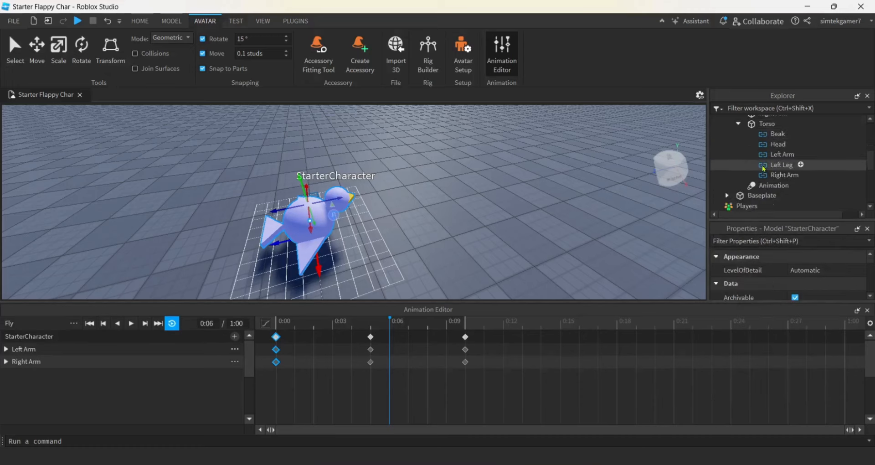
{"action": "left_click", "coordinate": [762, 175]}
{"action": "left_click", "coordinate": [770, 186]}
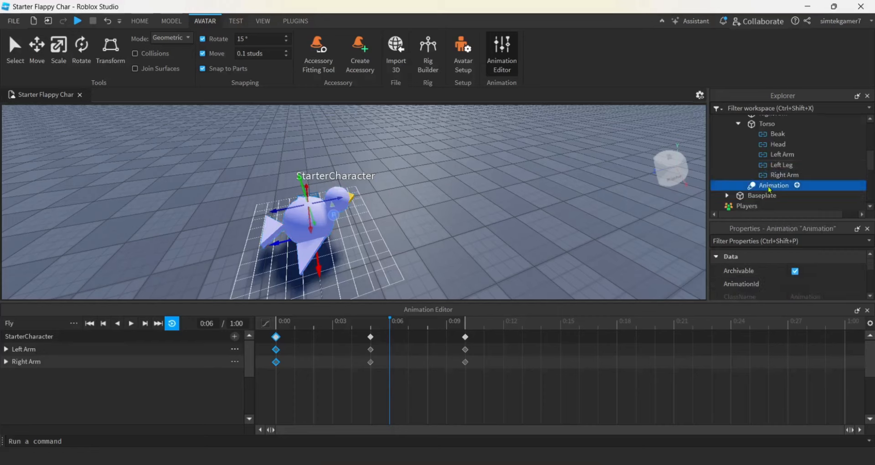
{"action": "left_click", "coordinate": [770, 190]}
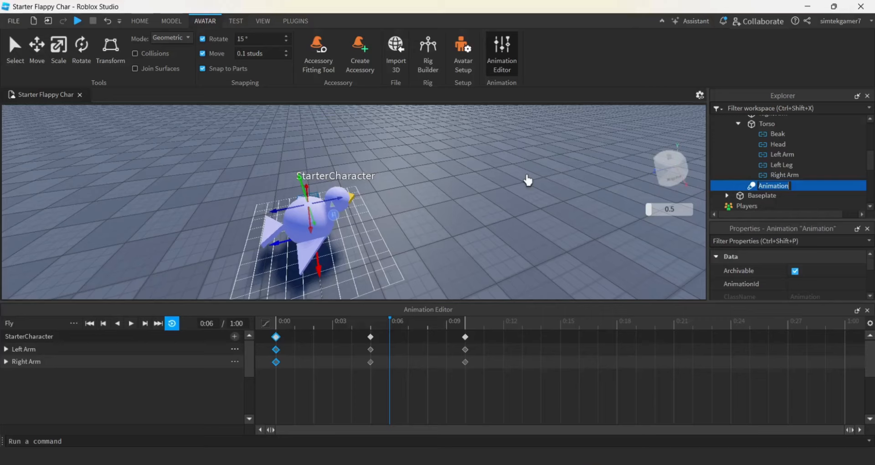
{"action": "type", "text": "Fly"}
{"action": "key", "text": "Return"}
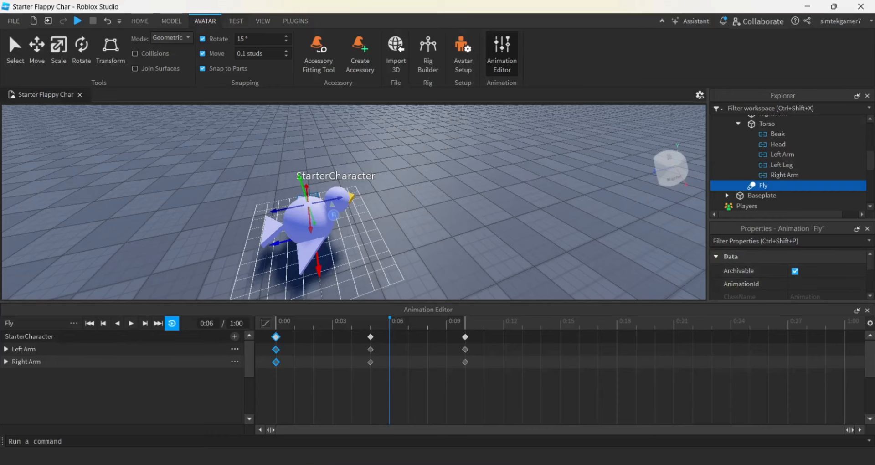
{"action": "left_click", "coordinate": [867, 311]}
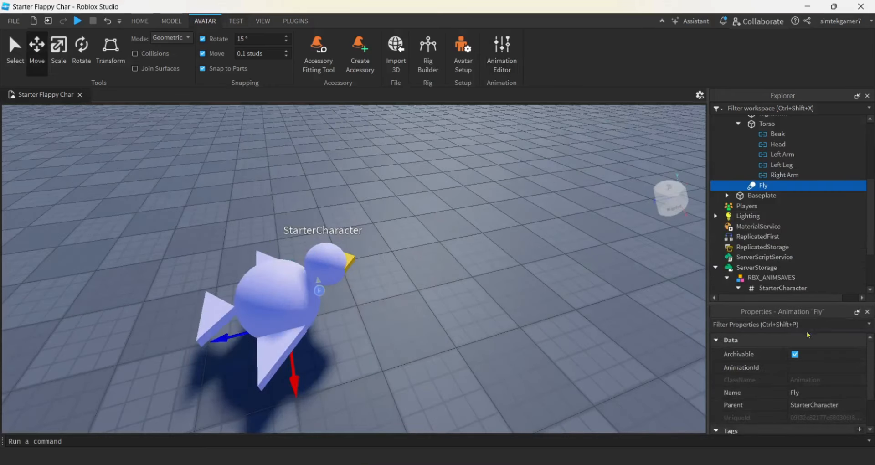
{"action": "left_click", "coordinate": [797, 367]}
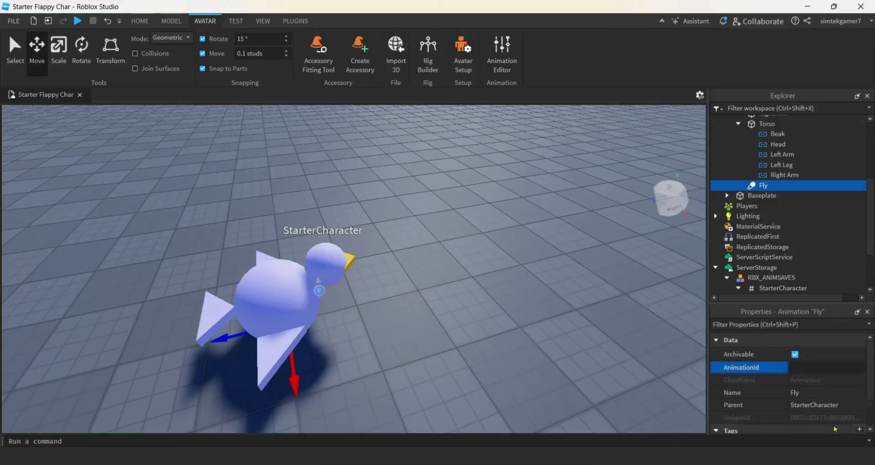
{"action": "key", "text": "ctrl+v"}
{"action": "key", "text": "Return"}
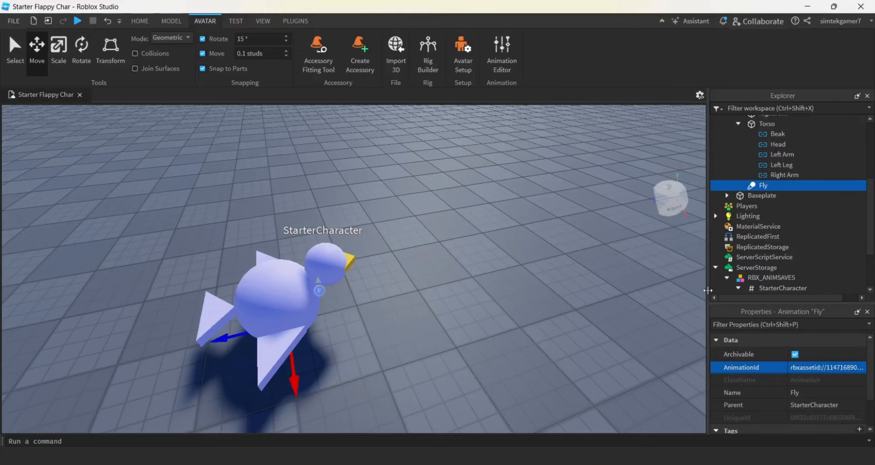
{"action": "left_click_drag", "start_coordinate": [708, 291], "coordinate": [667, 294]}
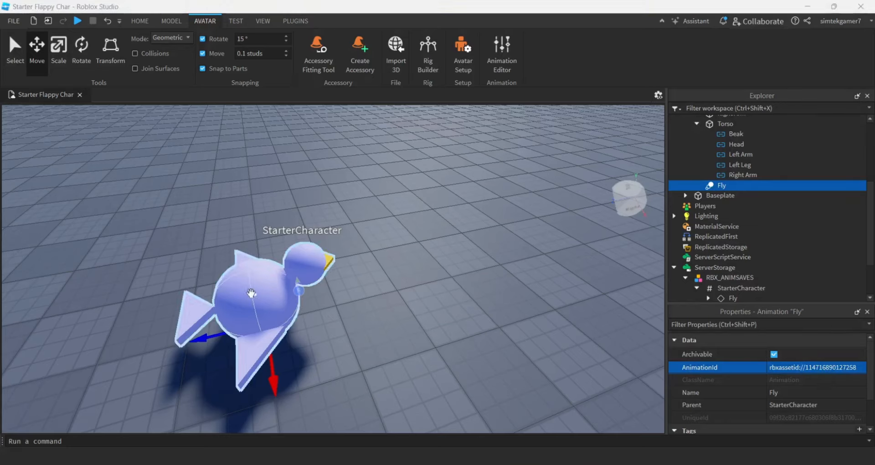
Collapse the StarterCharacter model and move it from Workspace into StarterPlayer
{"action": "scroll", "coordinate": [706, 168], "scroll_direction": "up", "scroll_amount": 4}
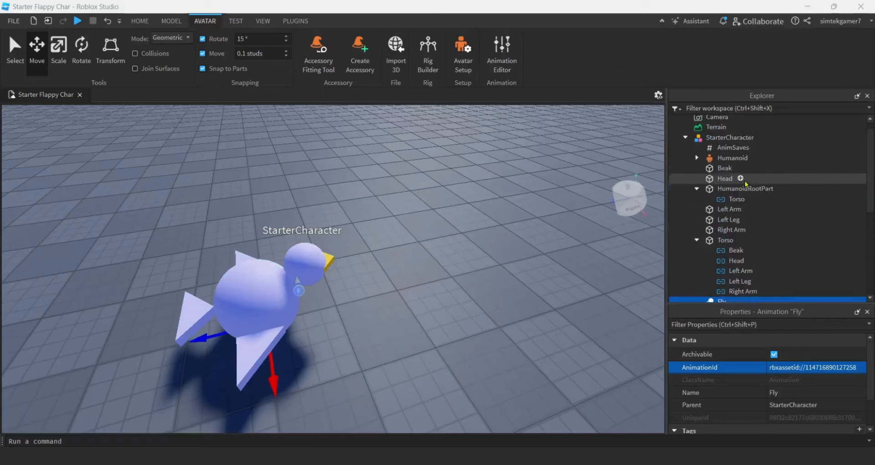
{"action": "left_click", "coordinate": [686, 151]}
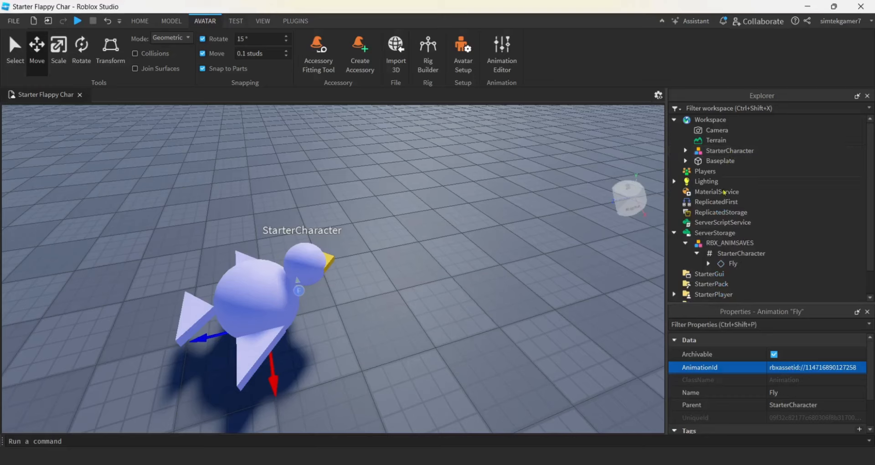
{"action": "scroll", "coordinate": [724, 272], "scroll_direction": "down", "scroll_amount": 1}
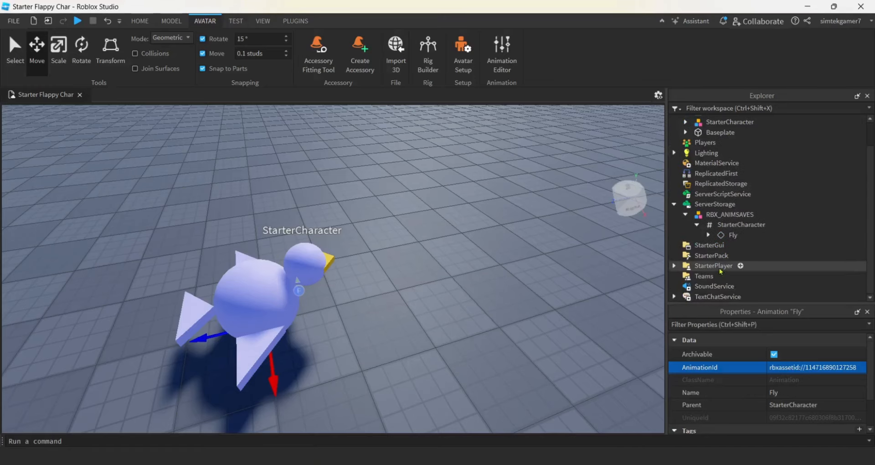
{"action": "left_click", "coordinate": [713, 123]}
{"action": "left_click_drag", "start_coordinate": [713, 128], "coordinate": [737, 267]}
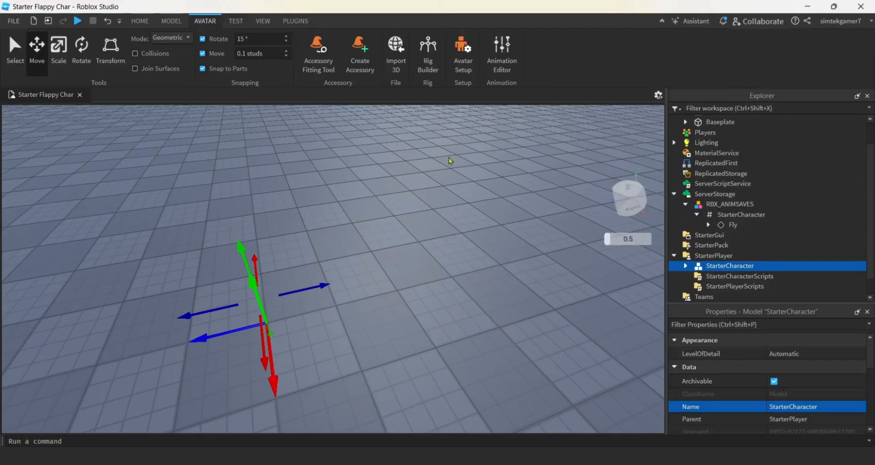
Start a playtest of the place and show the Output window
{"action": "left_click", "coordinate": [77, 22]}
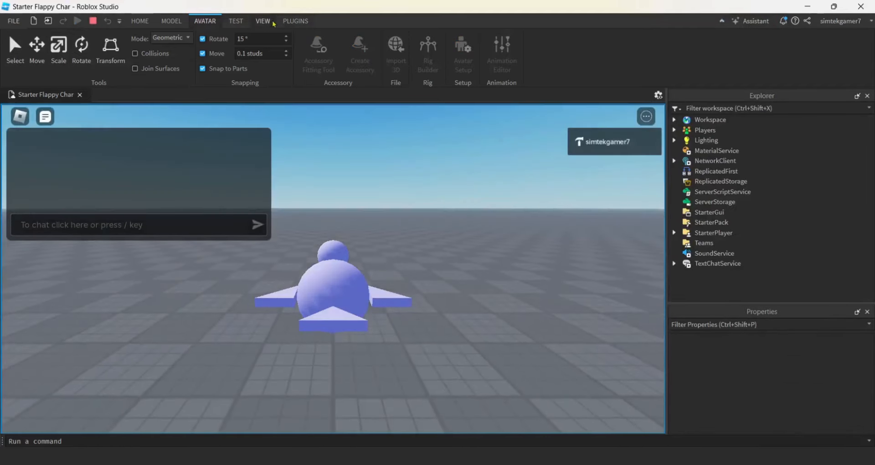
{"action": "left_click", "coordinate": [268, 25]}
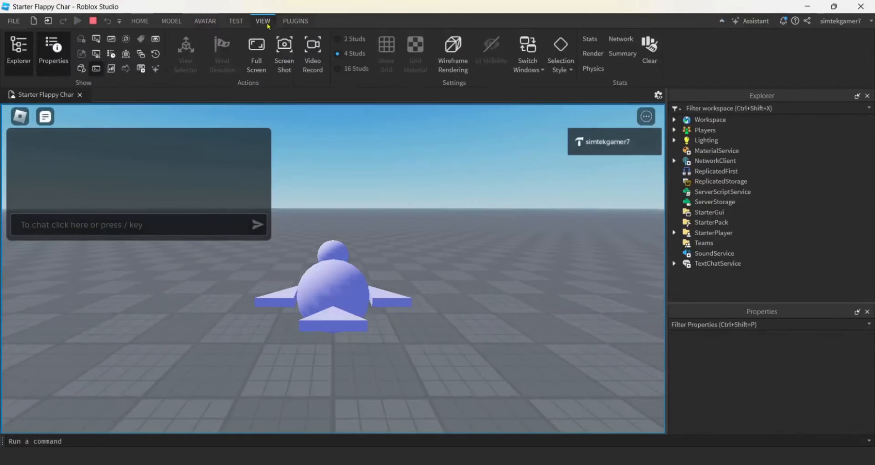
{"action": "left_click", "coordinate": [96, 41]}
Move the bird character around to check it from several sides, stop the playtest and close the Output window
{"action": "right_click_drag", "start_coordinate": [456, 246], "coordinate": [454, 246]}
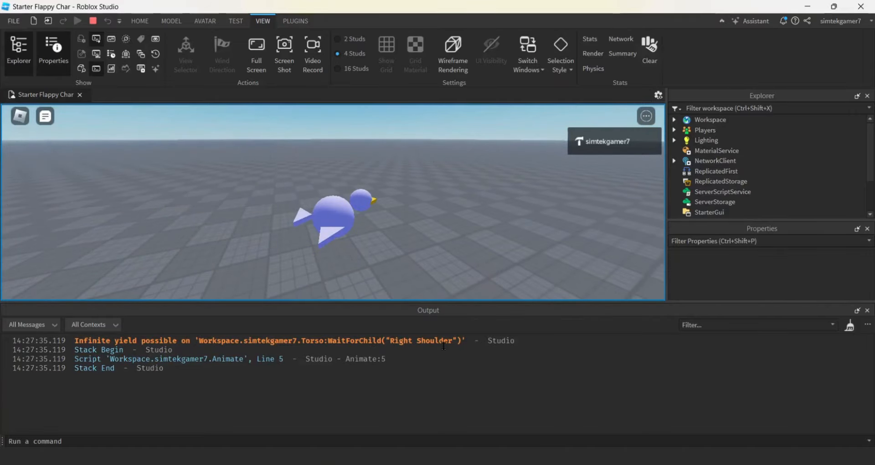
{"action": "right_click_drag", "start_coordinate": [432, 247], "coordinate": [436, 248]}
{"action": "key", "text": "a"}
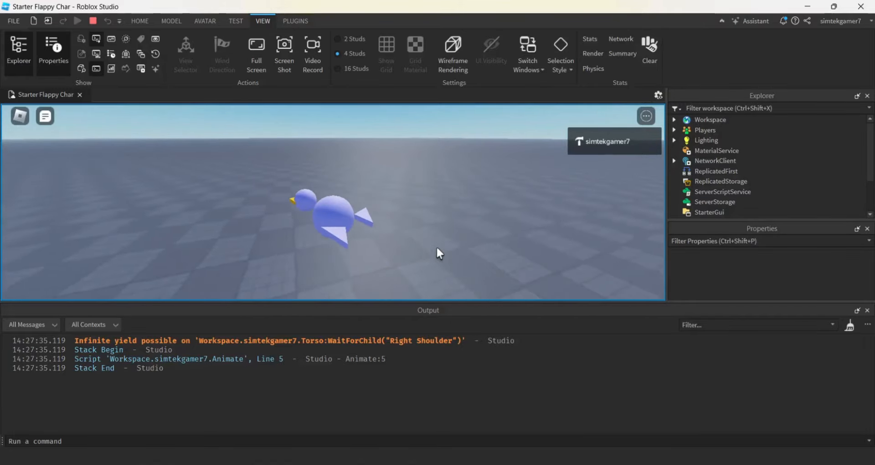
{"action": "key", "text": "d"}
{"action": "key", "text": "w"}
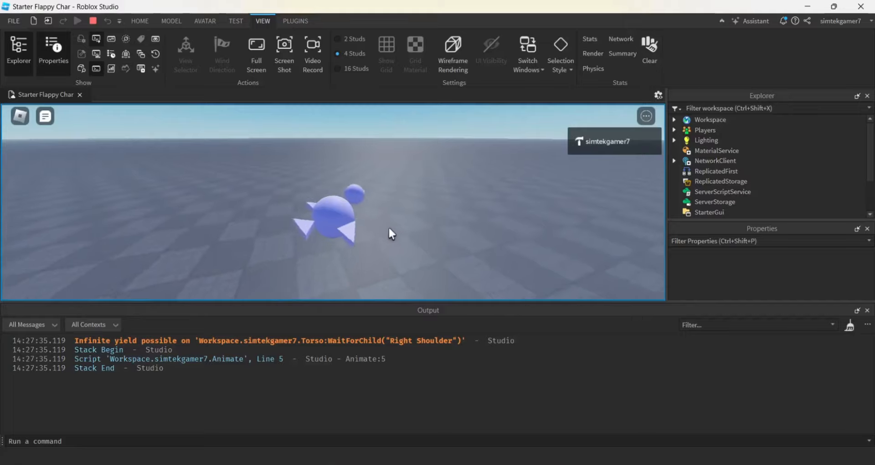
{"action": "left_click", "coordinate": [92, 21]}
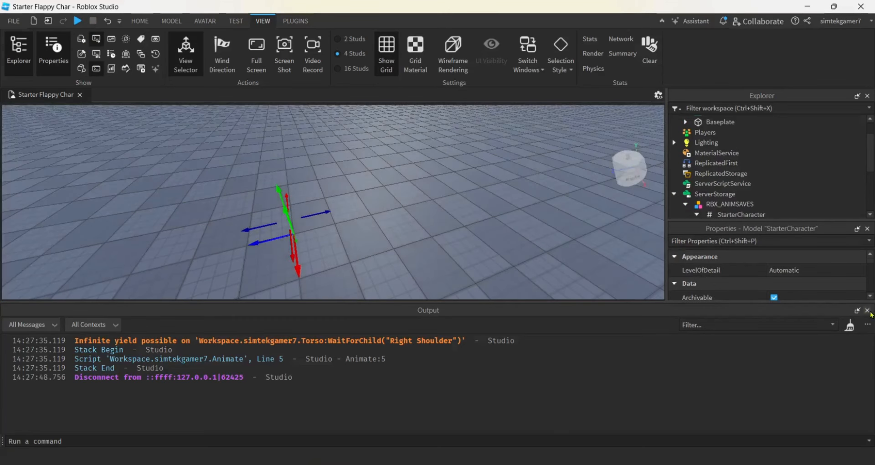
{"action": "left_click", "coordinate": [868, 312]}
Expand StarterCharacter under StarterPlayer to examine its parts and the Fly animation
{"action": "scroll", "coordinate": [725, 247], "scroll_direction": "down", "scroll_amount": 1}
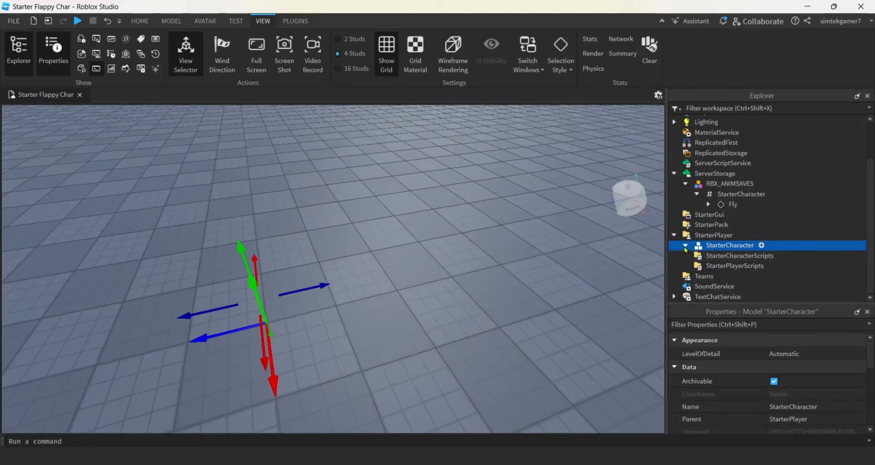
{"action": "left_click", "coordinate": [685, 246]}
{"action": "scroll", "coordinate": [702, 253], "scroll_direction": "down", "scroll_amount": 3}
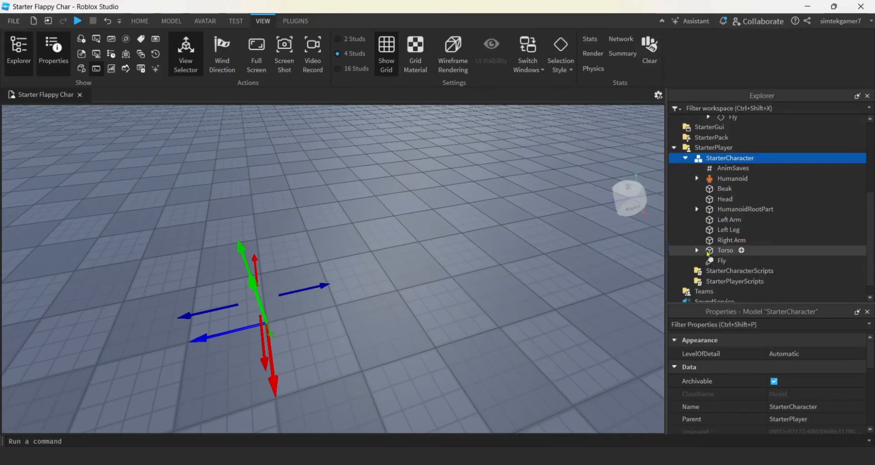
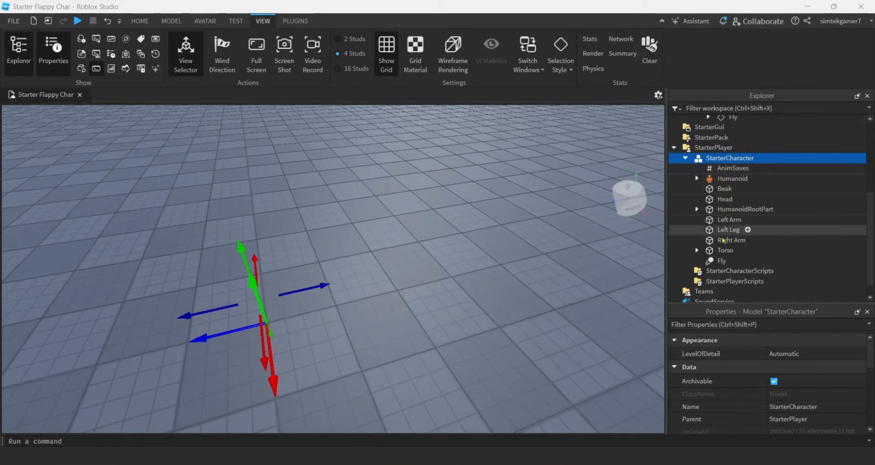
Add a LocalScript to StarterCharacterScripts
{"action": "left_click", "coordinate": [732, 272]}
{"action": "scroll", "coordinate": [734, 277], "scroll_direction": "down", "scroll_amount": 1}
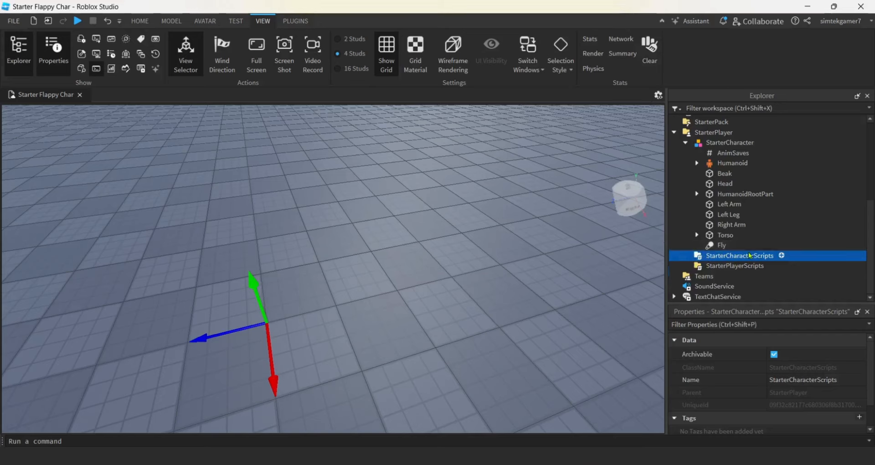
{"action": "left_click", "coordinate": [782, 256]}
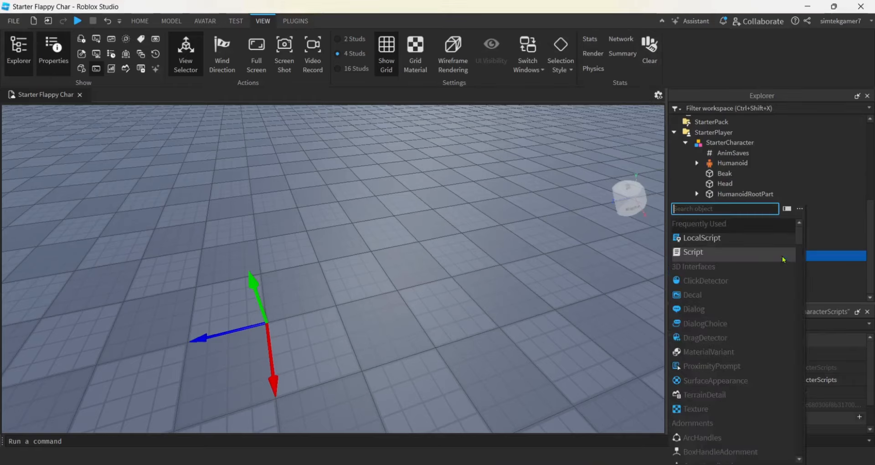
{"action": "left_click", "coordinate": [722, 238]}
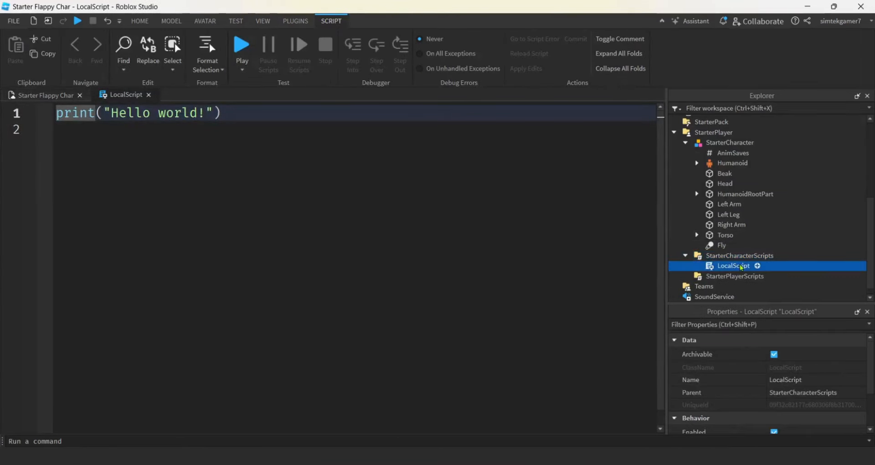
Rename the new LocalScript in StarterCharacterScripts to Animate
{"action": "key", "text": "F2"}
{"action": "type", "text": "Animate"}
{"action": "key", "text": "Return"}
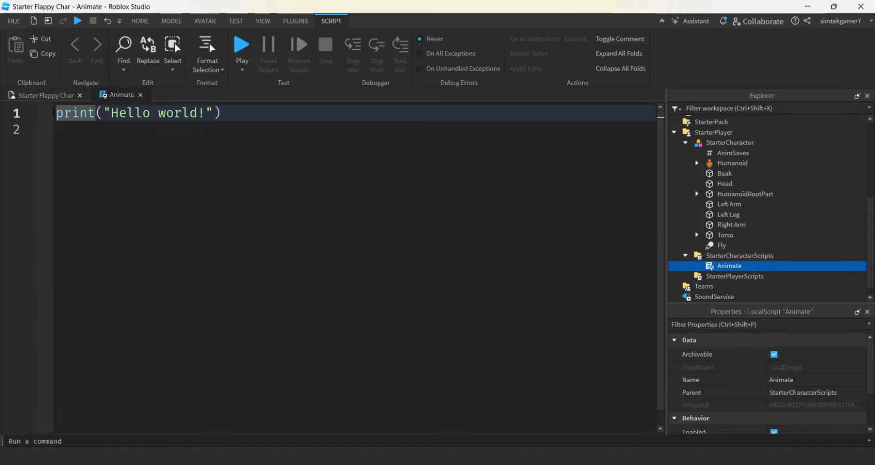
Replace the default print line in the Animate script with local char = script.Parent
{"action": "left_click_drag", "start_coordinate": [53, 111], "coordinate": [288, 134]}
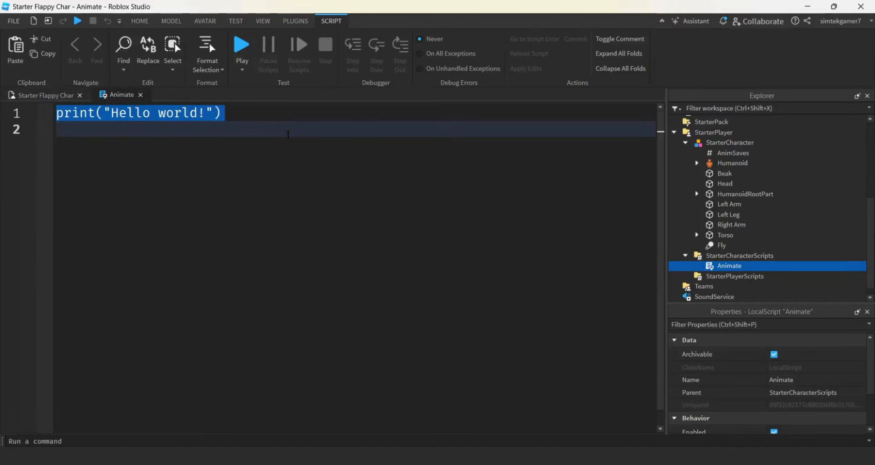
{"action": "key", "text": "BackSpace"}
{"action": "type", "text": "lo"}
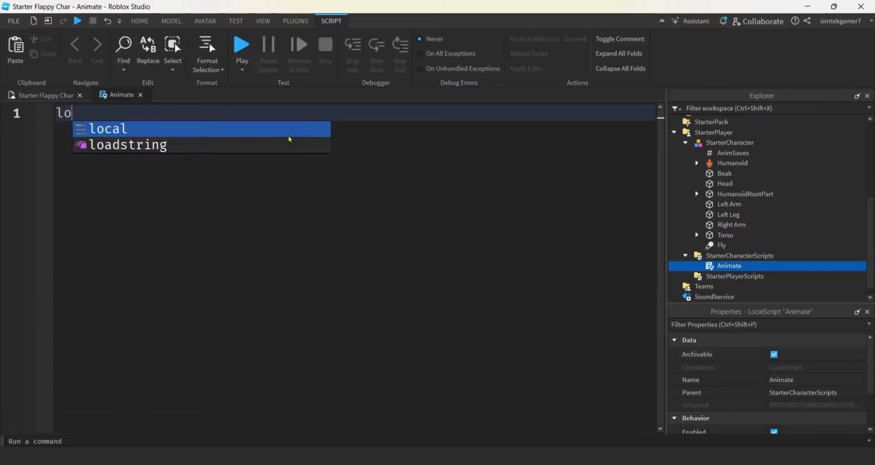
{"action": "type", "text": "cal char = "}
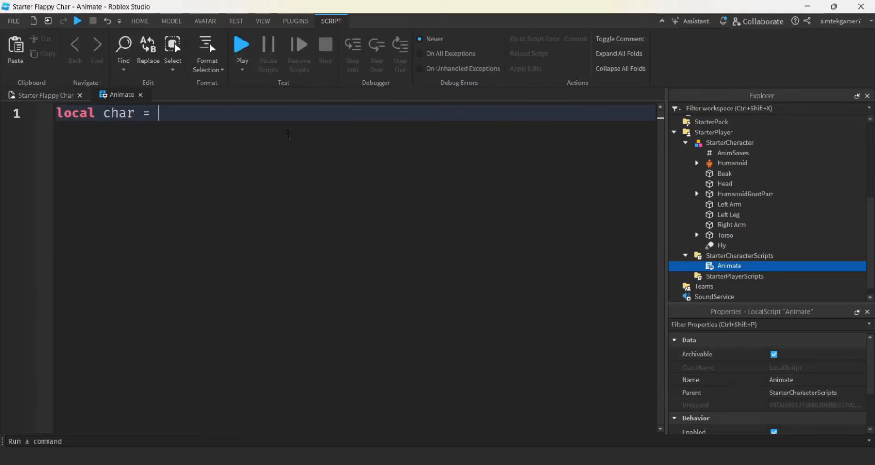
{"action": "type", "text": "script.P"}
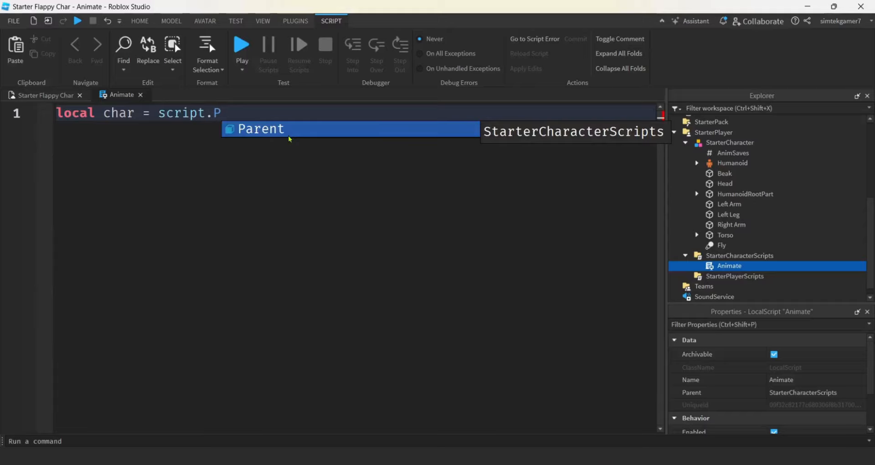
{"action": "key", "text": "Tab"}
{"action": "key", "text": "Return"}
Add a second line defining local hum = char:WaitForChild("Humanoid")
{"action": "type", "text": "local hum ="}
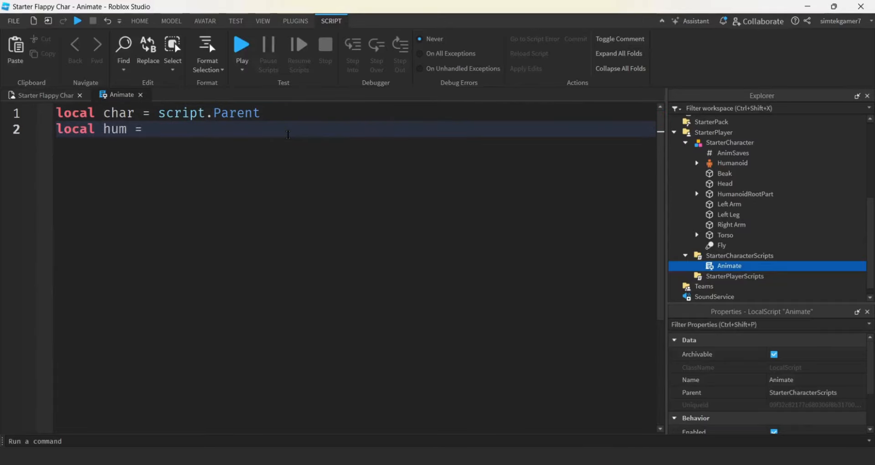
{"action": "type", "text": " char"}
{"action": "key", "text": "BackSpace"}
{"action": "key", "text": "BackSpace"}
{"action": "key", "text": "BackSpace"}
{"action": "key", "text": "BackSpace"}
{"action": "type", "text": "char:"}
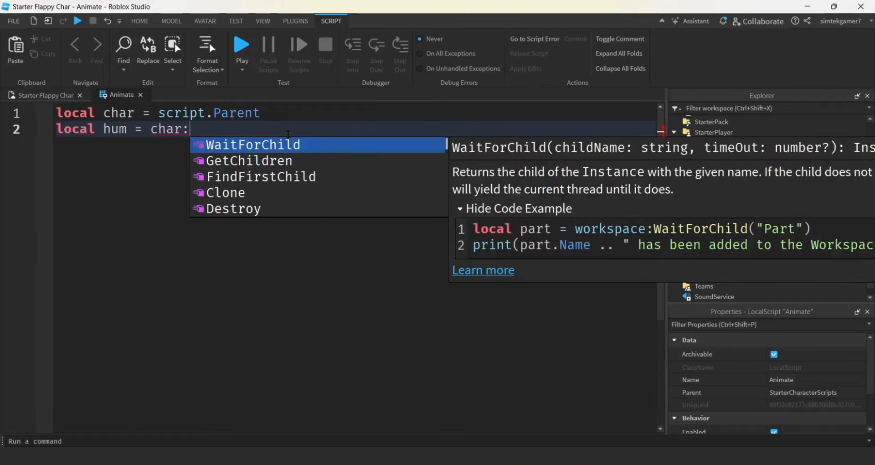
{"action": "key", "text": "Tab"}
{"action": "type", "text": "\"Humanoid"}
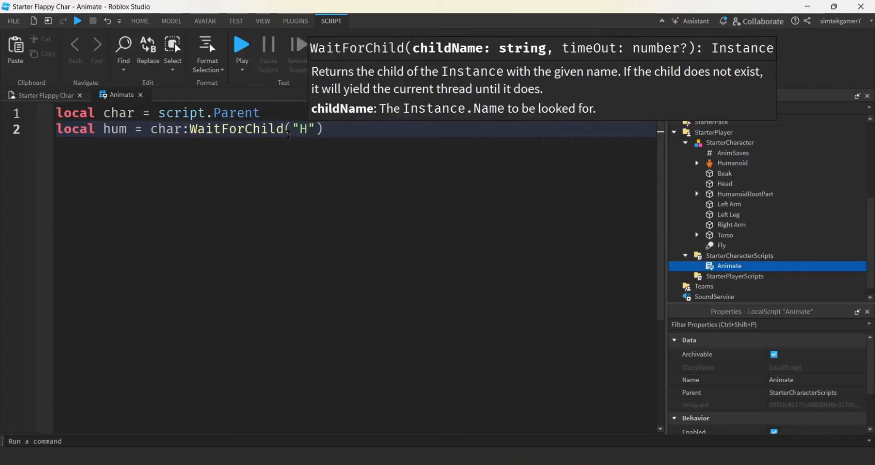
{"action": "key", "text": "End"}
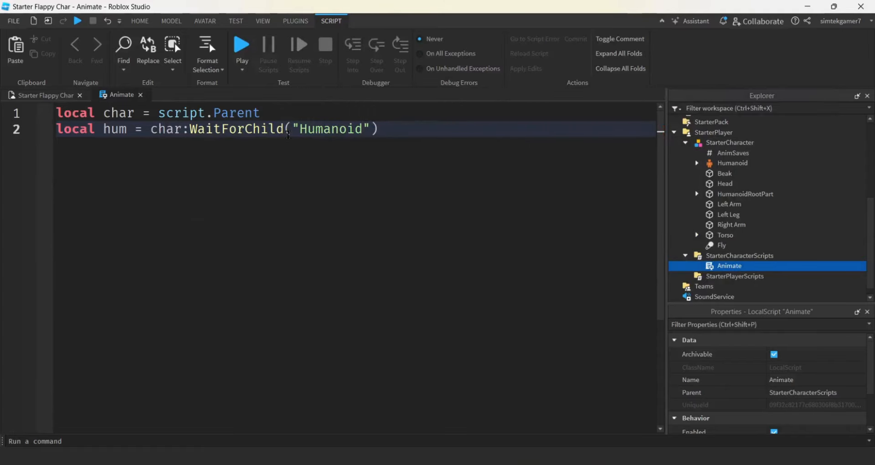
{"action": "key", "text": "Return"}
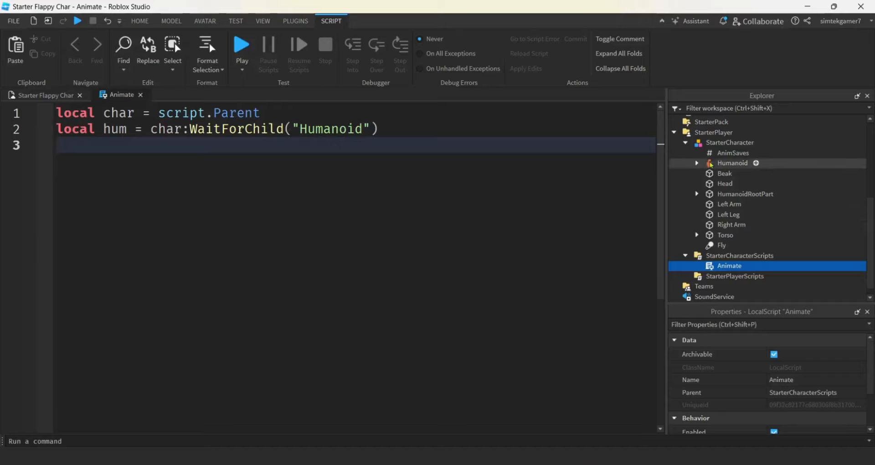
Move the Fly animation from StarterCharacter into the Animate script and define local flyAnim = script:WaitForChild("Fly") on line 3
{"action": "left_click_drag", "start_coordinate": [722, 246], "coordinate": [732, 268]}
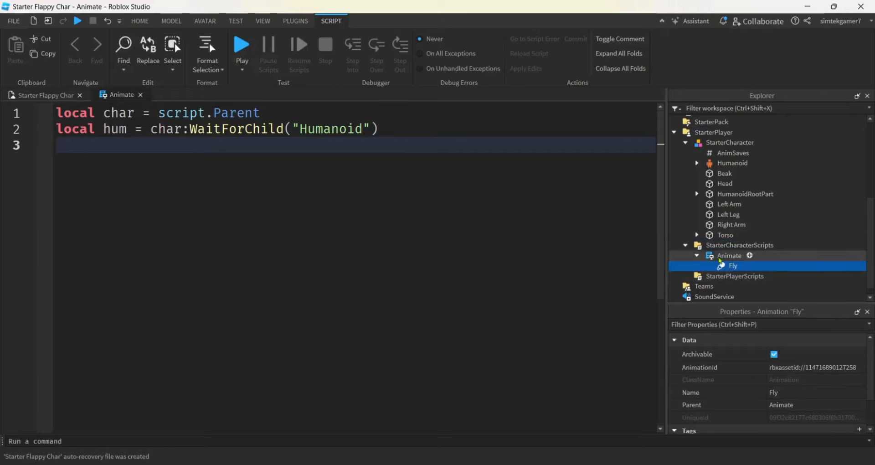
{"action": "left_click", "coordinate": [261, 179]}
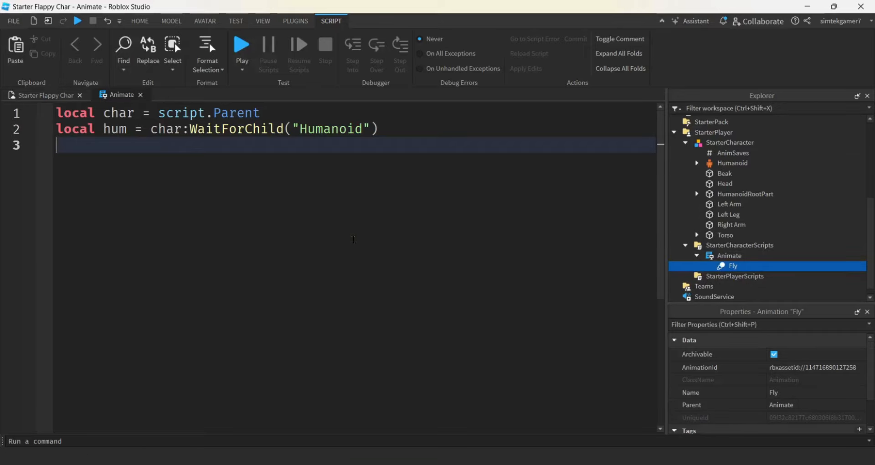
{"action": "type", "text": "local "}
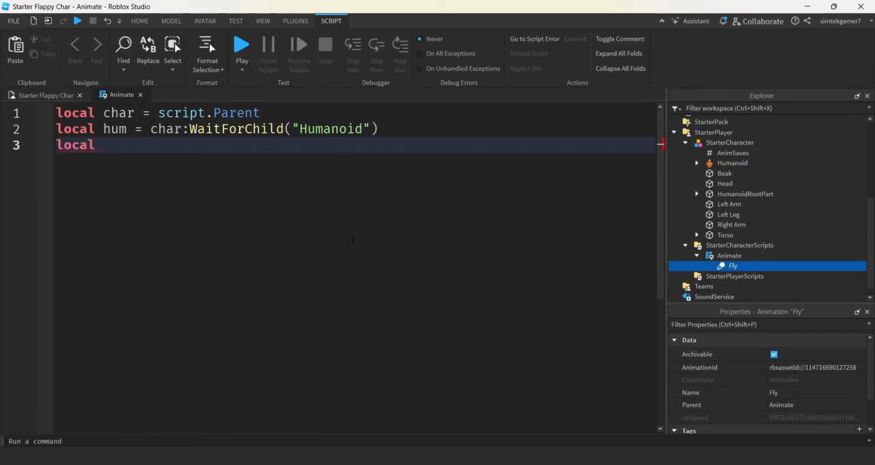
{"action": "type", "text": "flyAnim = "}
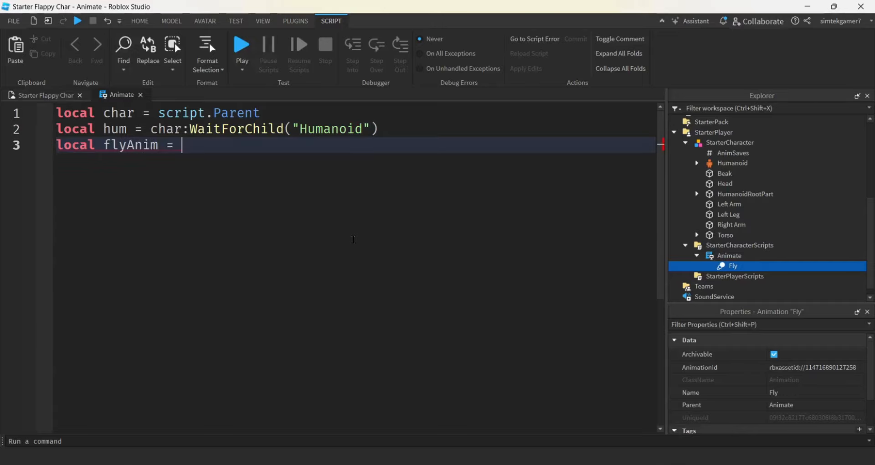
{"action": "type", "text": "script:"}
{"action": "key", "text": "Tab"}
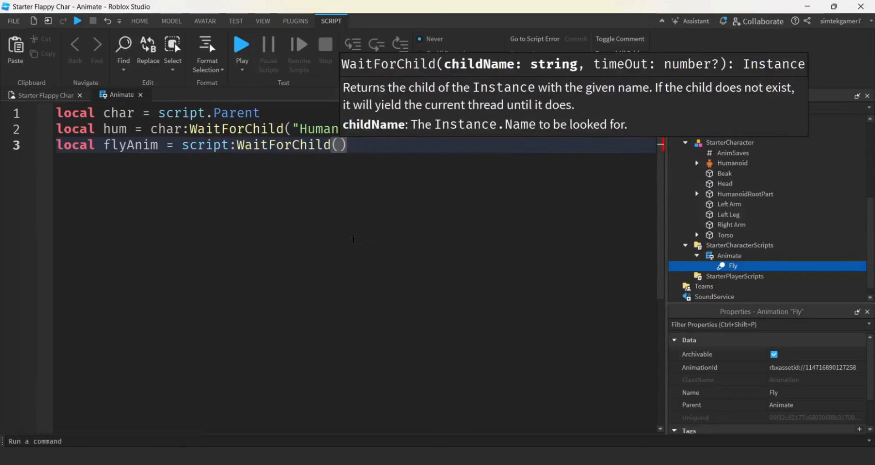
{"action": "type", "text": "\"F"}
{"action": "key", "text": "Tab"}
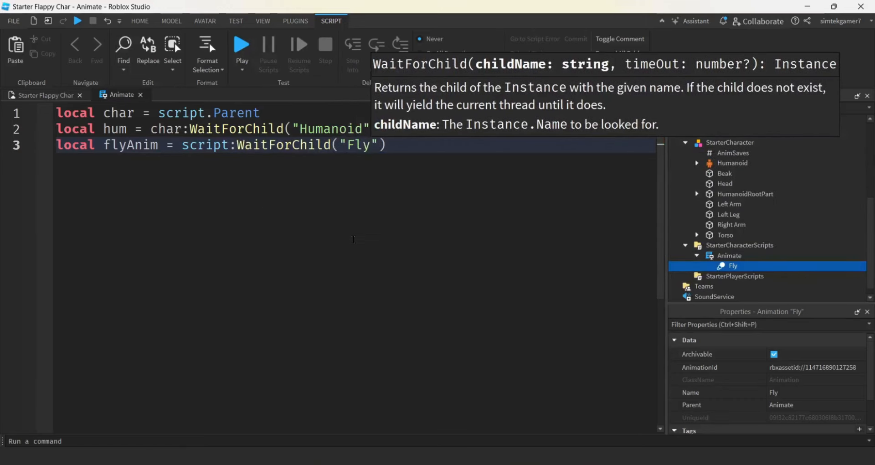
{"action": "key", "text": "End"}
{"action": "key", "text": "Return"}
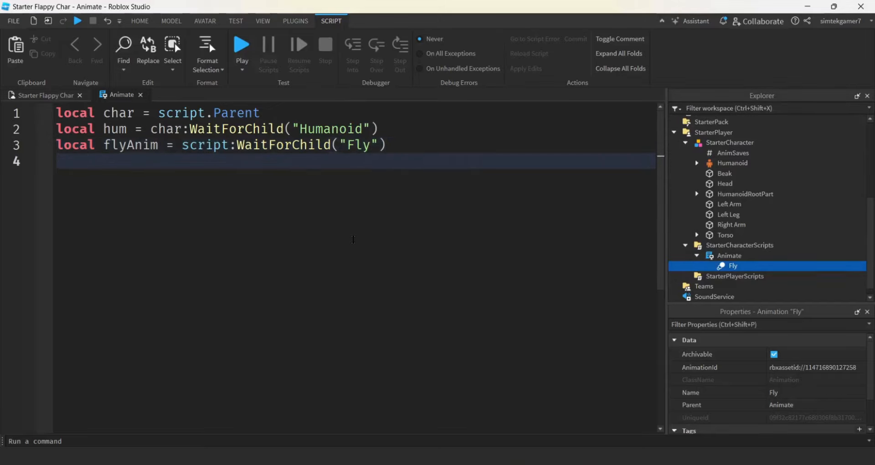
Load the animation on line 4 with local flyAnimTrack = hum.Animator:LoadAnimation(flyAnim)
{"action": "type", "text": "l"}
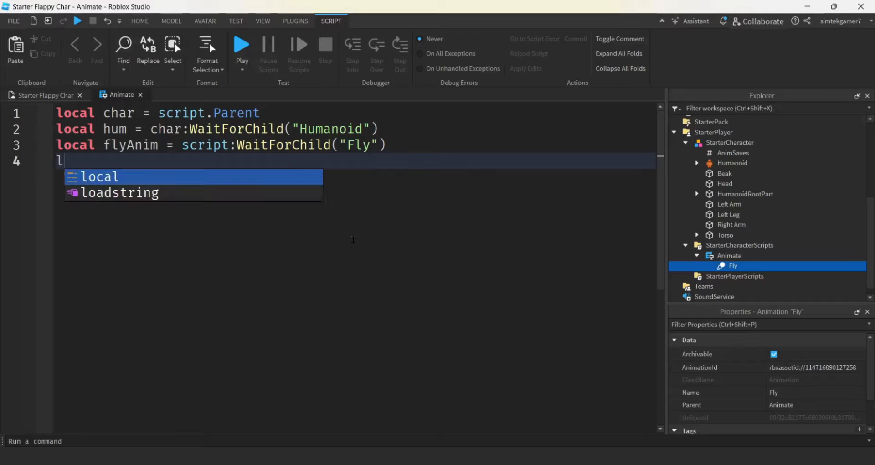
{"action": "type", "text": "ocal flyAnim"}
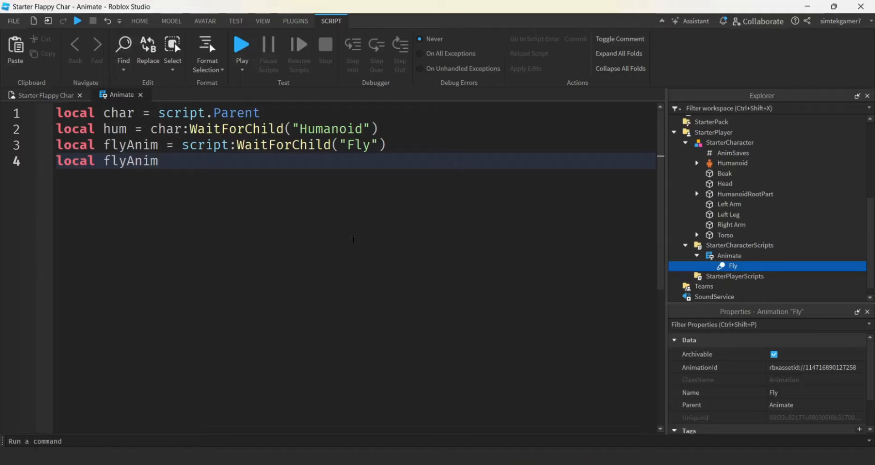
{"action": "type", "text": "Track = "}
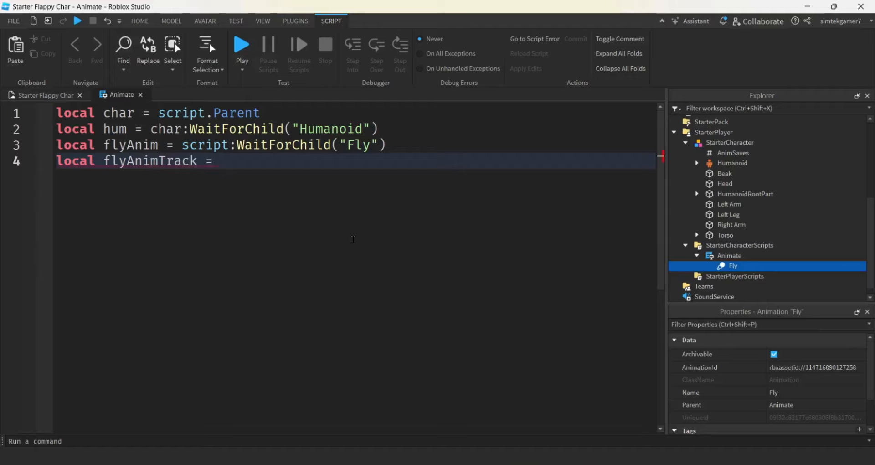
{"action": "type", "text": "hum."}
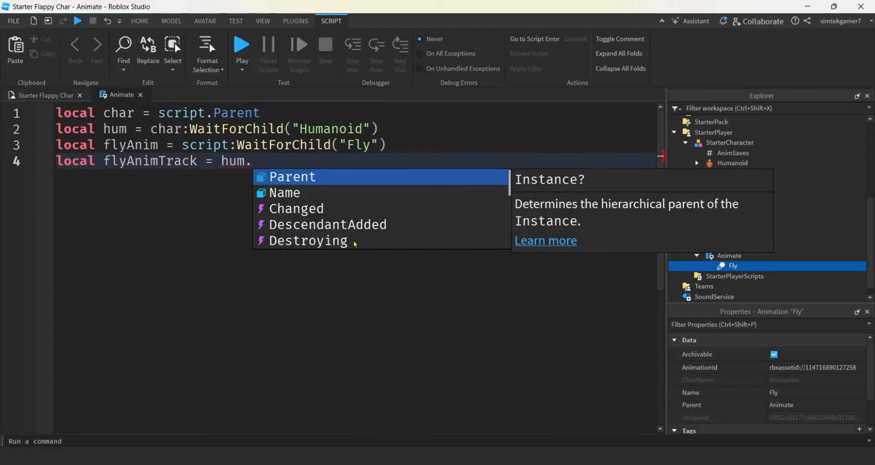
{"action": "type", "text": "Anim"}
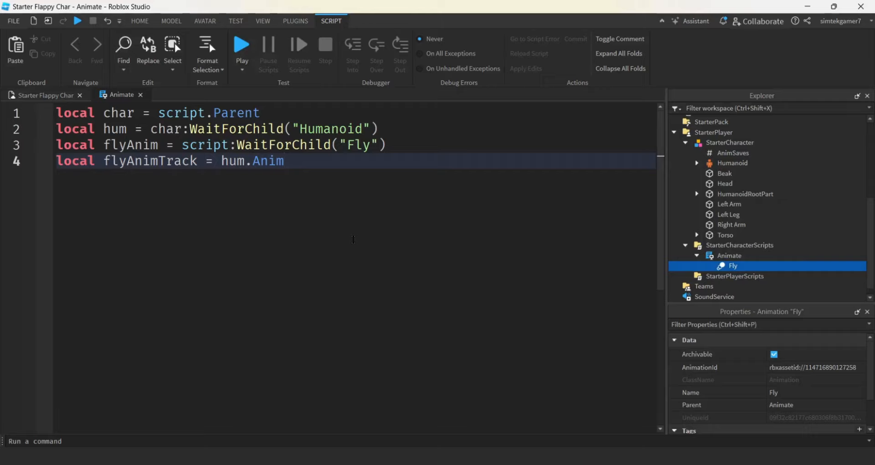
{"action": "type", "text": "ator:Load"}
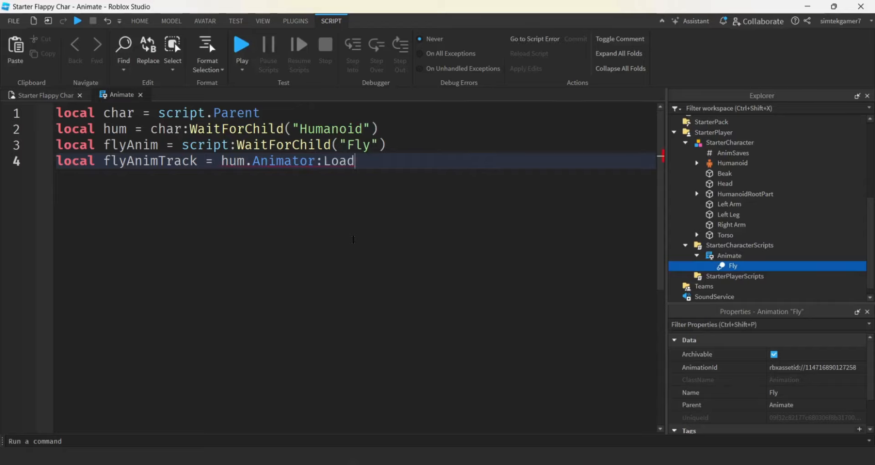
{"action": "type", "text": "Animation("}
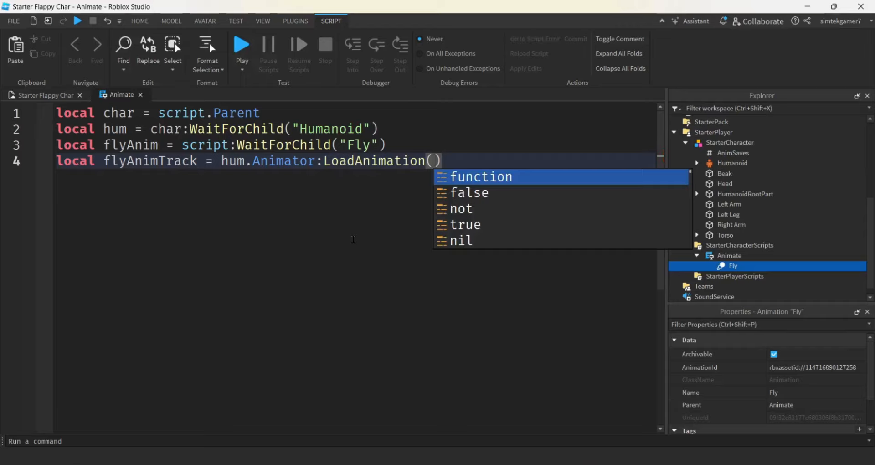
{"action": "type", "text": "flyAnim"}
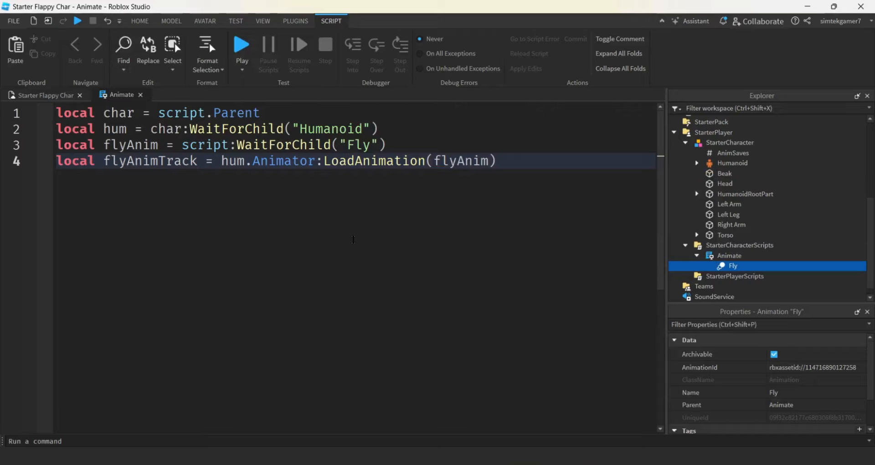
{"action": "key", "text": "Return"}
{"action": "key", "text": "Return"}
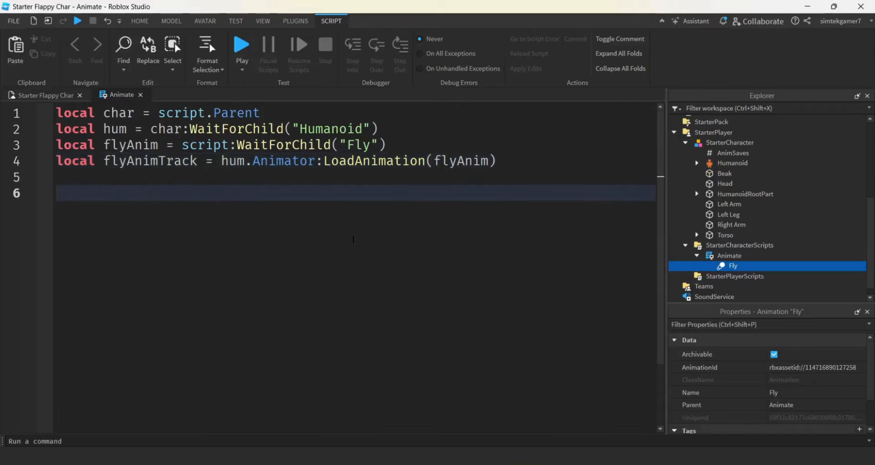
Add flyAnimTrack:Play() on line 6 so the script plays the loaded animation
{"action": "type", "text": "fl"}
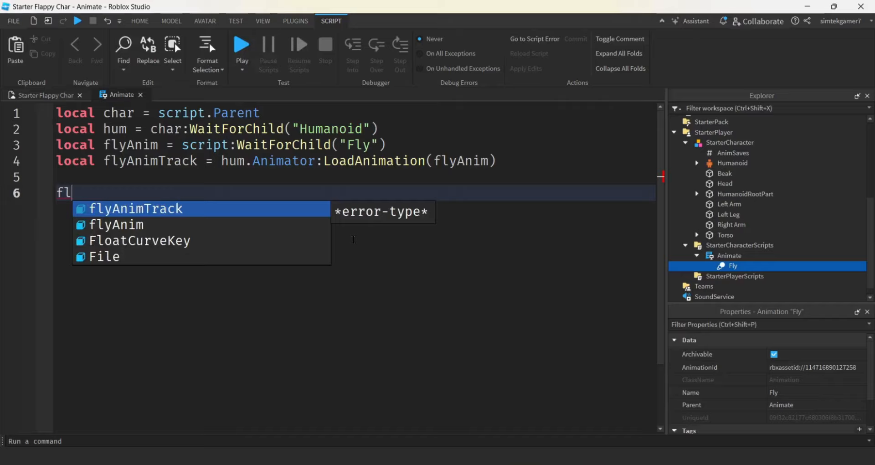
{"action": "key", "text": "Tab"}
{"action": "type", "text": ":Play()"}
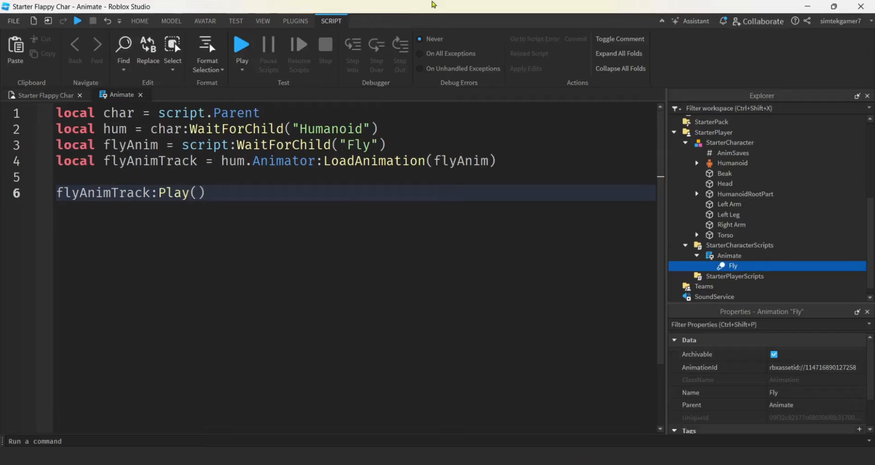
Playtest the place with the Output window shown, moving the bird in several directions to check its wing animation
{"action": "left_click", "coordinate": [242, 46]}
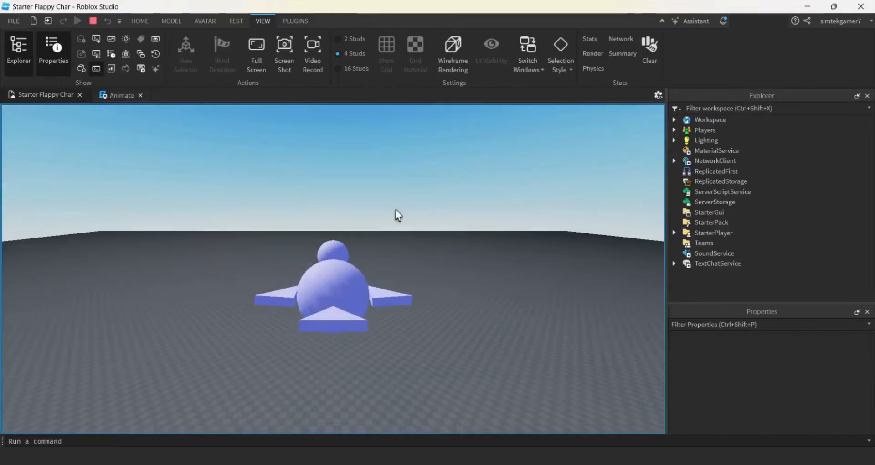
{"action": "left_click", "coordinate": [111, 39]}
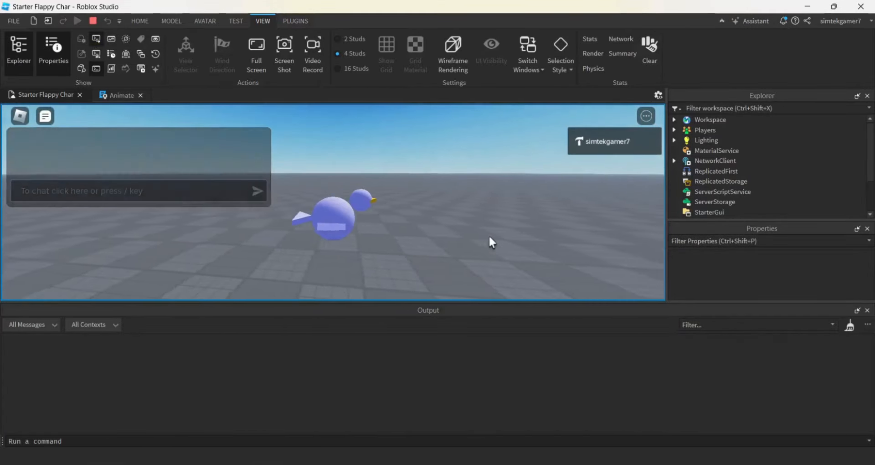
{"action": "key", "text": "d"}
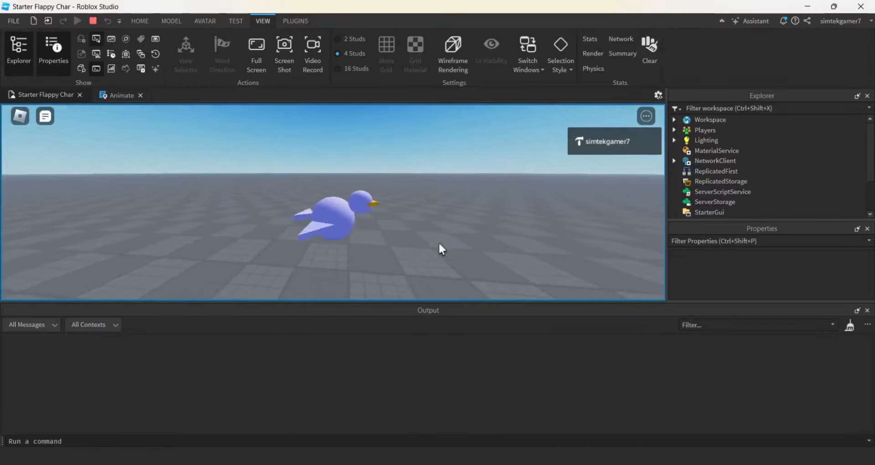
{"action": "key", "text": "s"}
{"action": "key", "text": "a"}
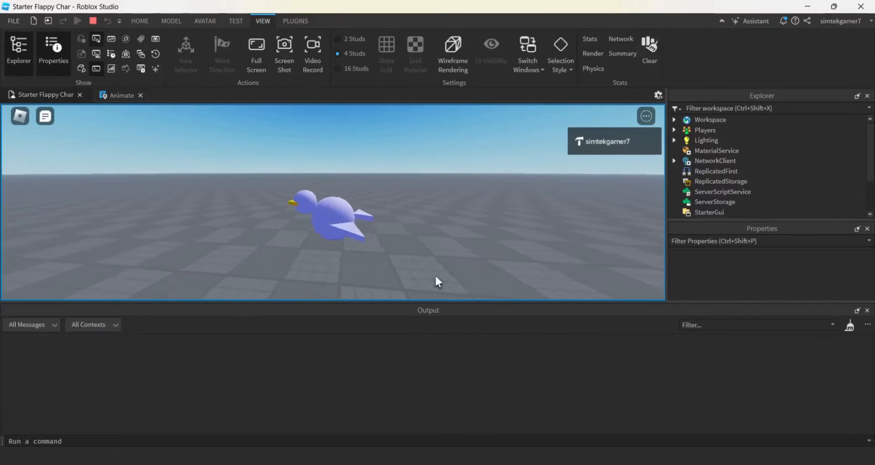
Expand the player's character in Workspace down to the Animate script and inspect the properties of its Fly animation
{"action": "left_click", "coordinate": [674, 119]}
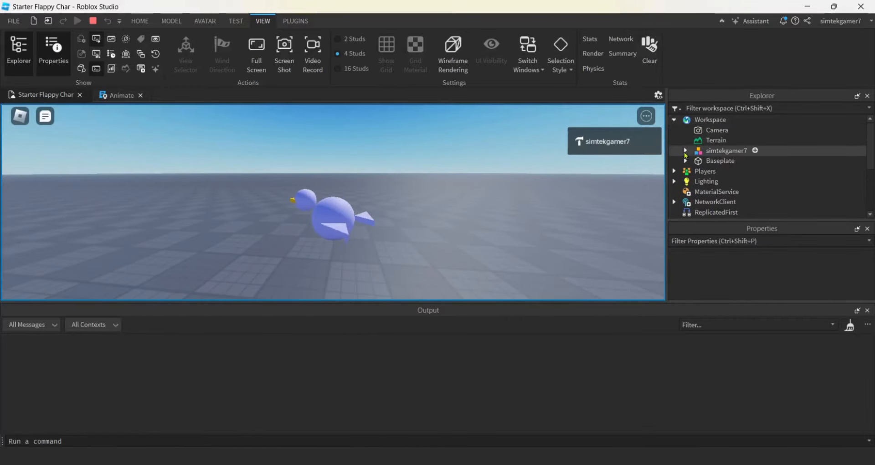
{"action": "left_click", "coordinate": [685, 151]}
{"action": "scroll", "coordinate": [720, 169], "scroll_direction": "down", "scroll_amount": 1}
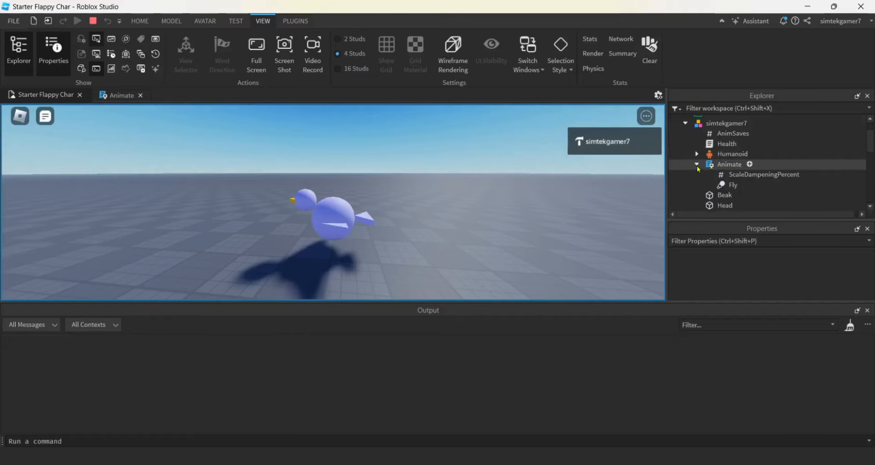
{"action": "left_click", "coordinate": [730, 185]}
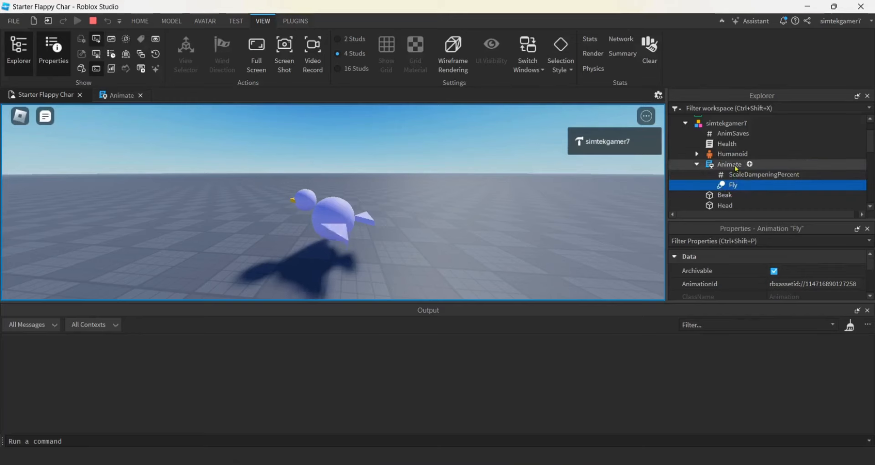
View the running Animate script's code, stop the playtest and close the Output window
{"action": "double_click", "coordinate": [735, 166]}
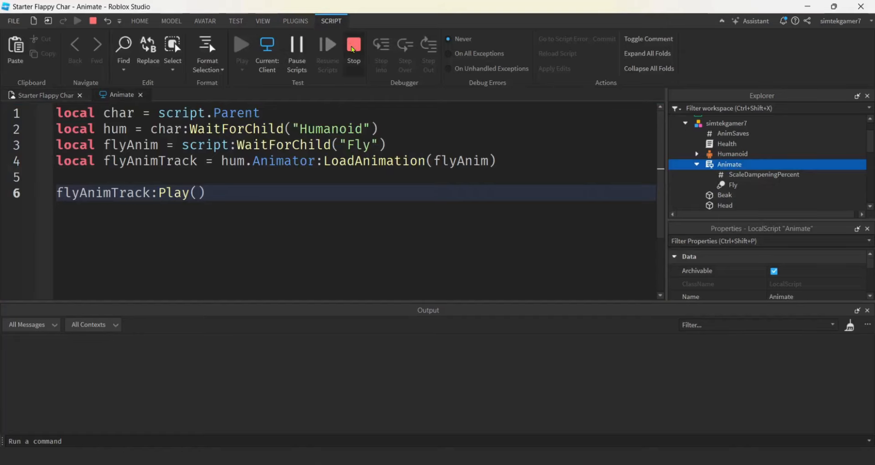
{"action": "left_click", "coordinate": [352, 46]}
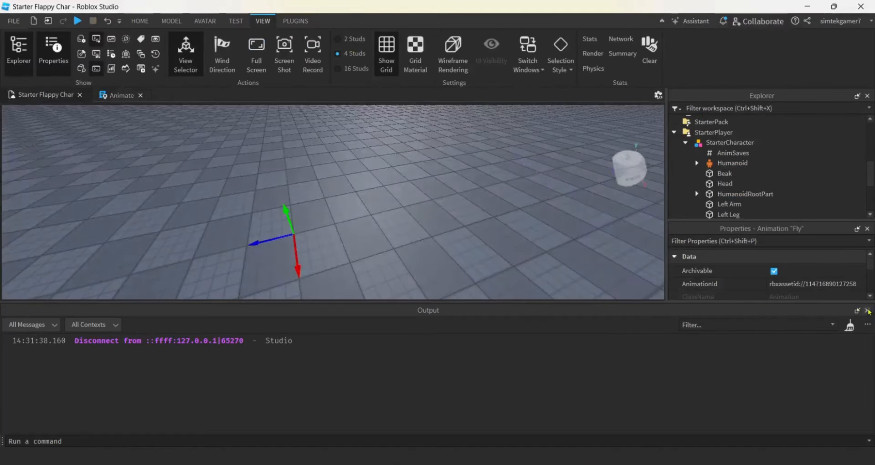
{"action": "left_click", "coordinate": [867, 310]}
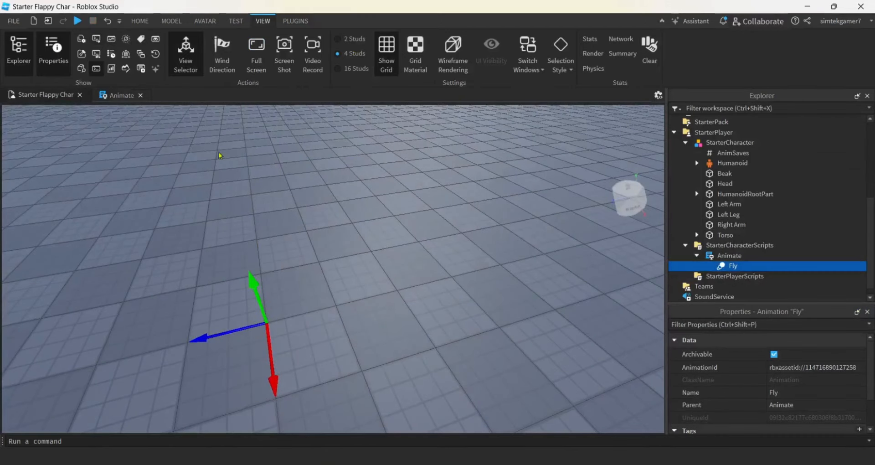
In the Animate script, add local hrp = char:WaitForChild("HumanoidRootPart") on line 5, below the flyAnimTrack variable
{"action": "left_click", "coordinate": [120, 97]}
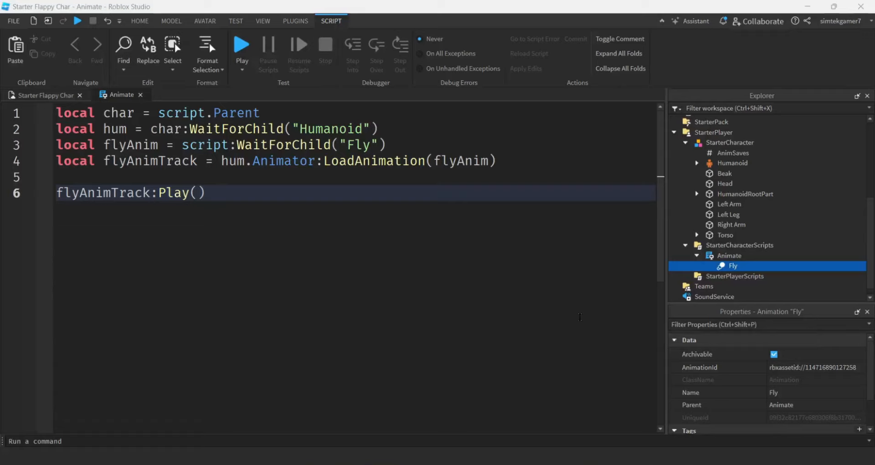
{"action": "left_click", "coordinate": [505, 159]}
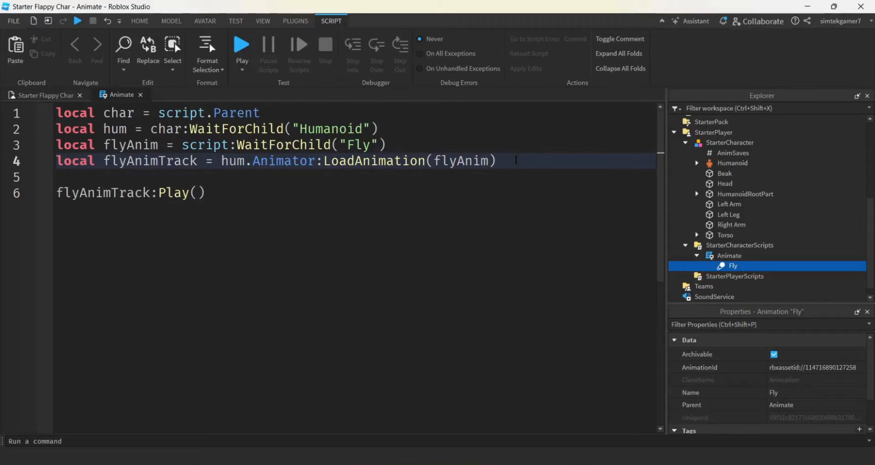
{"action": "key", "text": "Return"}
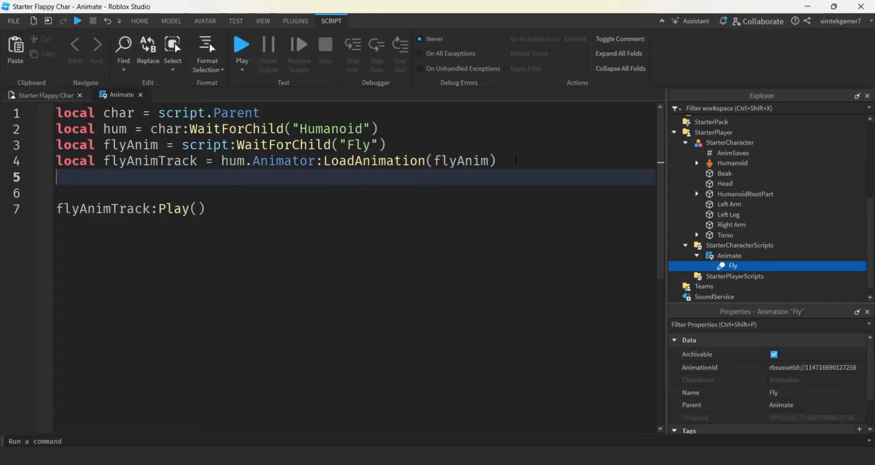
{"action": "type", "text": "local"}
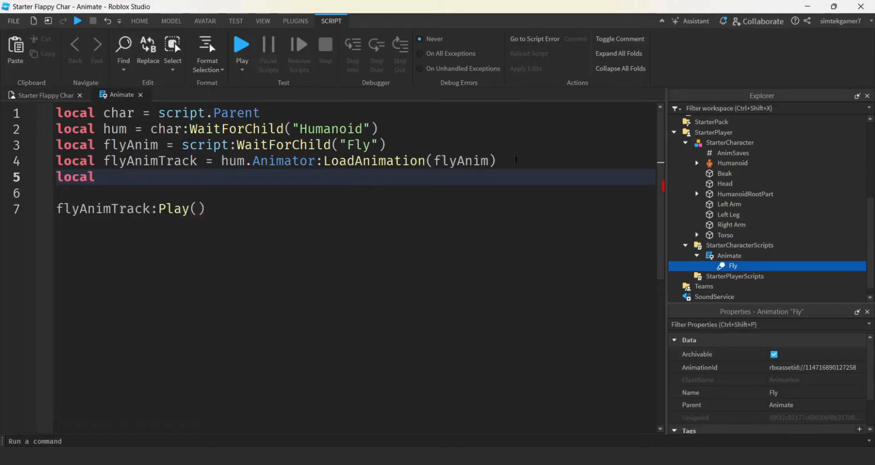
{"action": "type", "text": " hrp = "}
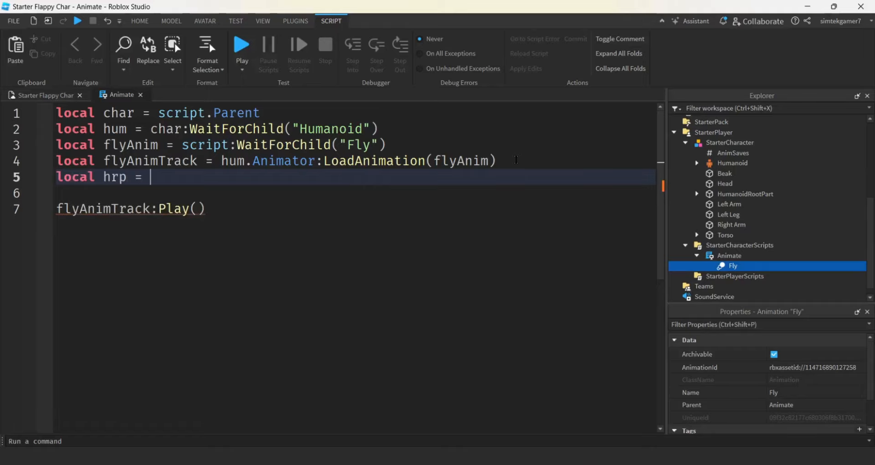
{"action": "type", "text": "char"}
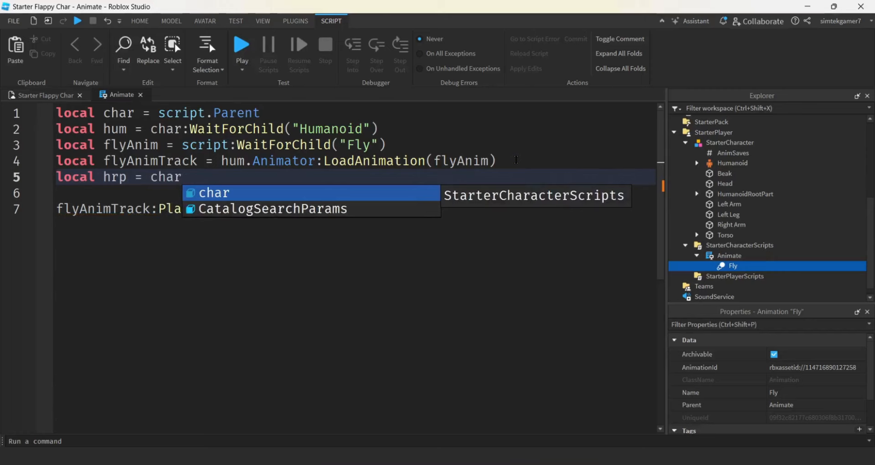
{"action": "type", "text": ":W"}
{"action": "key", "text": "Tab"}
{"action": "type", "text": "\"H"}
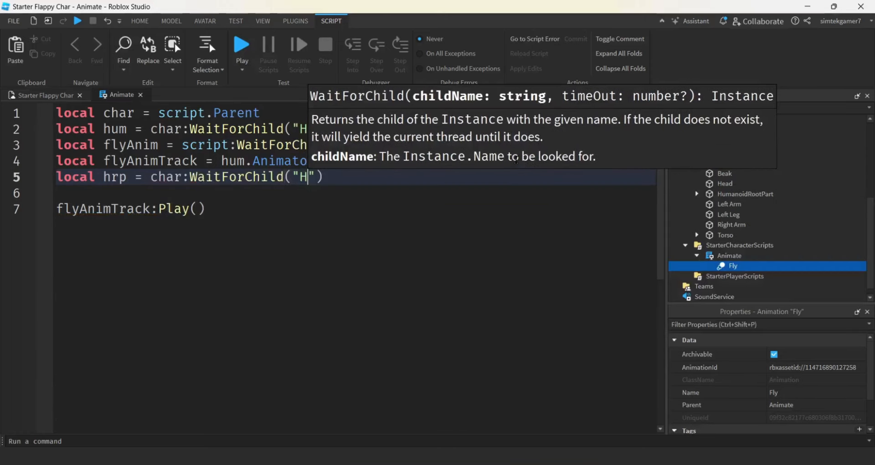
{"action": "type", "text": "umanoid"}
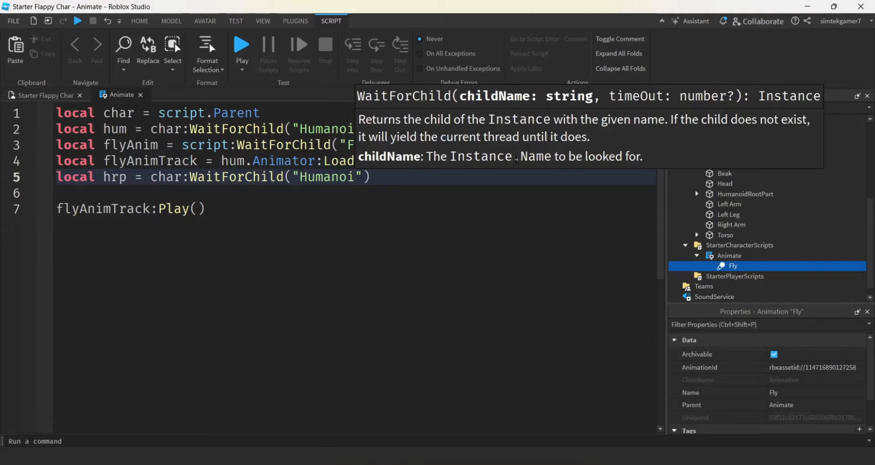
{"action": "type", "text": "RootPar"}
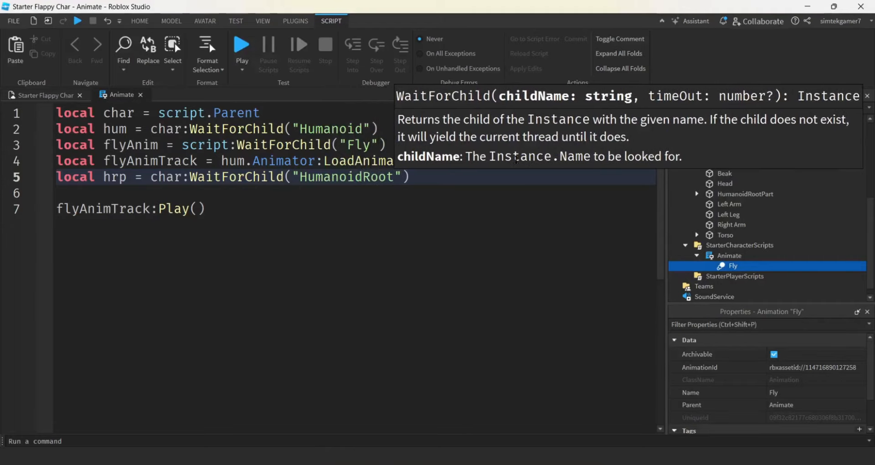
{"action": "type", "text": "t"}
{"action": "key", "text": "End"}
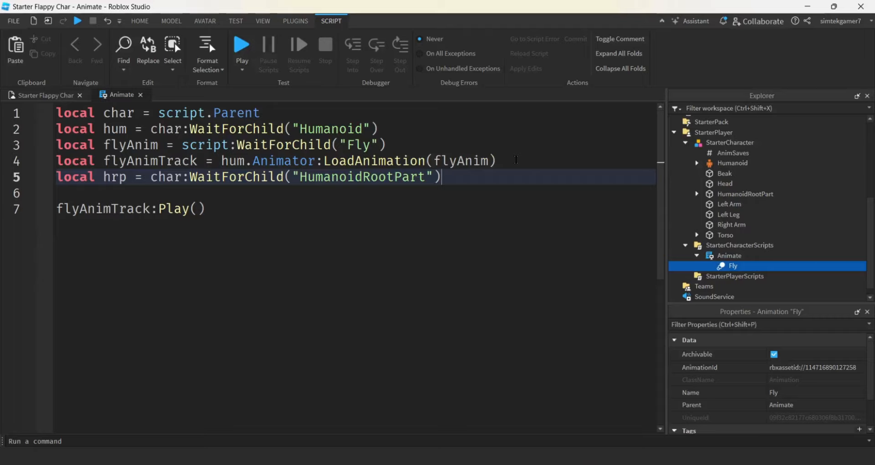
Mute the running sound by adding hrp:WaitForChild("Running").Volume = 0 on line 6
{"action": "key", "text": "Return"}
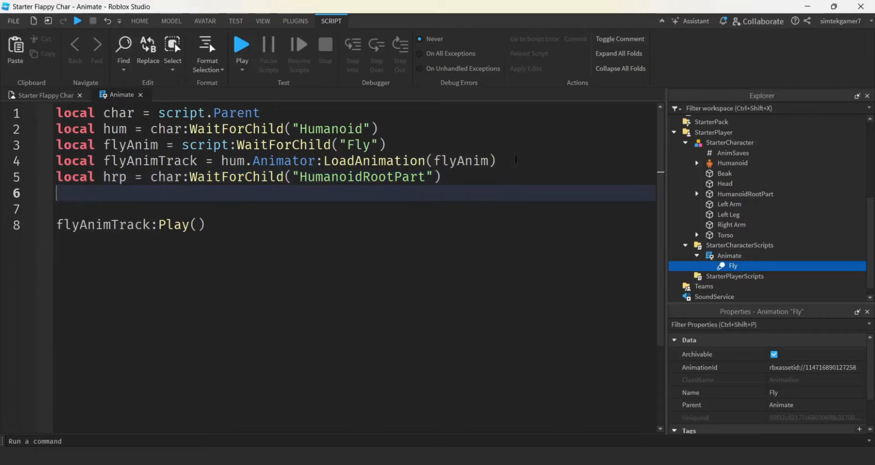
{"action": "type", "text": "hrp:W"}
{"action": "key", "text": "Tab"}
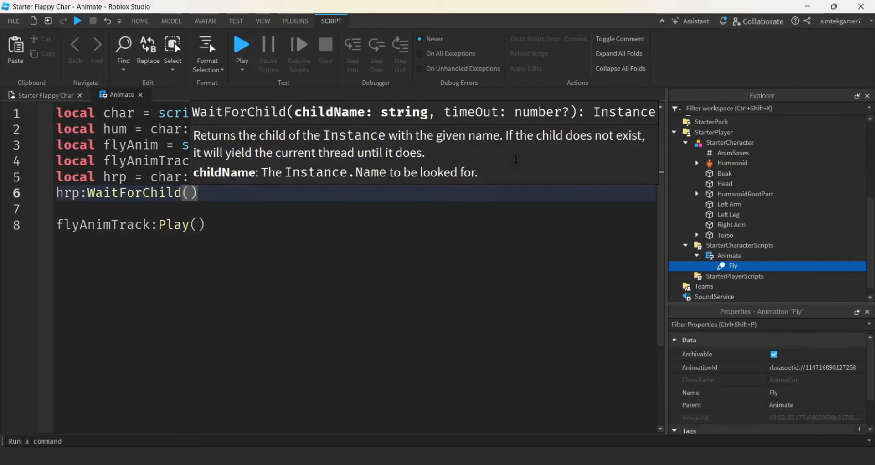
{"action": "type", "text": "\"Running"}
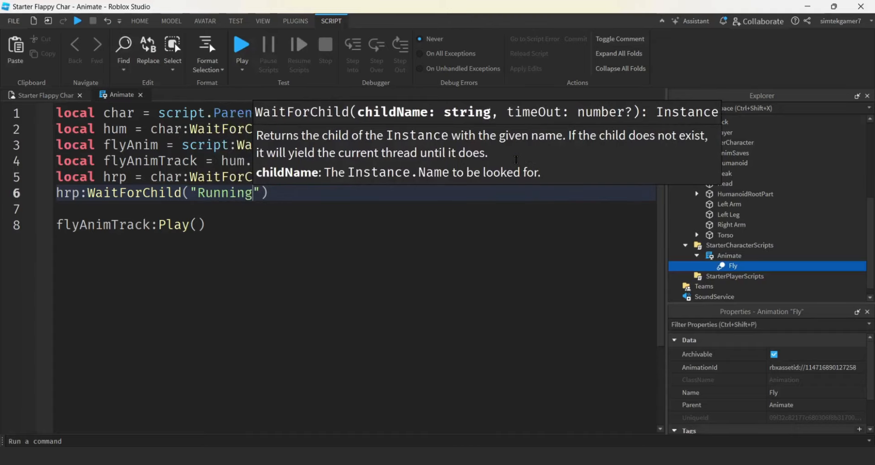
{"action": "key", "text": "Right"}
{"action": "key", "text": "Right"}
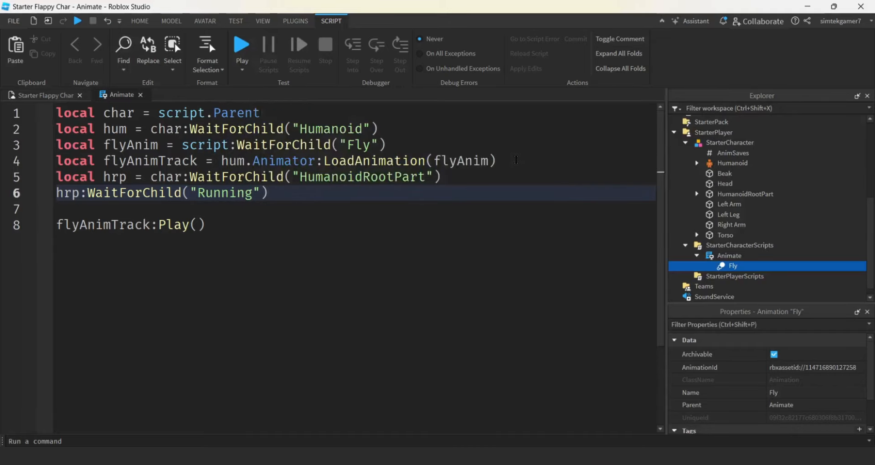
{"action": "type", "text": ".Volume = 0"}
Add a LocalScript to StarterCharacterScripts and rename it CustomJump
{"action": "left_click", "coordinate": [728, 246]}
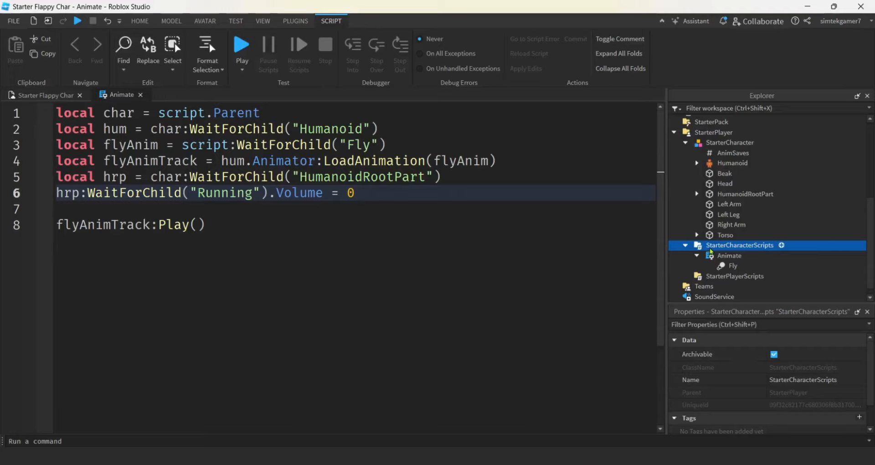
{"action": "left_click", "coordinate": [782, 246]}
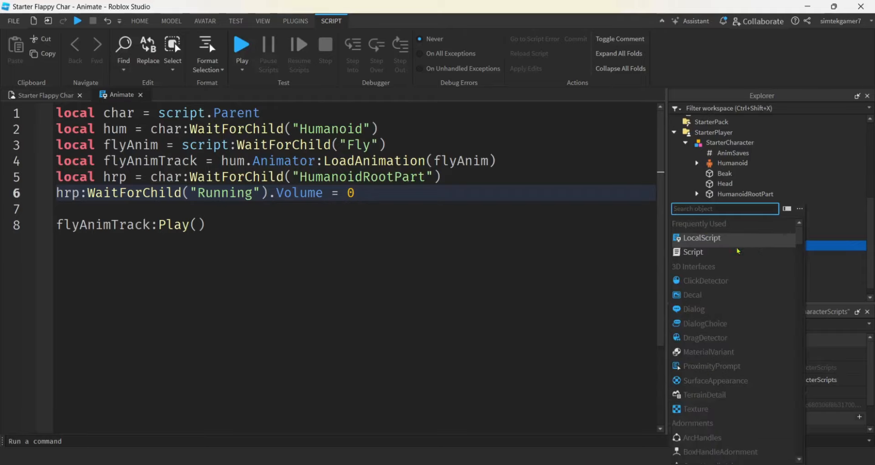
{"action": "left_click", "coordinate": [715, 242]}
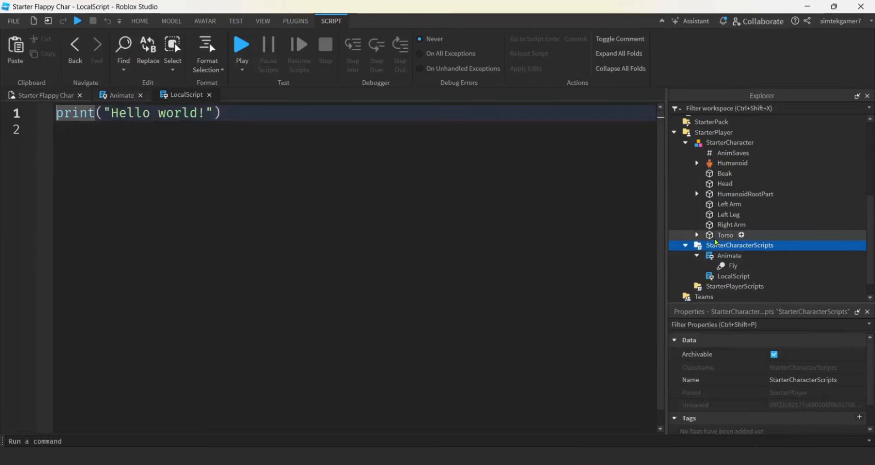
{"action": "left_click", "coordinate": [732, 275]}
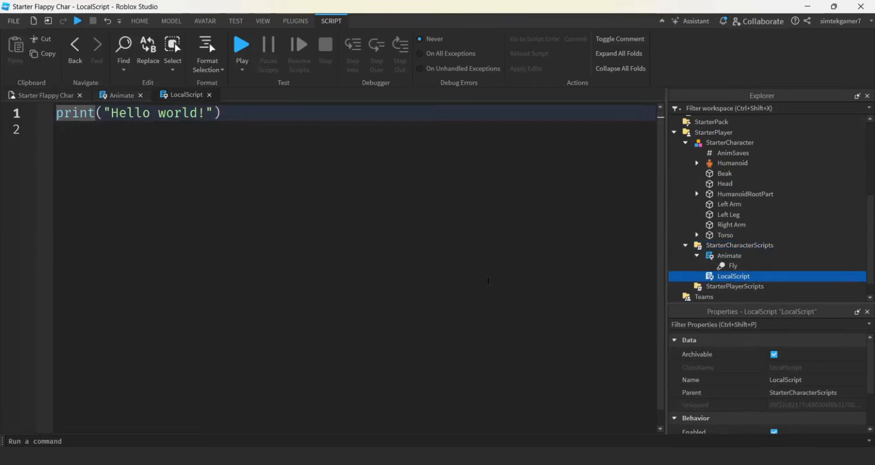
{"action": "key", "text": "F2"}
{"action": "type", "text": "CustomJump"}
{"action": "key", "text": "Return"}
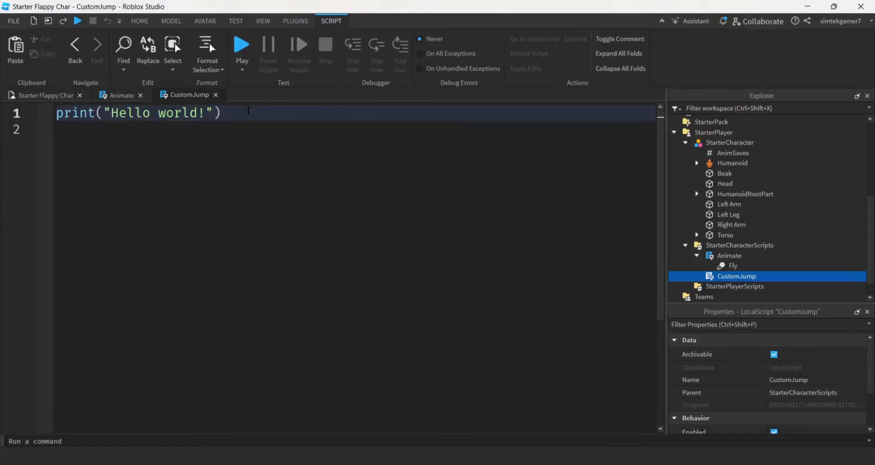
Replace the default print line in CustomJump with local char = script.Parent
{"action": "left_click_drag", "start_coordinate": [221, 113], "coordinate": [55, 112]}
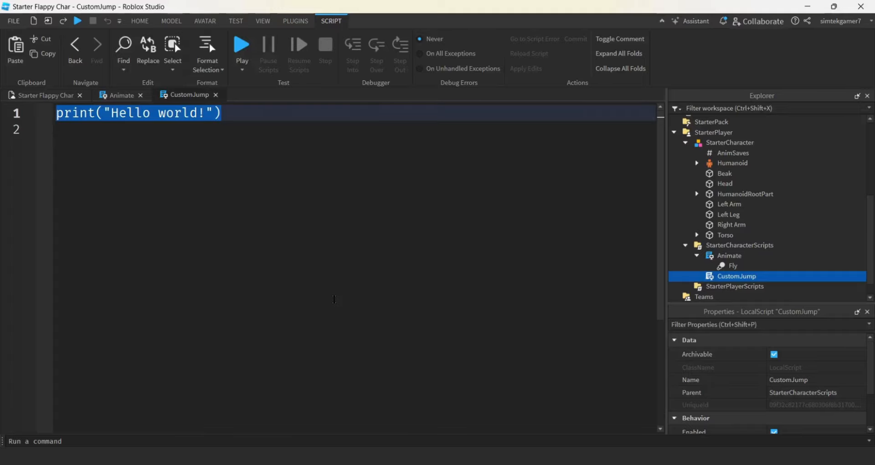
{"action": "key", "text": "BackSpace"}
{"action": "type", "text": "local char = "}
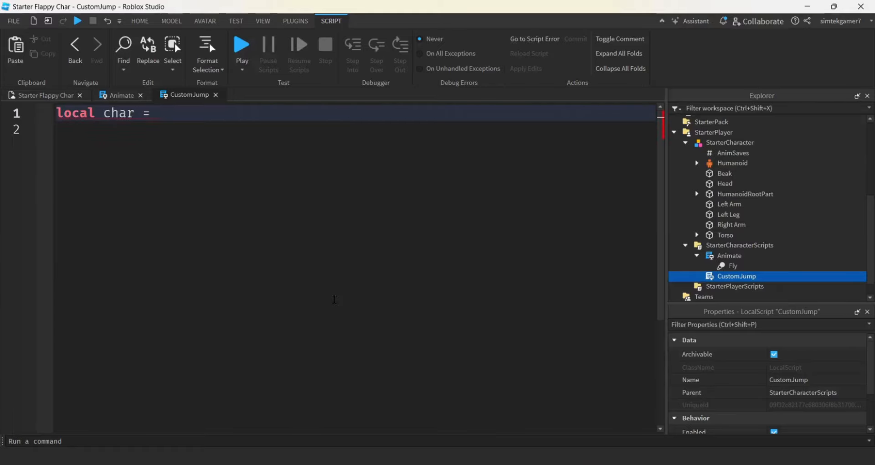
{"action": "type", "text": "sc"}
{"action": "key", "text": "Tab"}
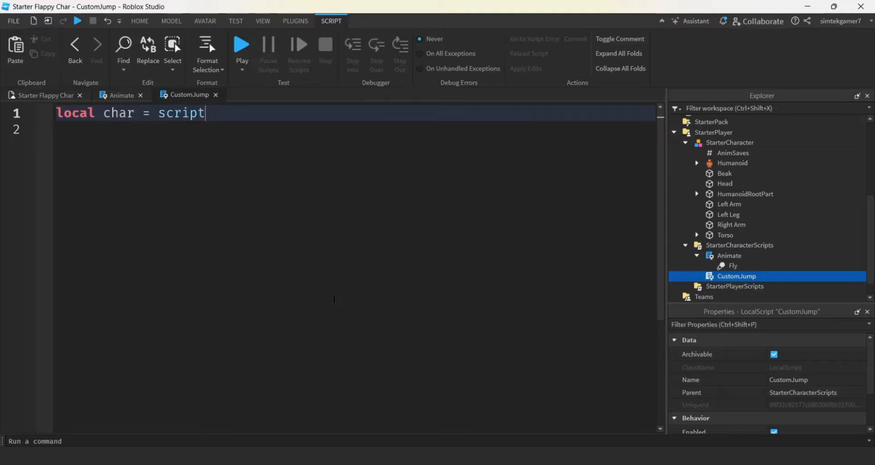
{"action": "type", "text": "."}
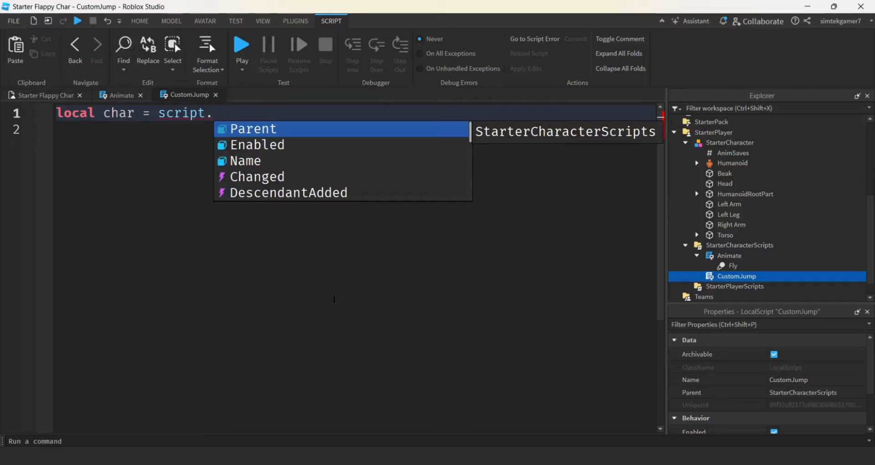
{"action": "key", "text": "Tab"}
Declare the humanoid on line 2 with local hum = char:WaitForChild("Humanoid")
{"action": "key", "text": "Return"}
{"action": "type", "text": "local "}
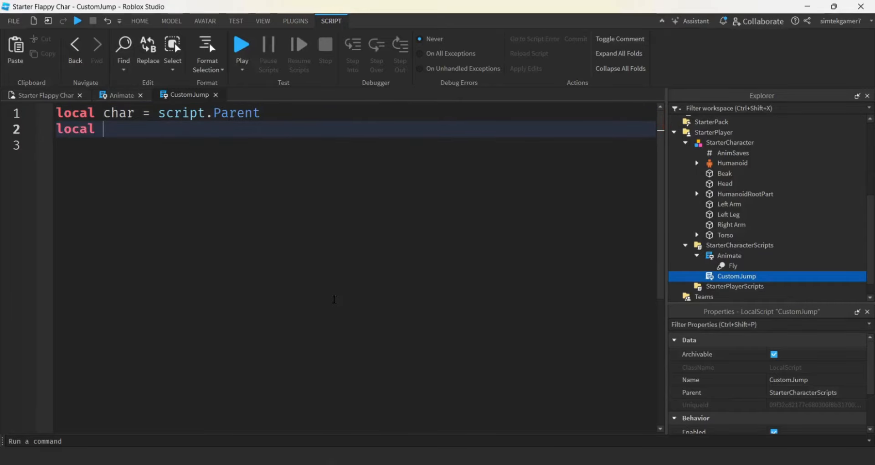
{"action": "type", "text": "hum = cha"}
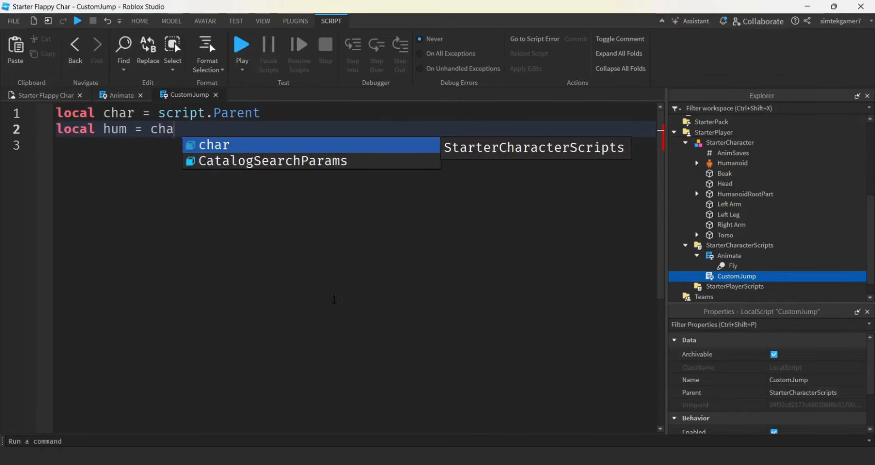
{"action": "type", "text": "r:W"}
{"action": "key", "text": "Tab"}
{"action": "type", "text": "\"Hu"}
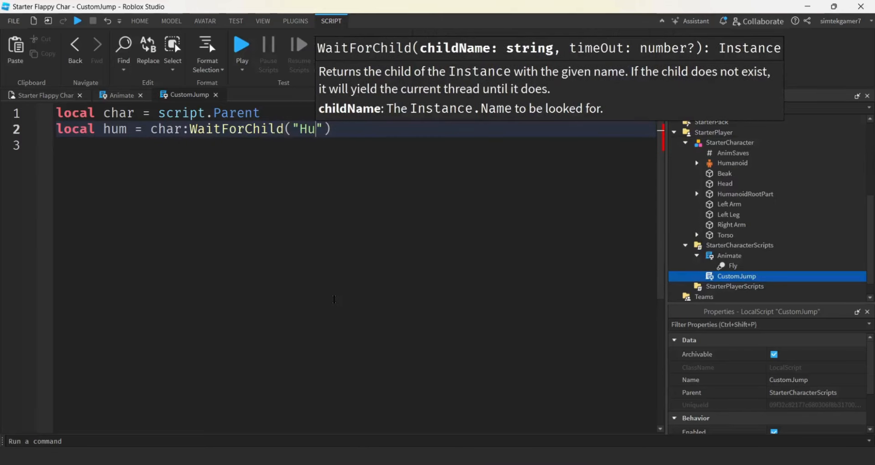
{"action": "type", "text": "manoid"}
{"action": "key", "text": "End"}
Enable automatic jumping on line 3 with hum.AutoJumpEnabled = true
{"action": "key", "text": "Return"}
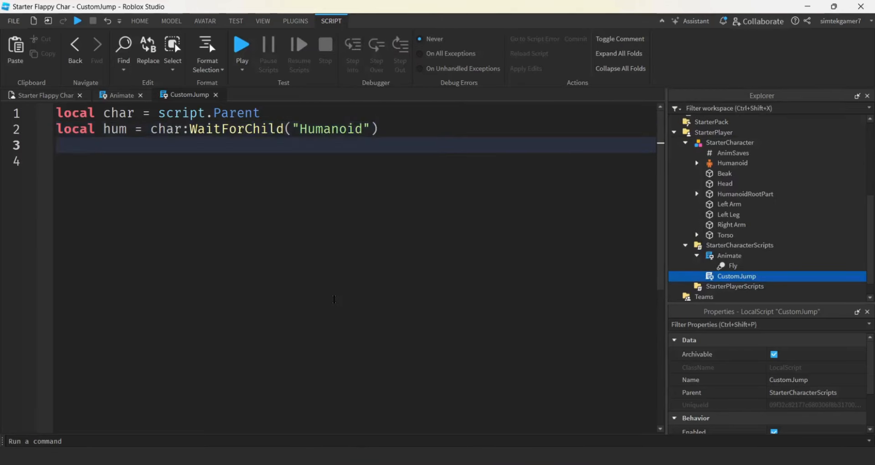
{"action": "type", "text": "hum."}
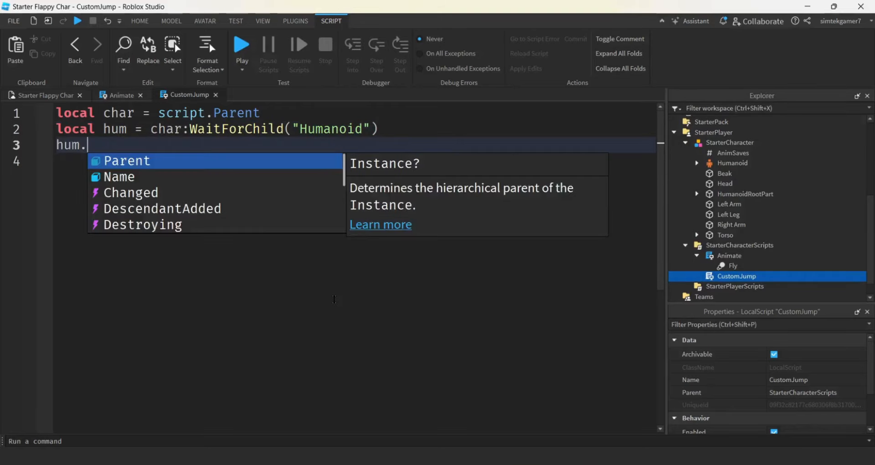
{"action": "type", "text": "Au"}
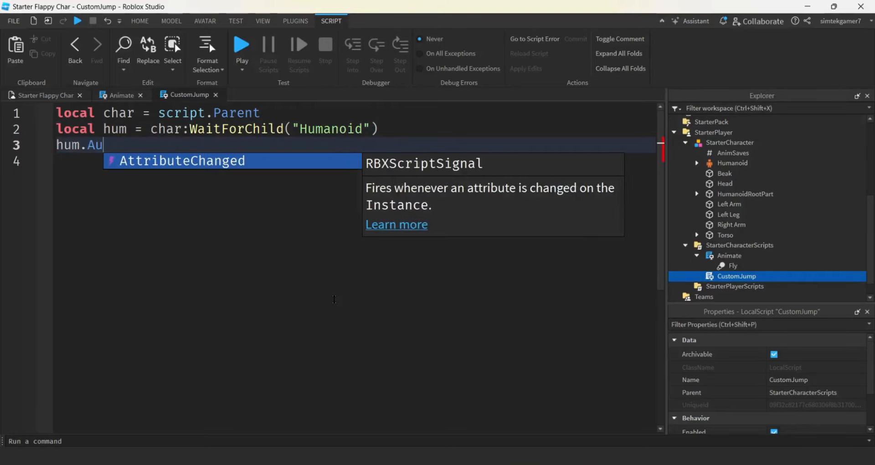
{"action": "type", "text": "toJump"}
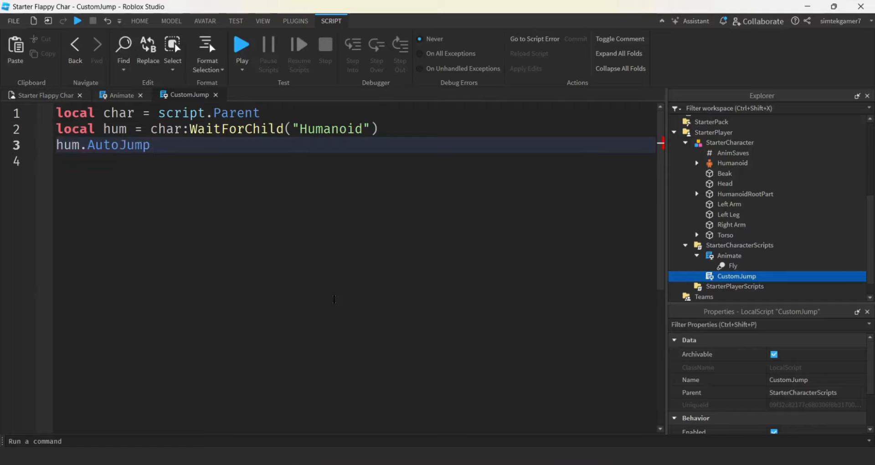
{"action": "type", "text": "Enabled =t ru"}
{"action": "key", "text": "BackSpace"}
{"action": "key", "text": "BackSpace"}
{"action": "key", "text": "BackSpace"}
{"action": "key", "text": "BackSpace"}
{"action": "type", "text": "tru"}
{"action": "key", "text": "Tab"}
Set the humanoid's jump power on line 4 with hum.JumpPower = 80
{"action": "key", "text": "Return"}
{"action": "type", "text": "hum."}
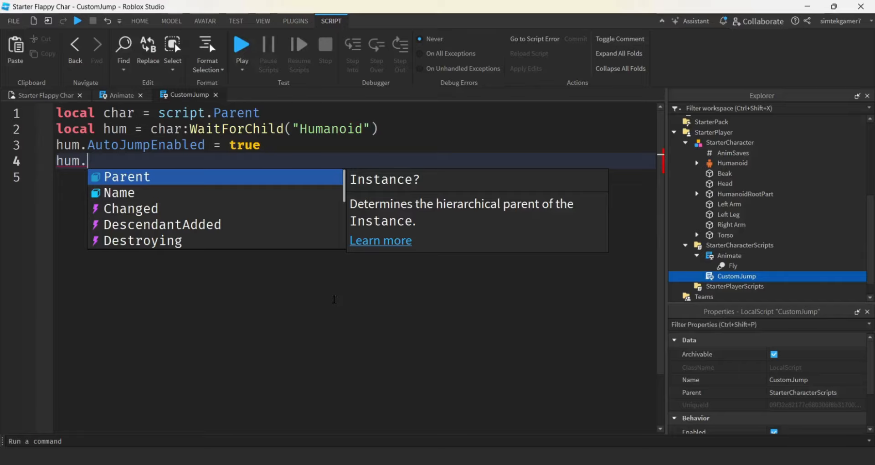
{"action": "key", "text": "Escape"}
{"action": "type", "text": "Jum"}
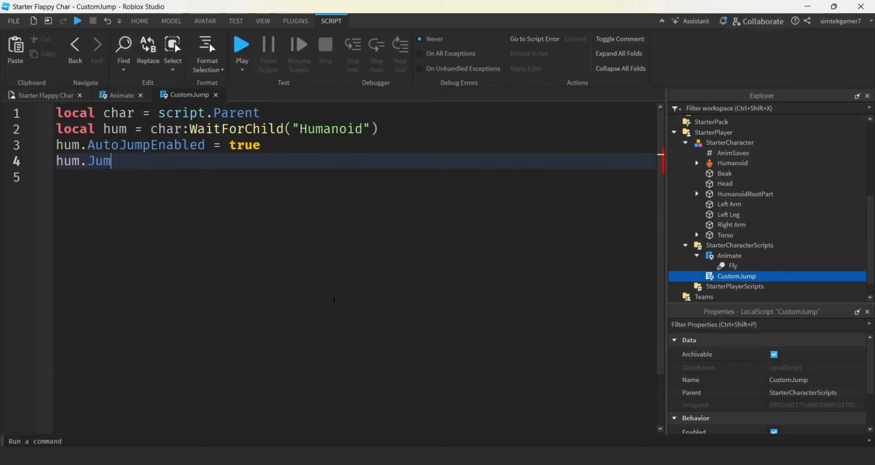
{"action": "type", "text": "pPower = 80"}
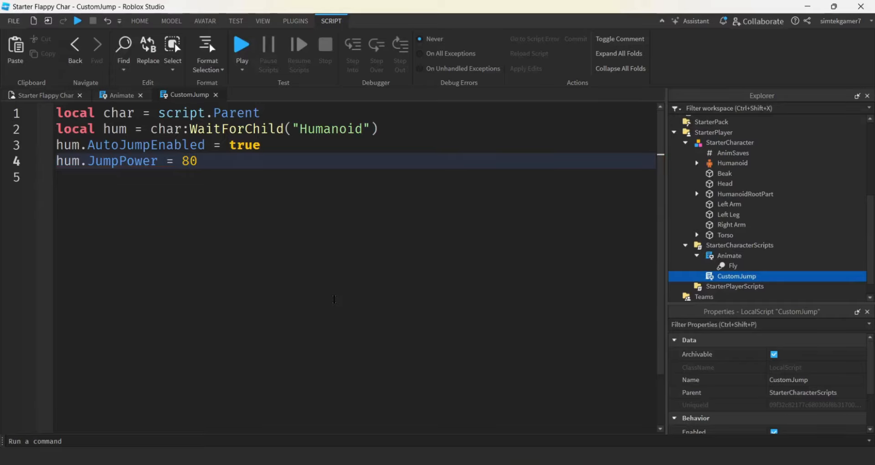
Enable jump power on line 5 with hum.UseJumpPower = true
{"action": "key", "text": "Return"}
{"action": "type", "text": "hum"}
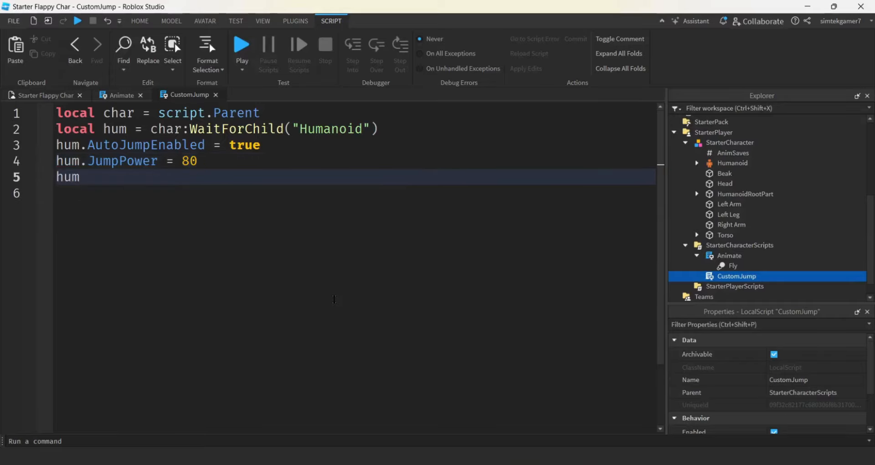
{"action": "type", "text": ".UseJump"}
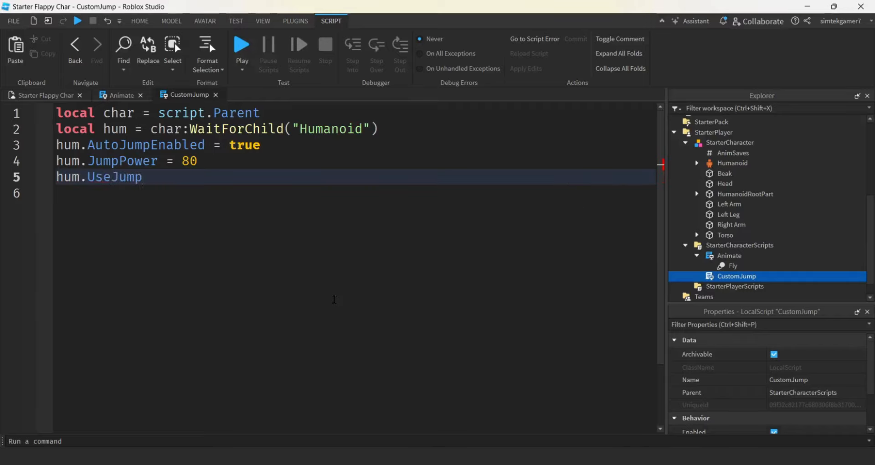
{"action": "type", "text": "Power = true"}
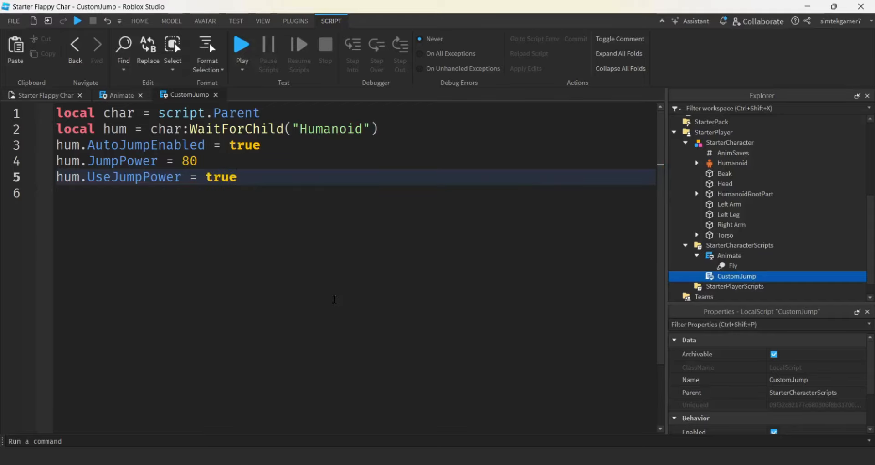
After a blank line, declare the service on line 7 with local cas = game:GetService("ContextActionService")
{"action": "key", "text": "Return"}
{"action": "key", "text": "Return"}
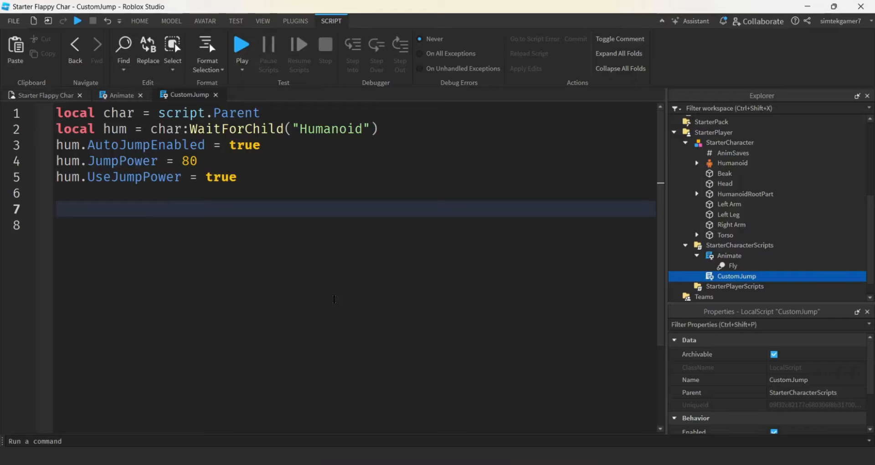
{"action": "type", "text": "local"}
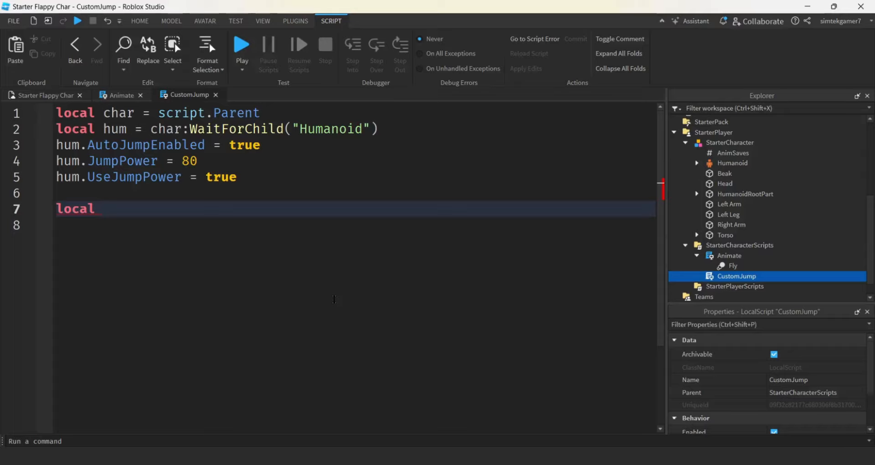
{"action": "type", "text": "cas = game"}
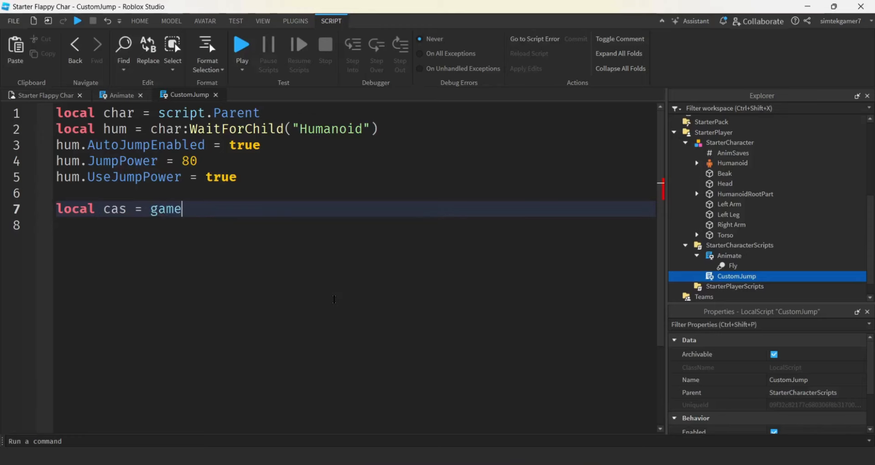
{"action": "type", "text": ":G"}
{"action": "key", "text": "Tab"}
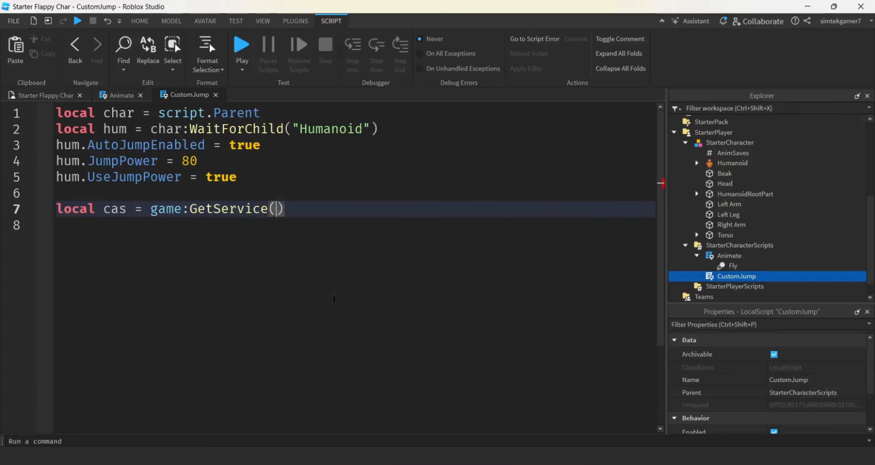
{"action": "type", "text": "\"Con"}
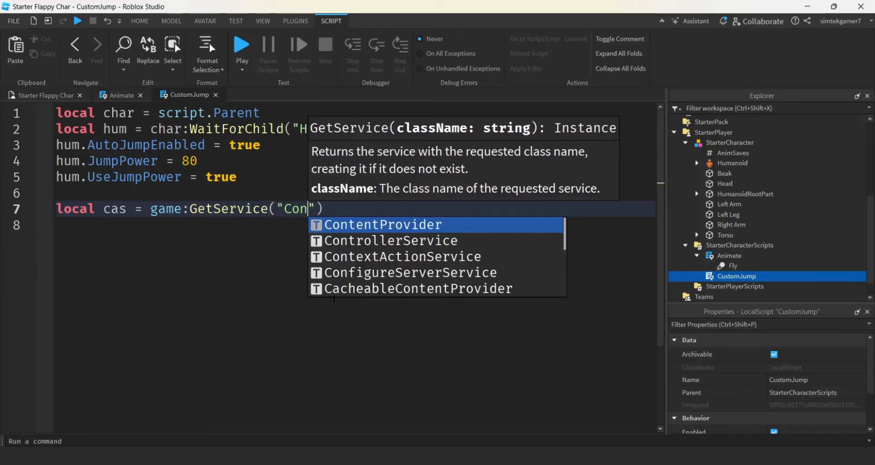
{"action": "key", "text": "Down"}
{"action": "key", "text": "Down"}
{"action": "key", "text": "Tab"}
{"action": "key", "text": "End"}
{"action": "key", "text": "Return"}
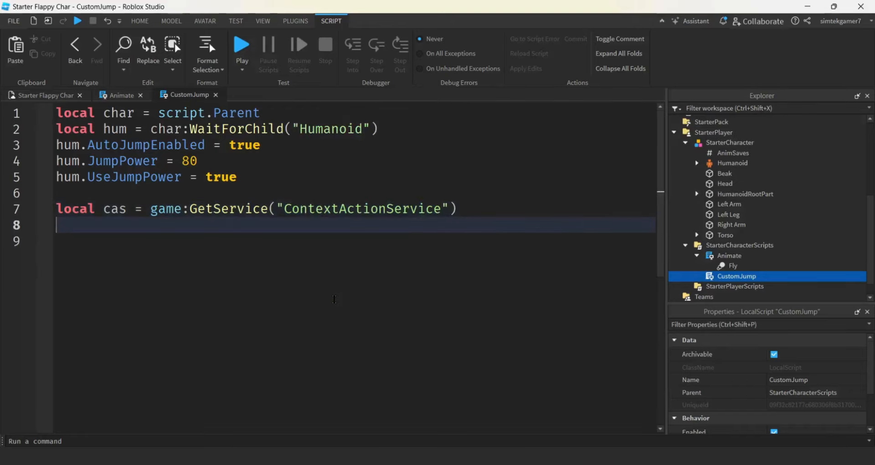
Create a function on line 9, leaving line 8 blank: function space(actionName, inputState, inputObject), with its closing end
{"action": "key", "text": "Return"}
{"action": "type", "text": "func"}
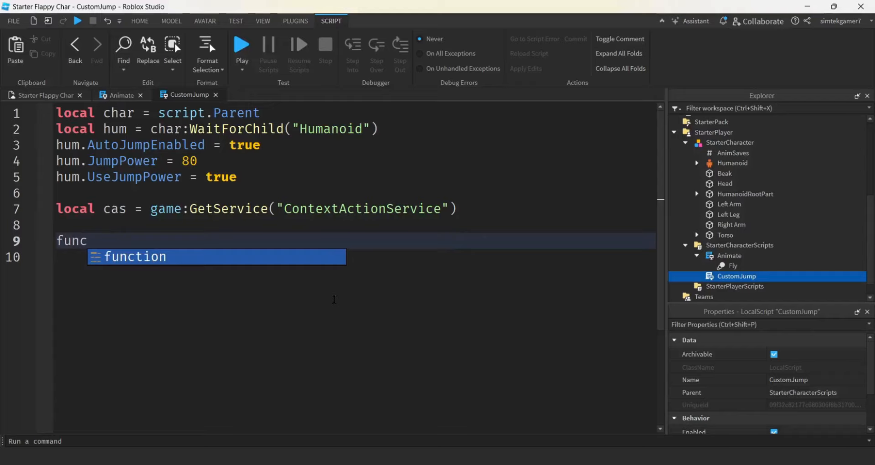
{"action": "type", "text": "tion space("}
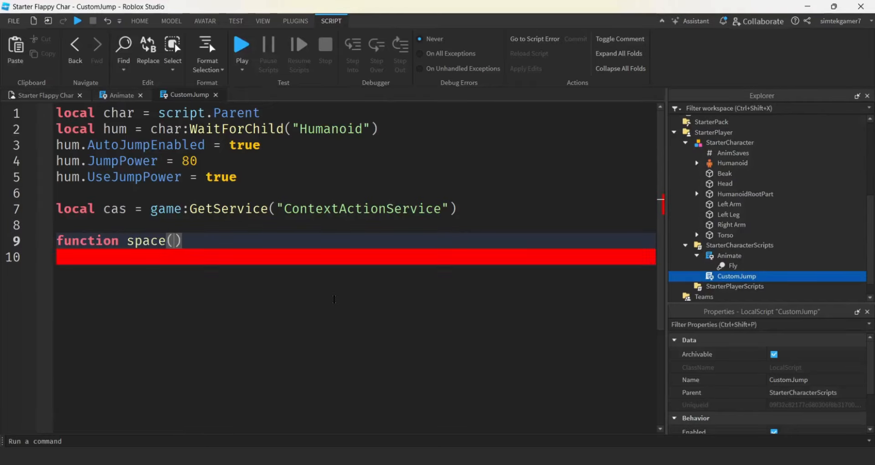
{"action": "type", "text": "action"}
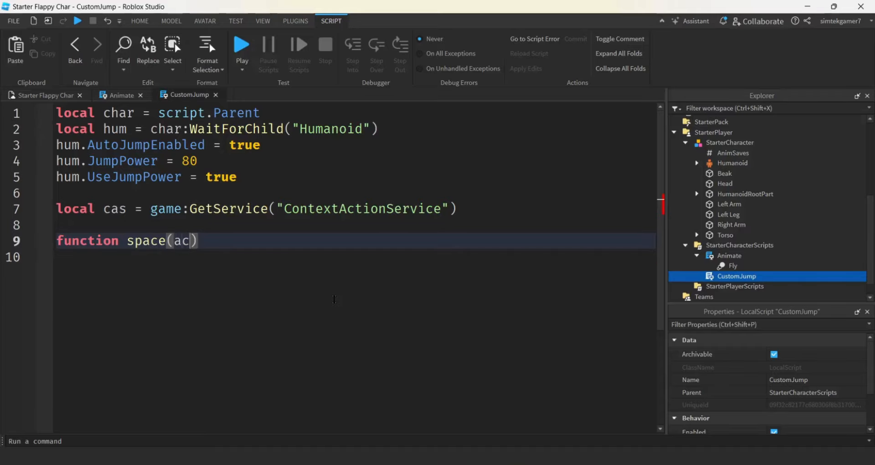
{"action": "type", "text": "Name, "}
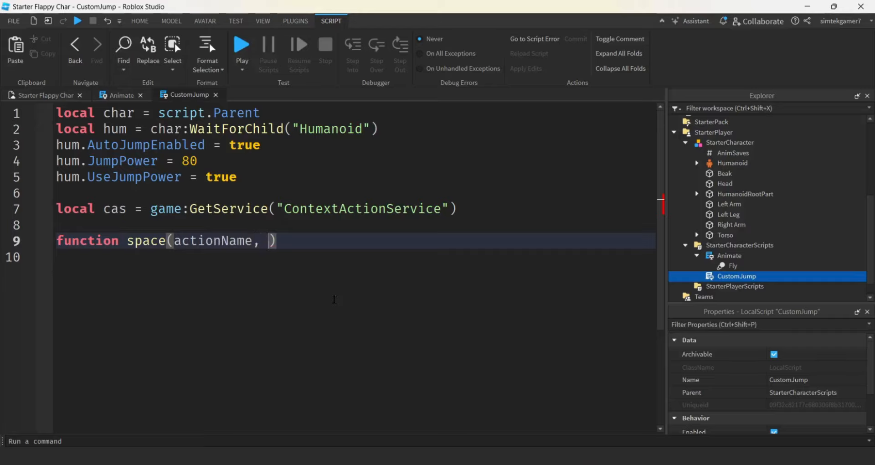
{"action": "type", "text": "inputStat"}
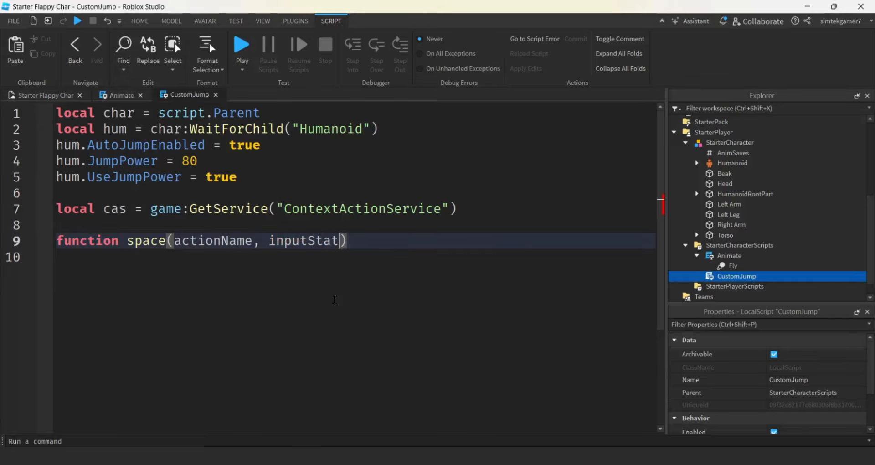
{"action": "type", "text": "e, "}
{"action": "type", "text": "inputObject"}
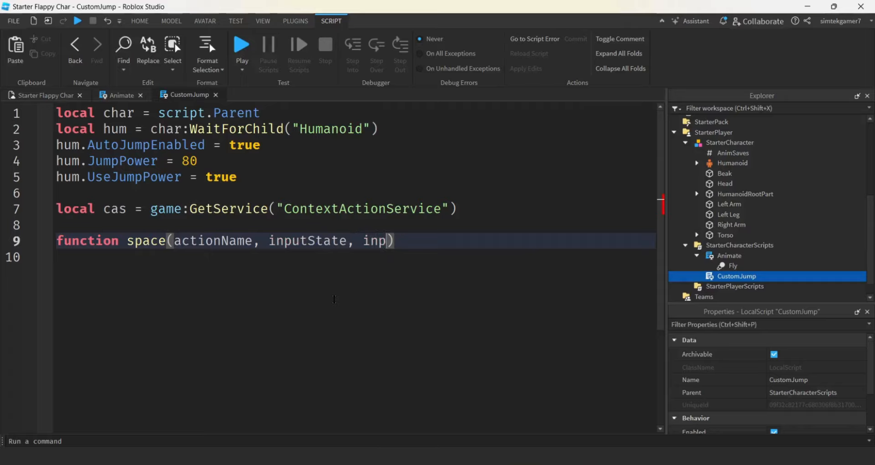
{"action": "key", "text": "End"}
{"action": "key", "text": "Return"}
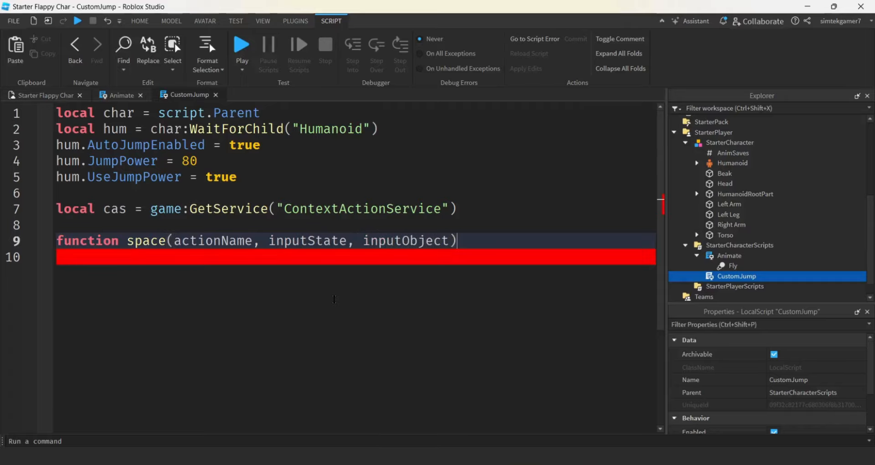
Inside the space function, add the condition if inputState == Enum.UserInputState.Begin then, with its closing end
{"action": "type", "text": "if in"}
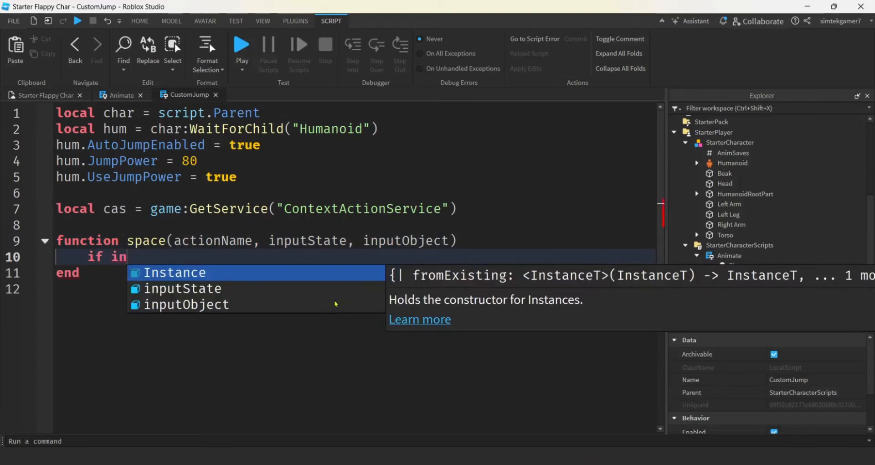
{"action": "key", "text": "Down"}
{"action": "key", "text": "Tab"}
{"action": "type", "text": "== En"}
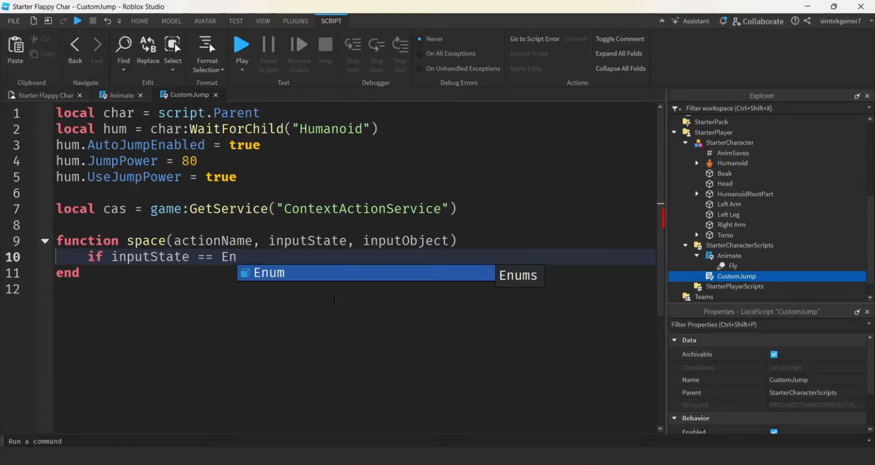
{"action": "key", "text": "Tab"}
{"action": "type", "text": "."}
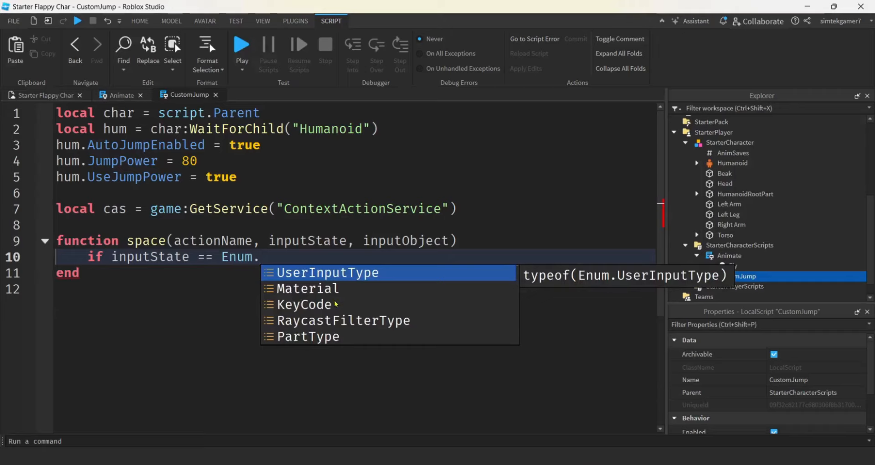
{"action": "type", "text": "U"}
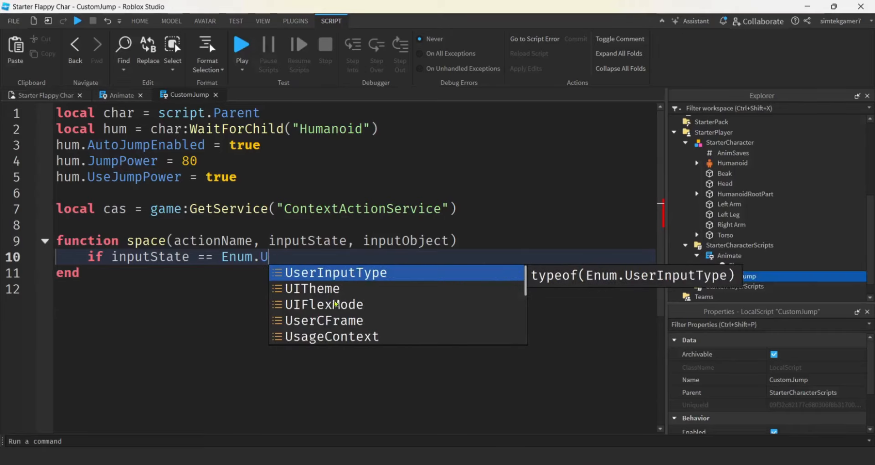
{"action": "type", "text": "serIn"}
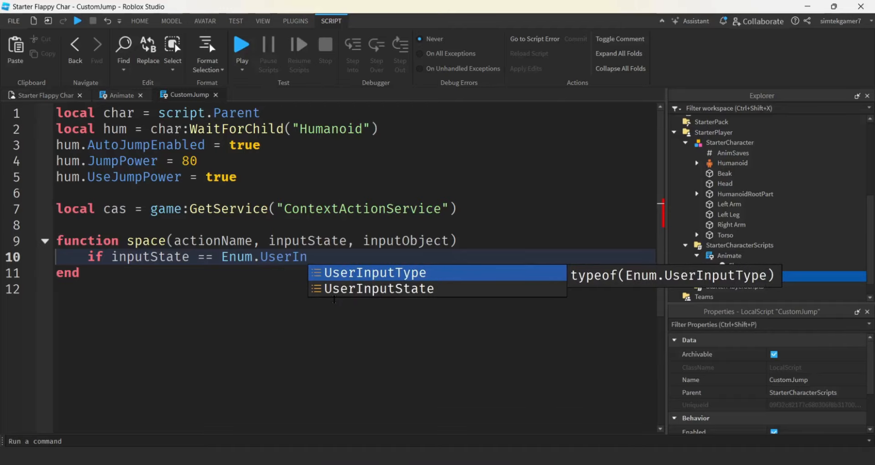
{"action": "key", "text": "Down"}
{"action": "key", "text": "Tab"}
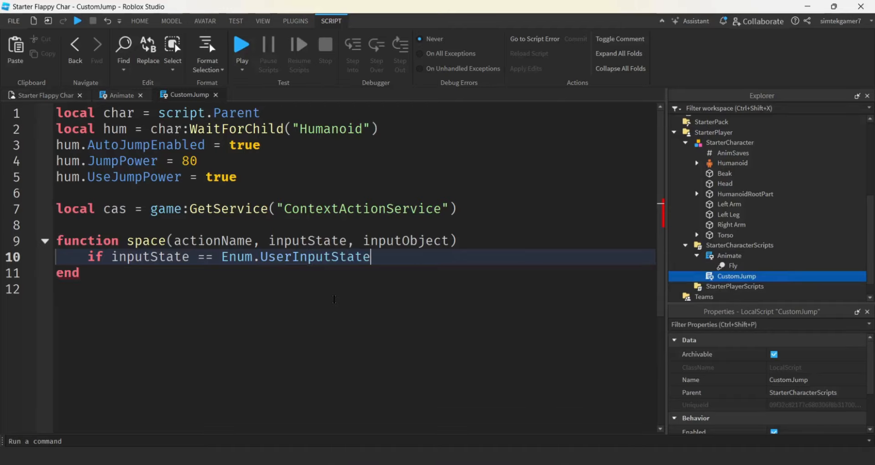
{"action": "type", "text": ".B"}
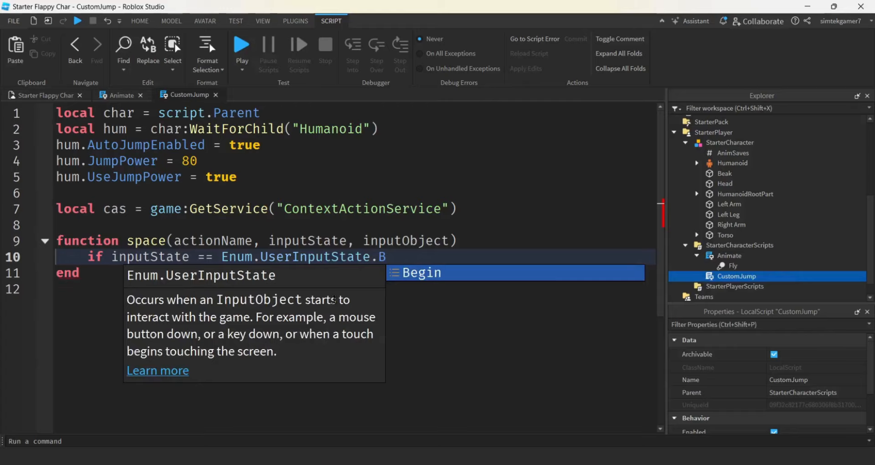
{"action": "key", "text": "Tab"}
{"action": "type", "text": "t"}
{"action": "key", "text": "Tab"}
{"action": "key", "text": "Return"}
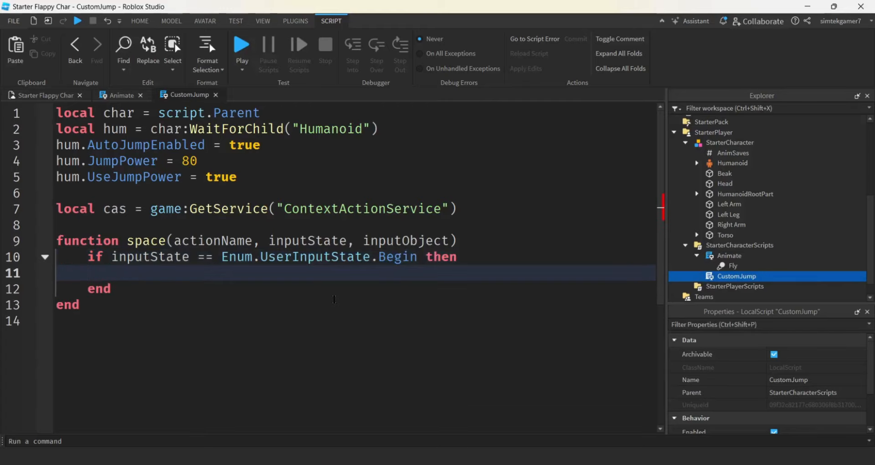
Inside the if block, make the humanoid jump with hum:ChangeState(Enum.HumanoidStateType.Jumping)
{"action": "type", "text": "h"}
{"action": "key", "text": "Tab"}
{"action": "type", "text": ":Ch"}
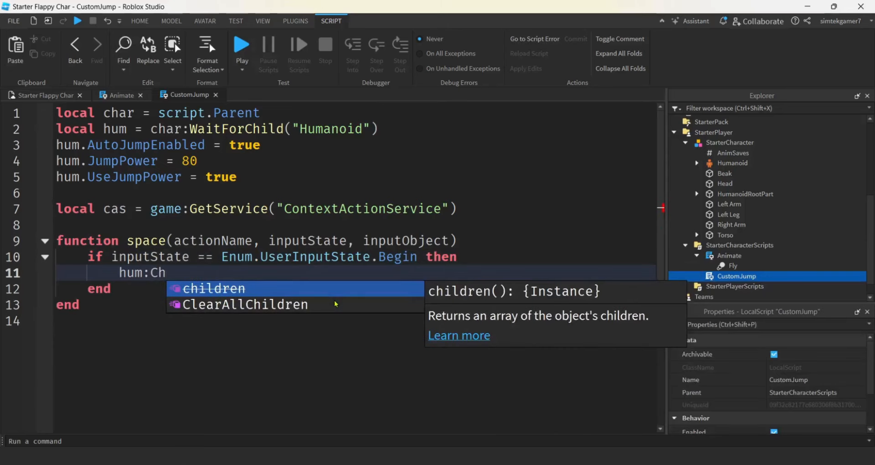
{"action": "type", "text": "a"}
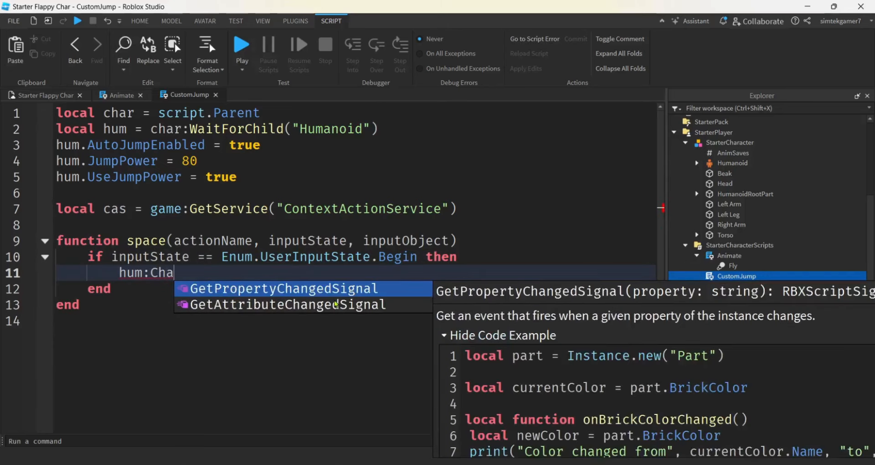
{"action": "type", "text": "ngeStat"}
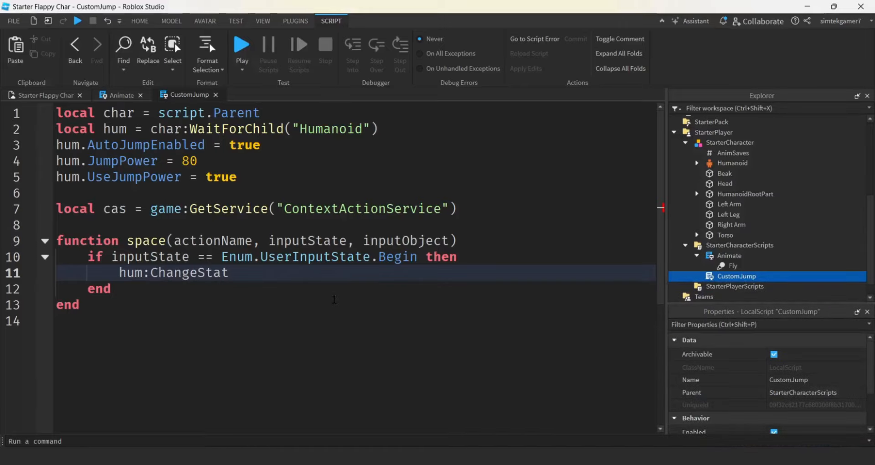
{"action": "type", "text": "e("}
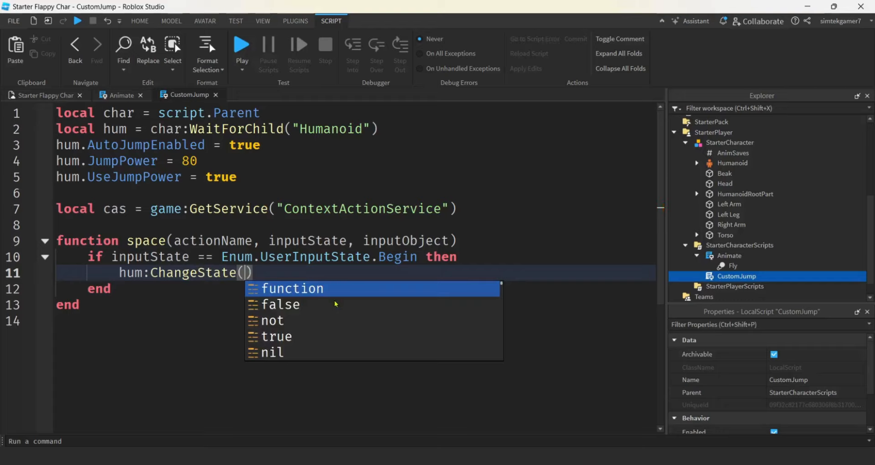
{"action": "type", "text": "Enum."}
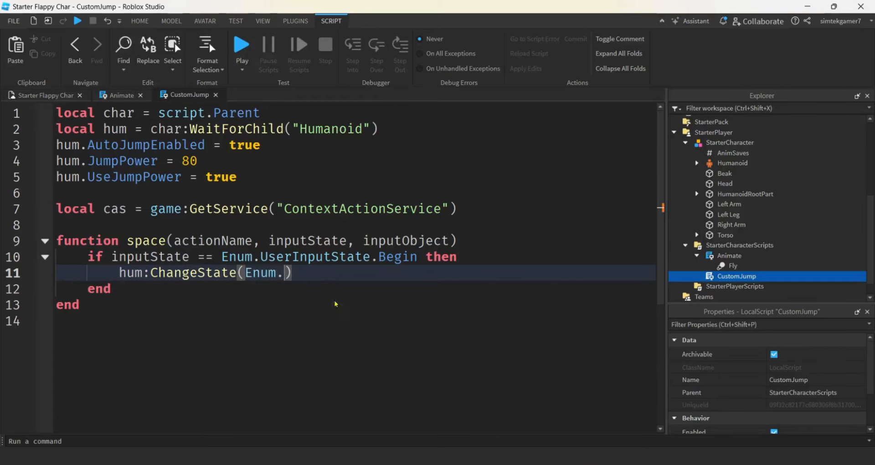
{"action": "type", "text": "H"}
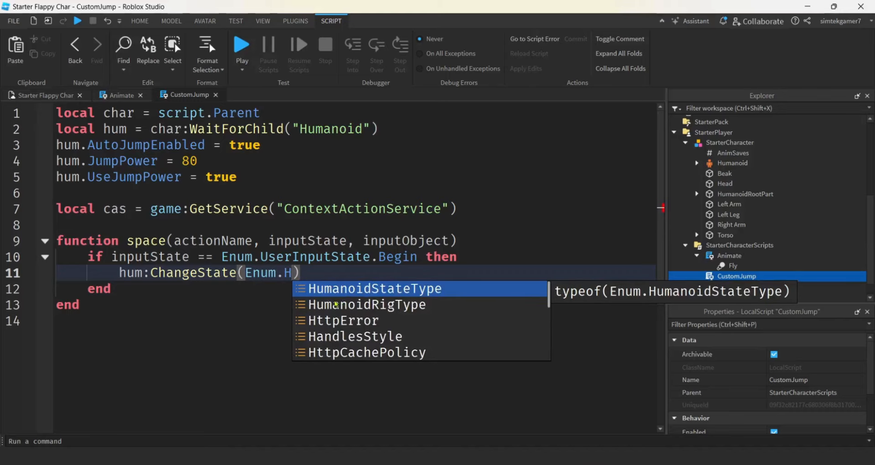
{"action": "key", "text": "Tab"}
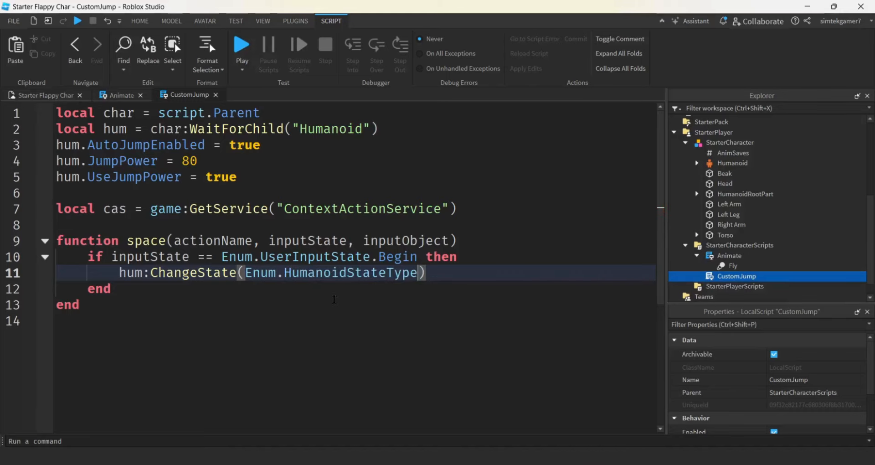
{"action": "type", "text": ".J"}
{"action": "key", "text": "Tab"}
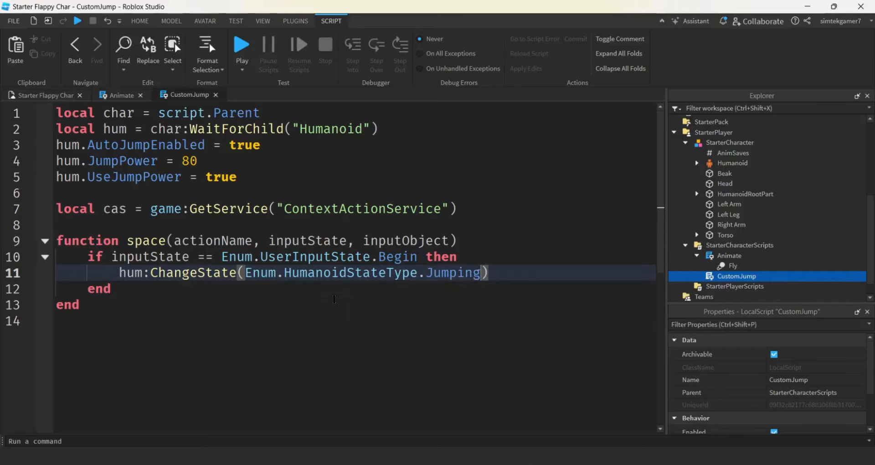
Below the space function, leave line 14 blank and add a cas:BindAction() call on line 15
{"action": "key", "text": "Down"}
{"action": "key", "text": "Down"}
{"action": "key", "text": "Return"}
{"action": "key", "text": "Return"}
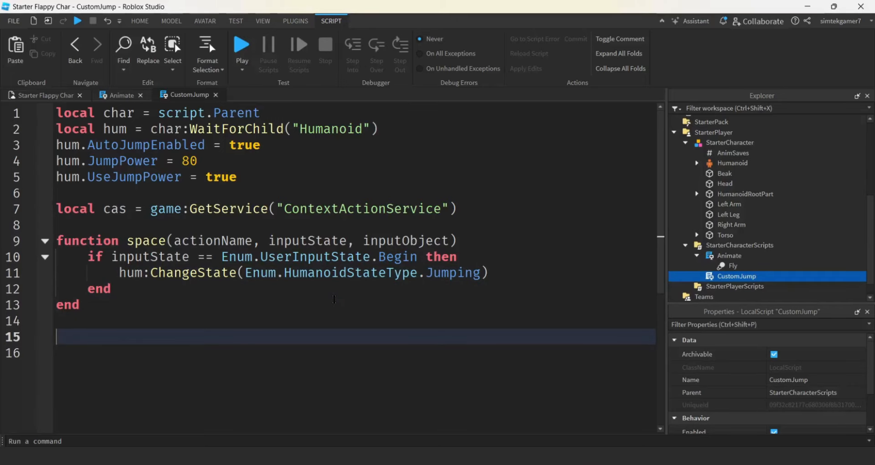
{"action": "type", "text": "cas"}
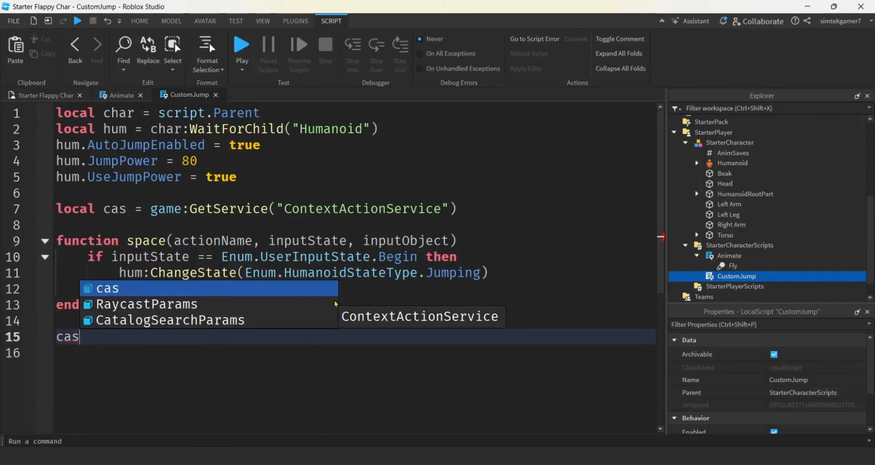
{"action": "type", "text": ":Bin"}
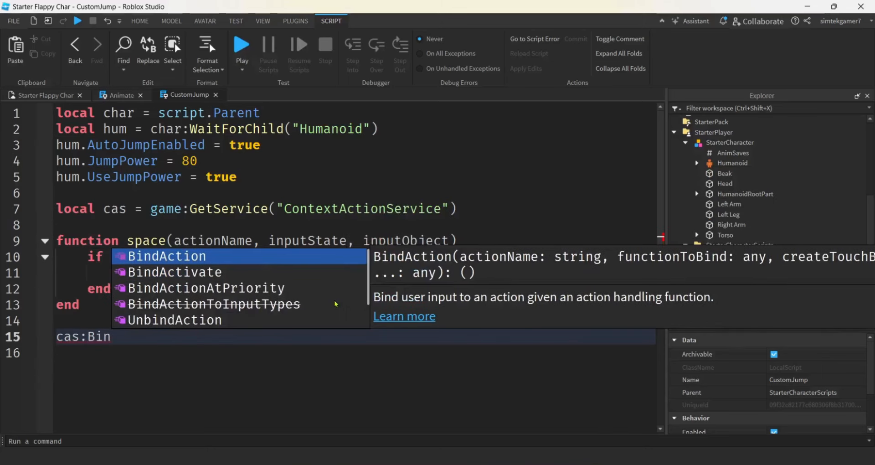
{"action": "key", "text": "Tab"}
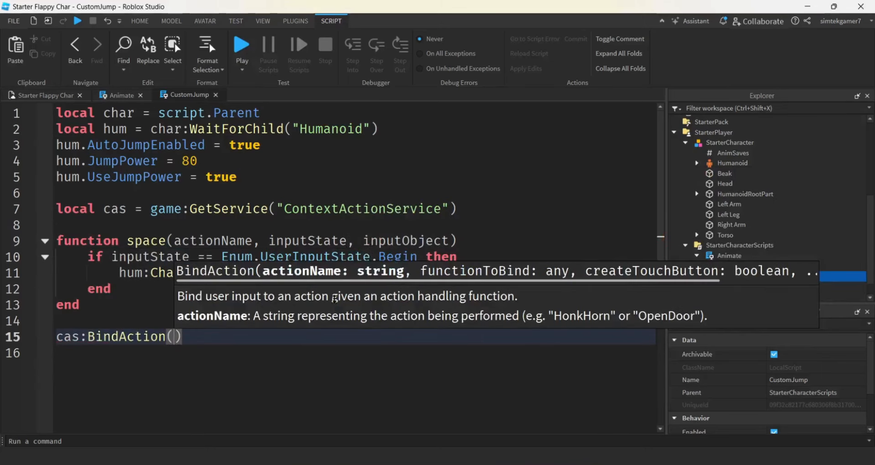
Give the BindAction call the action name "Space" and the space function as its first two arguments
{"action": "type", "text": "\"S"}
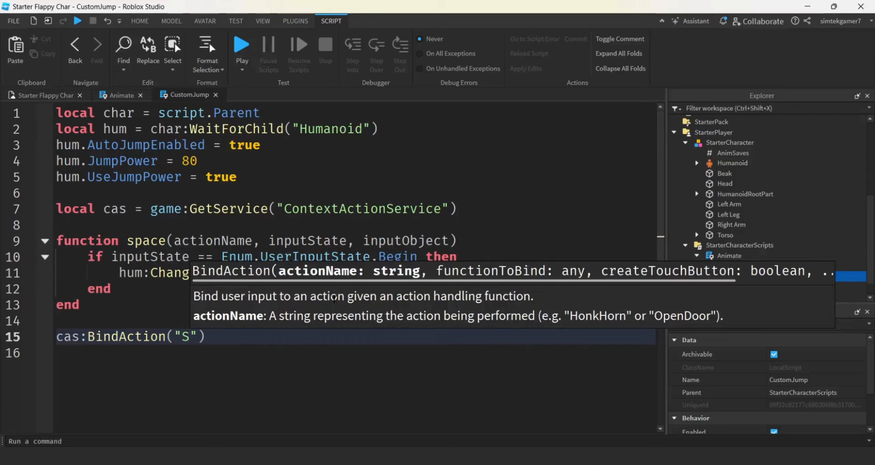
{"action": "type", "text": "apc"}
{"action": "key", "text": "BackSpace"}
{"action": "key", "text": "BackSpace"}
{"action": "key", "text": "BackSpace"}
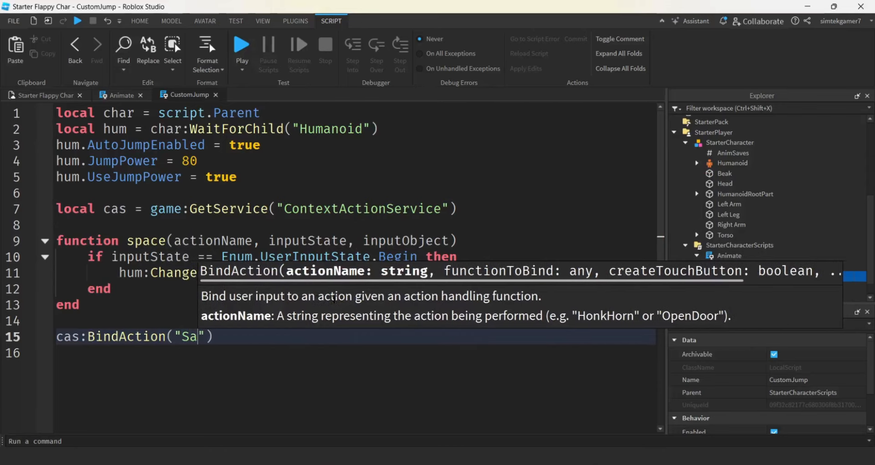
{"action": "type", "text": "pace"}
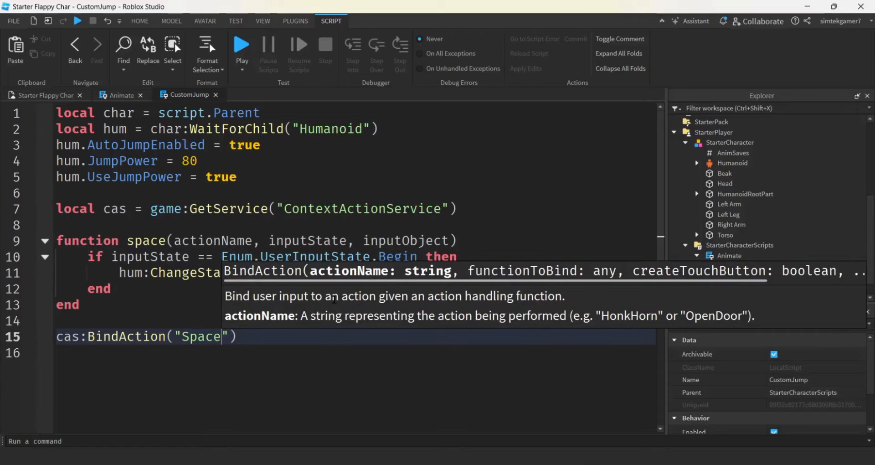
{"action": "type", "text": "\", "}
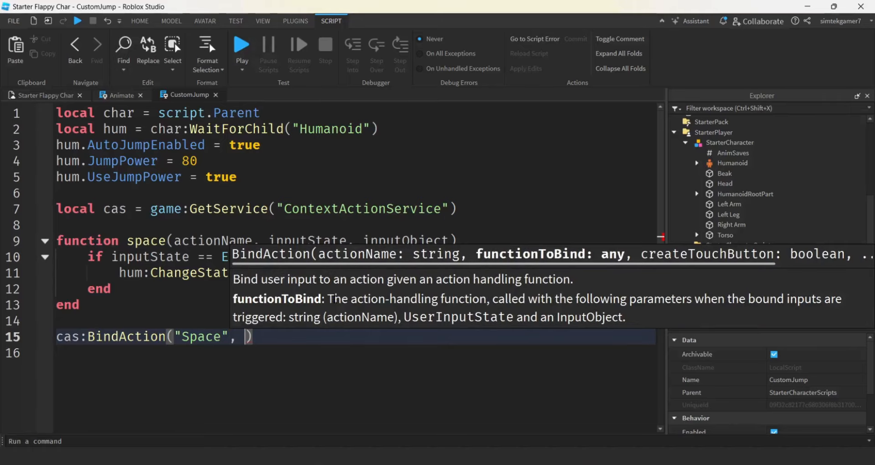
{"action": "type", "text": "S"}
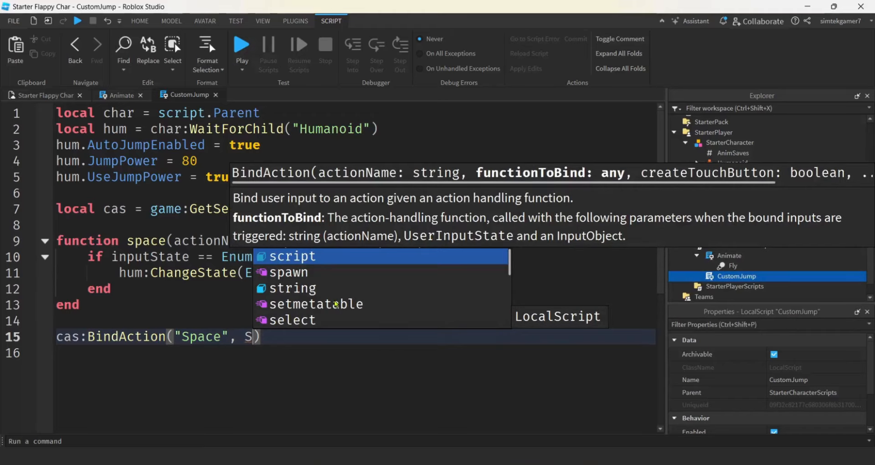
{"action": "type", "text": "p"}
{"action": "key", "text": "Down"}
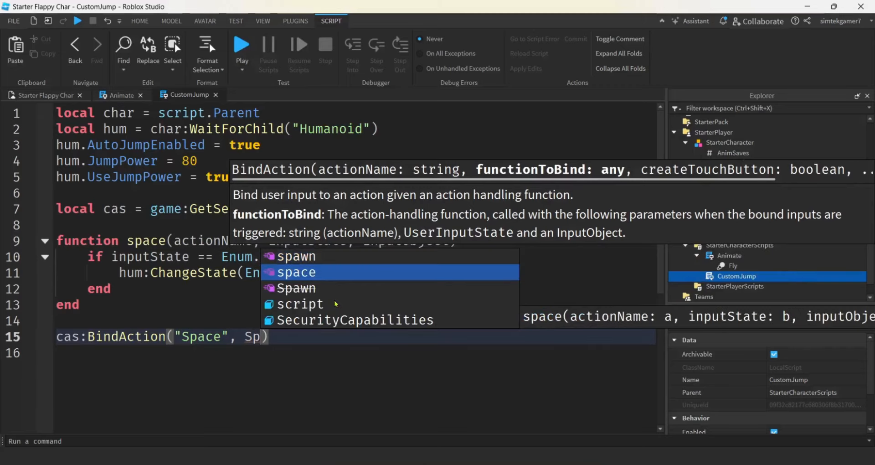
{"action": "key", "text": "Tab"}
Add false as the third BindAction argument so that no touch button is created
{"action": "type", "text": ", f"}
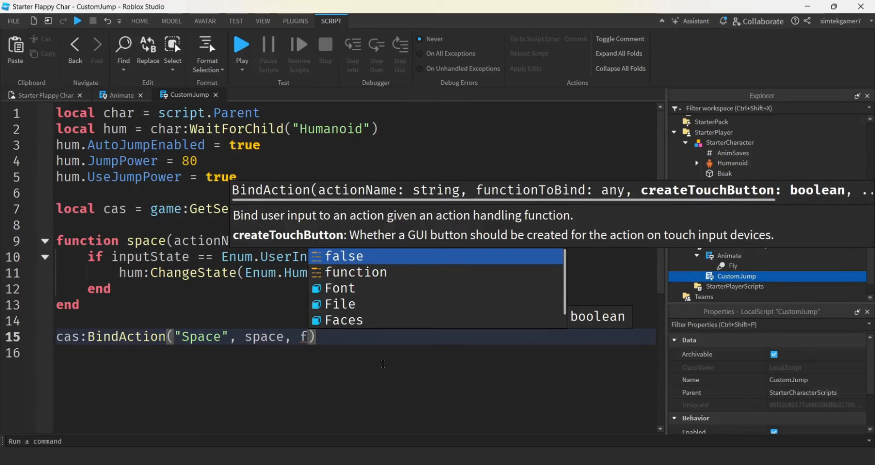
{"action": "type", "text": "la"}
{"action": "key", "text": "BackSpace"}
{"action": "key", "text": "BackSpace"}
{"action": "type", "text": "a"}
{"action": "key", "text": "Tab"}
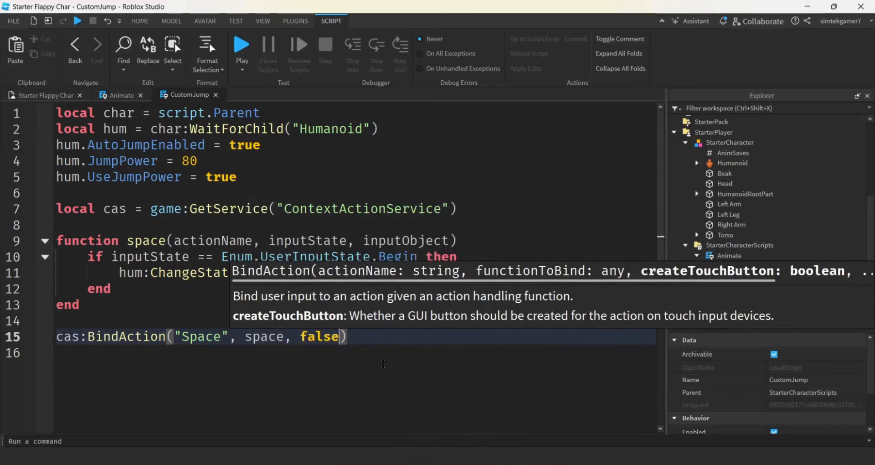
Complete the BindAction call with Enum.KeyCode.Space as the input that triggers the action
{"action": "type", "text": ", "}
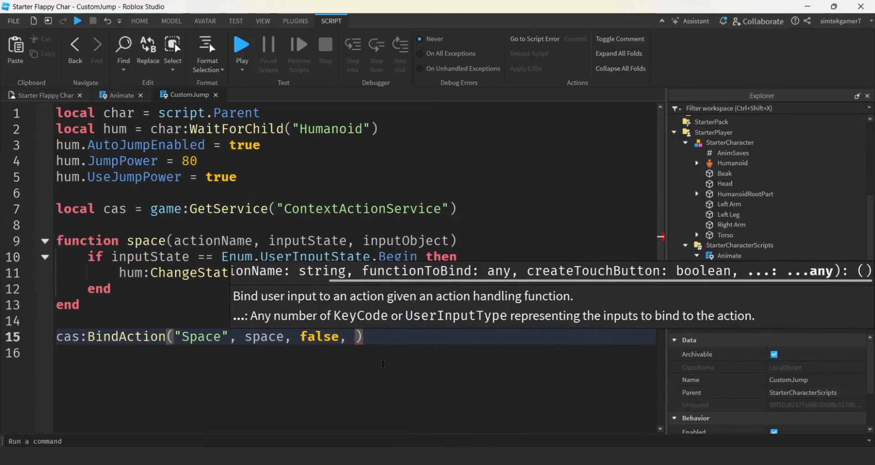
{"action": "type", "text": "Enum."}
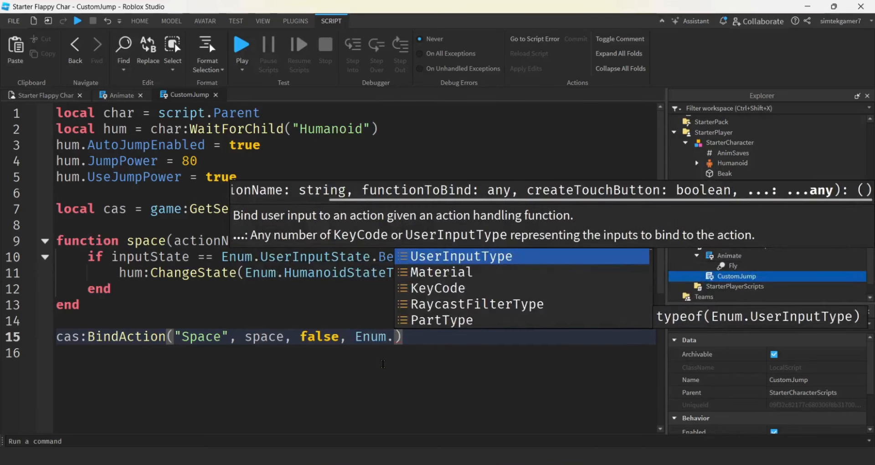
{"action": "type", "text": "K"}
{"action": "key", "text": "Tab"}
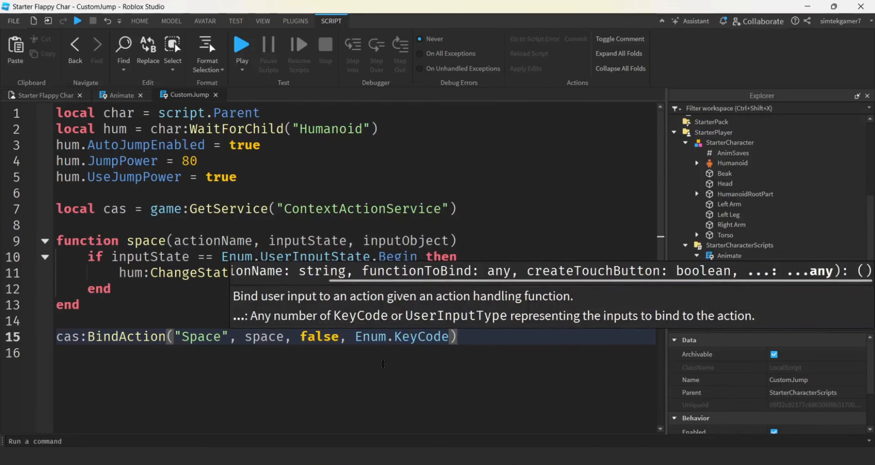
{"action": "type", "text": ".S"}
{"action": "key", "text": "Down"}
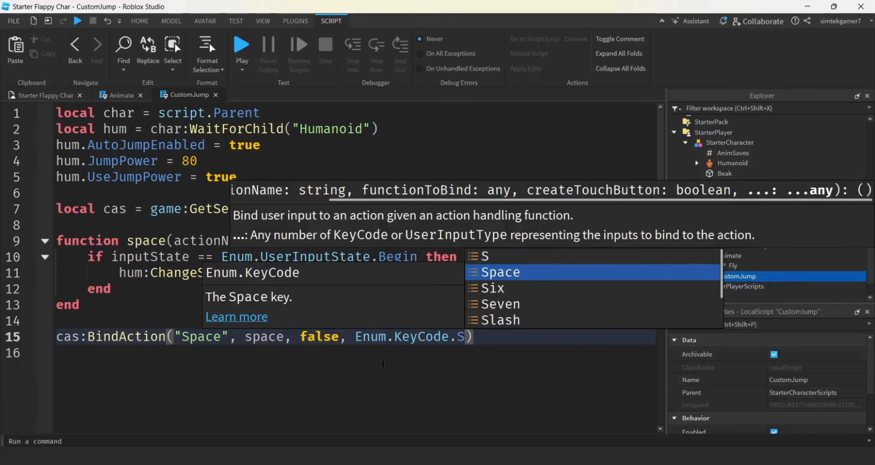
{"action": "key", "text": "Tab"}
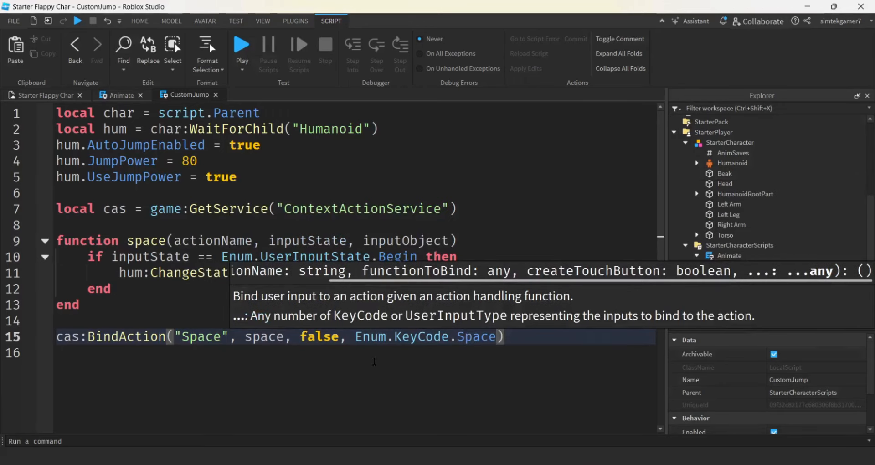
{"action": "left_click", "coordinate": [377, 358]}
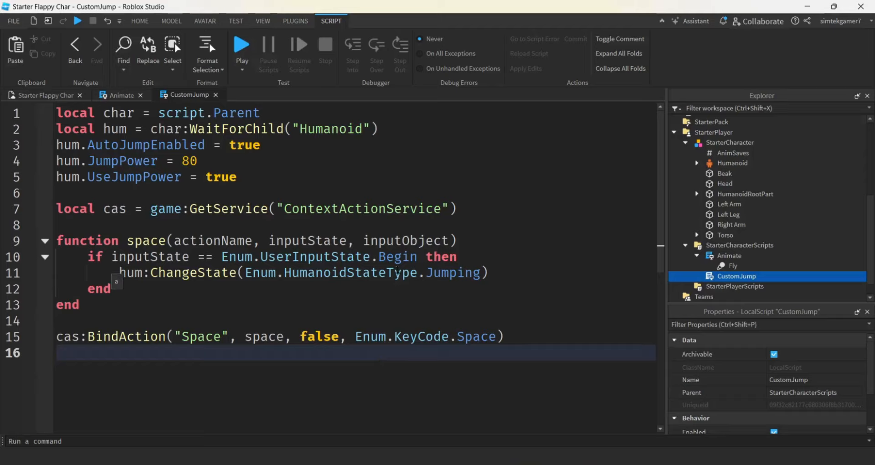
Insert print("this is my space stuff") as the first line inside the if block, above hum:ChangeState
{"action": "left_click", "coordinate": [462, 257]}
{"action": "key", "text": "Return"}
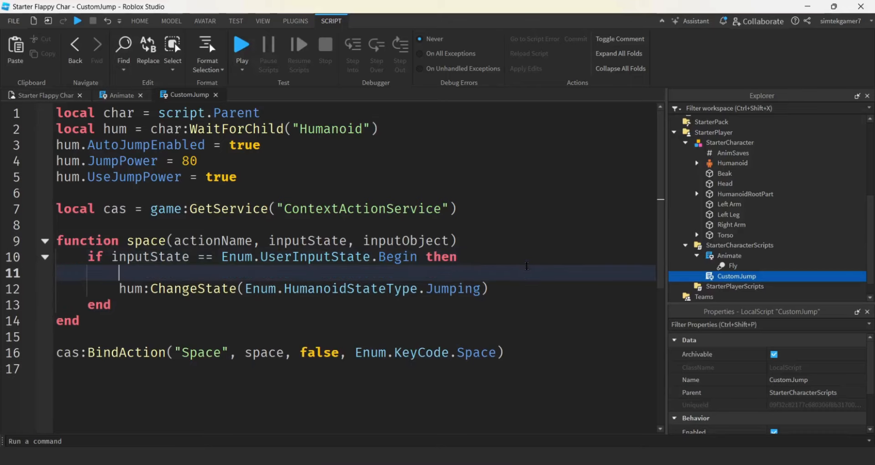
{"action": "type", "text": "print"}
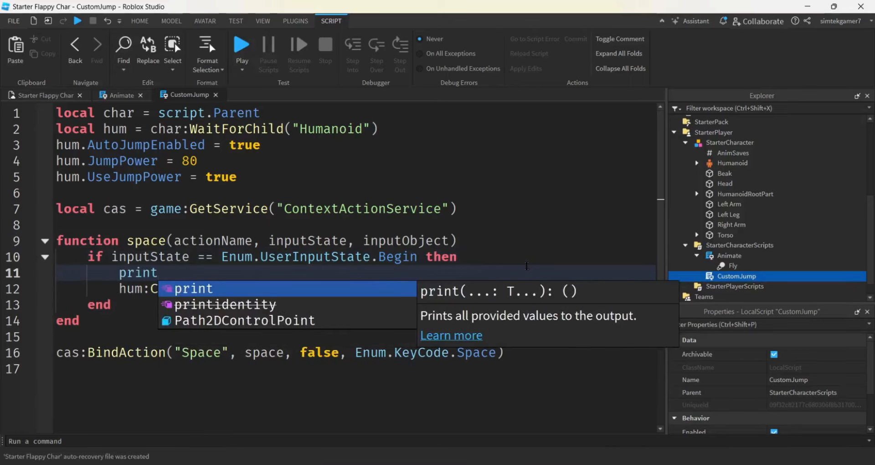
{"action": "type", "text": "(\"this is my "}
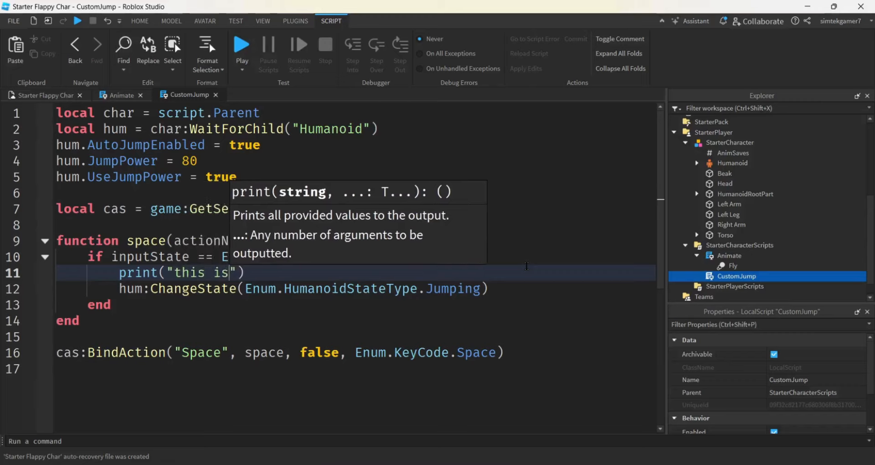
{"action": "type", "text": "zp"}
{"action": "key", "text": "BackSpace"}
{"action": "key", "text": "BackSpace"}
{"action": "type", "text": "spac"}
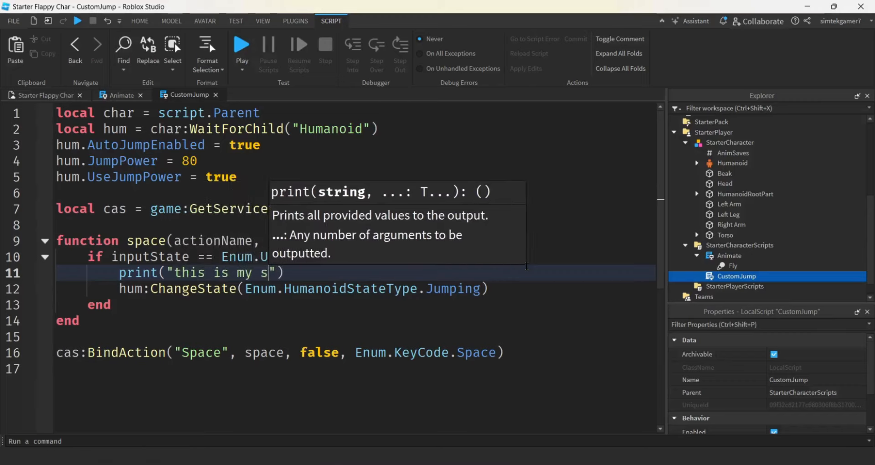
{"action": "type", "text": "e stuff"}
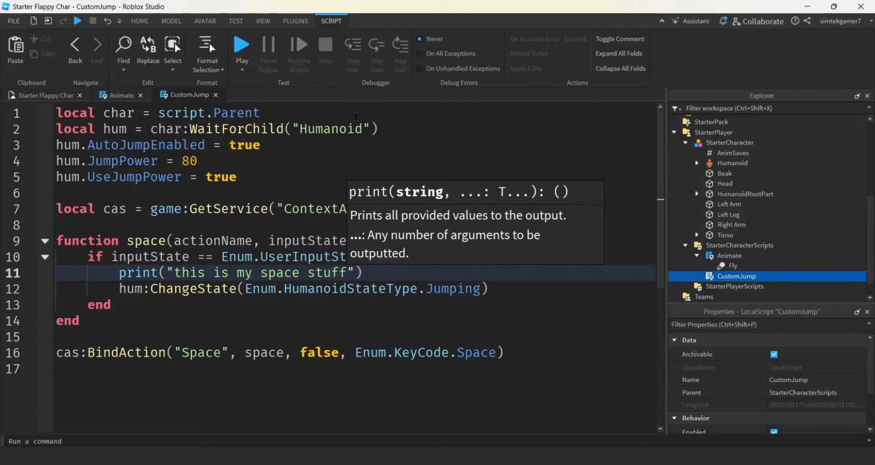
Start a playtest with the Output window shown and make the bird jump once to check the print message
{"action": "left_click", "coordinate": [246, 48]}
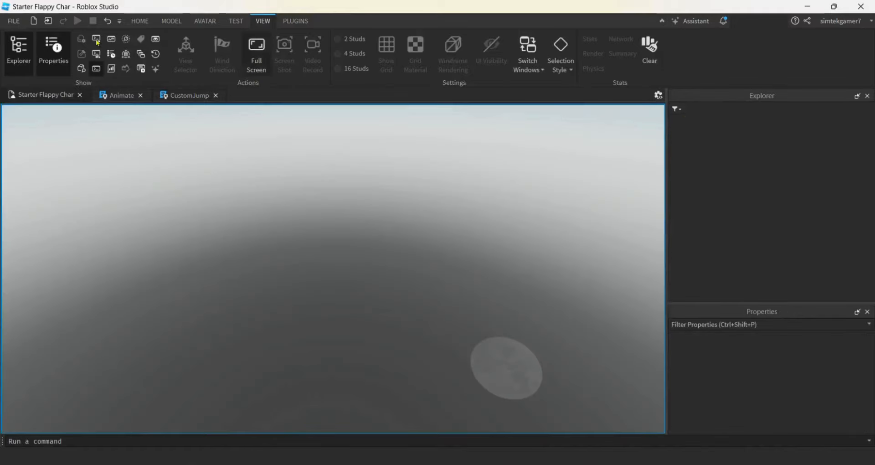
{"action": "left_click", "coordinate": [96, 40]}
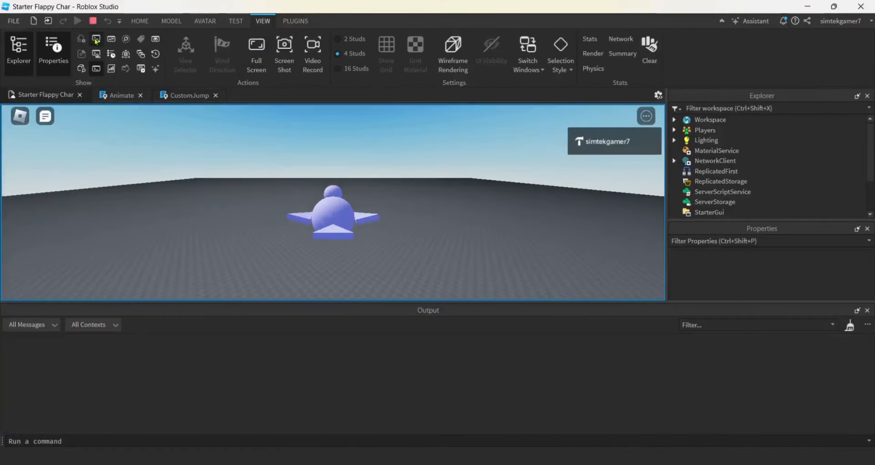
{"action": "right_click_drag", "start_coordinate": [448, 191], "coordinate": [441, 192]}
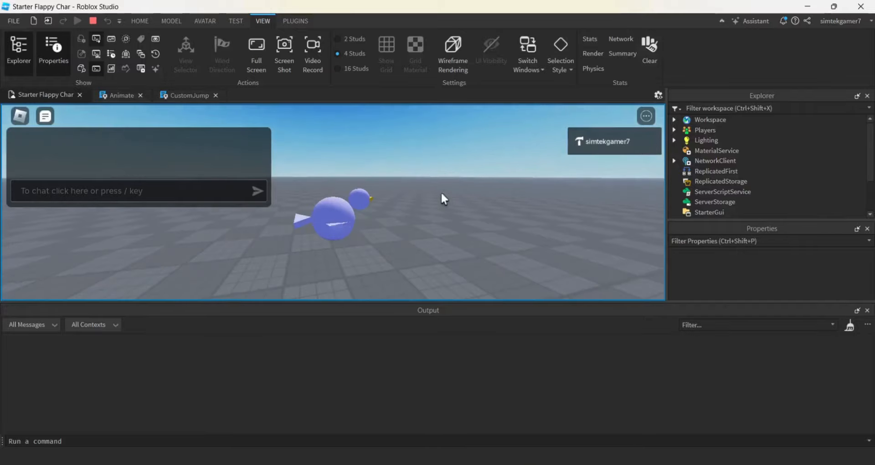
{"action": "key", "text": "space"}
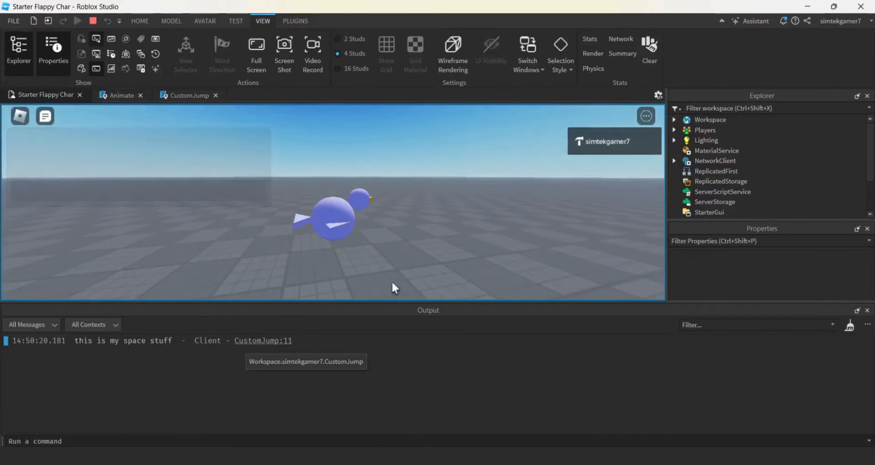
Make the bird jump repeatedly in mid-air to test continuous flying, watching it from the side and from behind
{"action": "key", "text": "space"}
{"action": "key", "text": "space"}
{"action": "key", "text": "space"}
{"action": "key", "text": "space"}
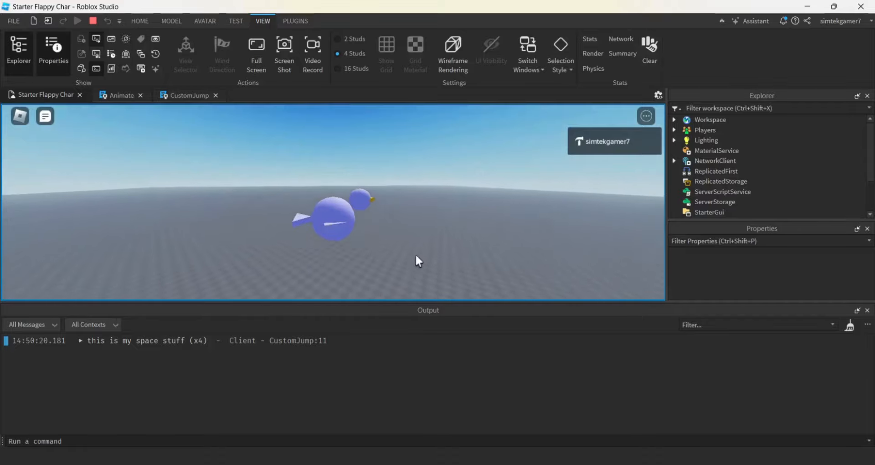
{"action": "key", "text": "space"}
{"action": "key", "text": "space"}
{"action": "right_click_drag", "start_coordinate": [414, 255], "coordinate": [427, 254]}
{"action": "key", "text": "space"}
{"action": "key", "text": "space"}
{"action": "key", "text": "space"}
{"action": "key", "text": "space"}
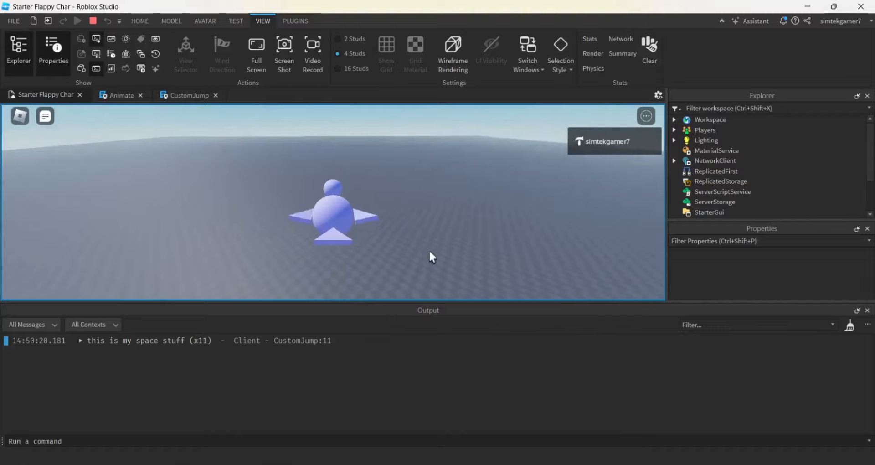
{"action": "key", "text": "space"}
{"action": "key", "text": "space"}
{"action": "key", "text": "space"}
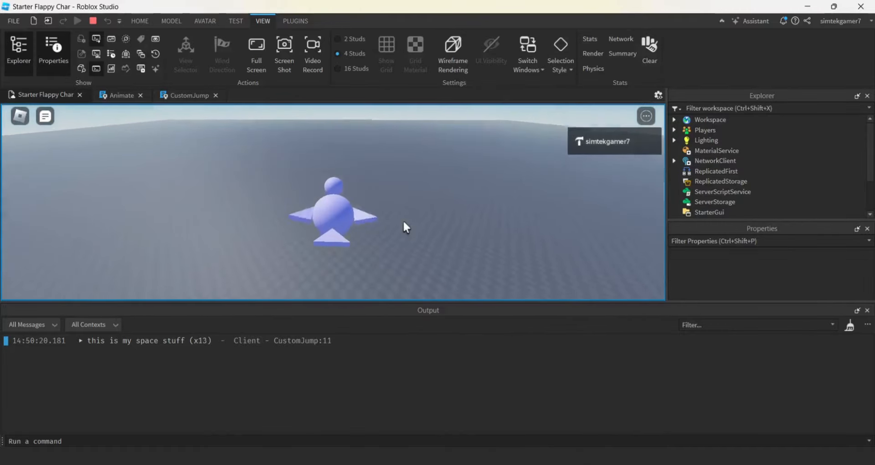
{"action": "key", "text": "space"}
{"action": "key", "text": "space"}
{"action": "key", "text": "space"}
{"action": "key", "text": "space"}
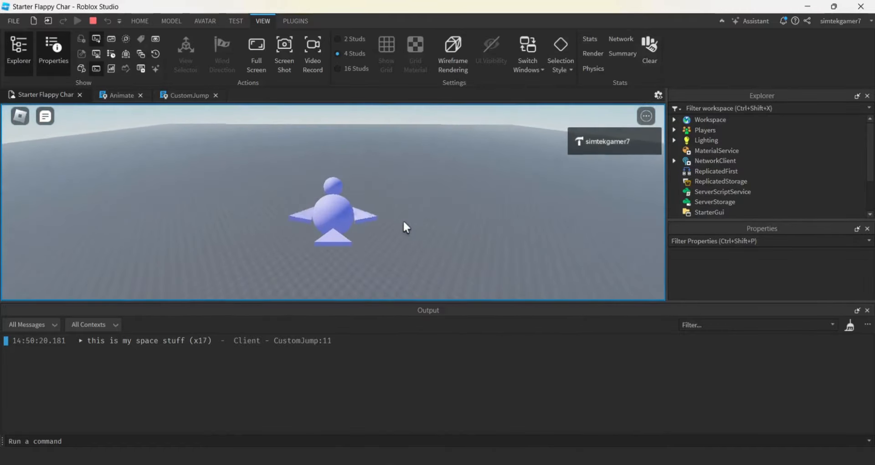
{"action": "key", "text": "space"}
{"action": "key", "text": "space"}
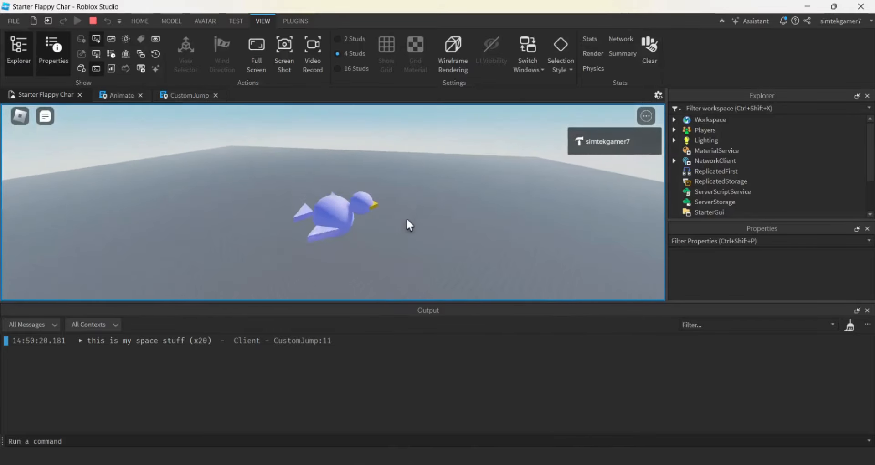
{"action": "key", "text": "space"}
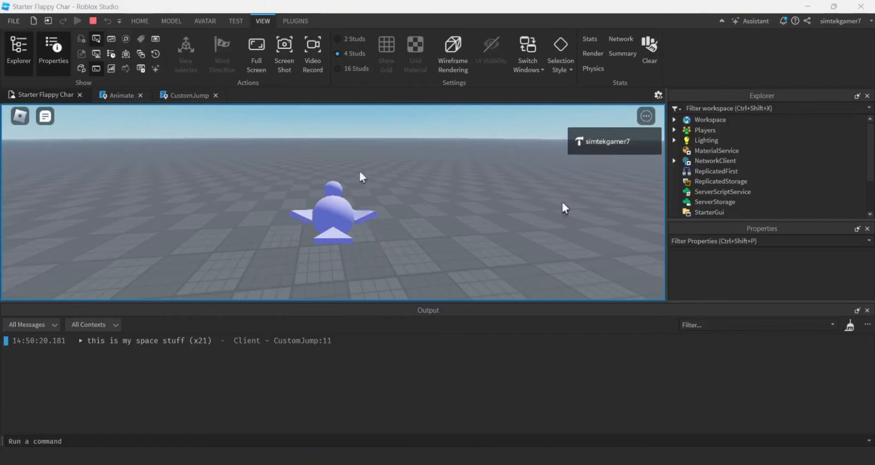
Stop the playtest and close the Output window
{"action": "left_click", "coordinate": [93, 20]}
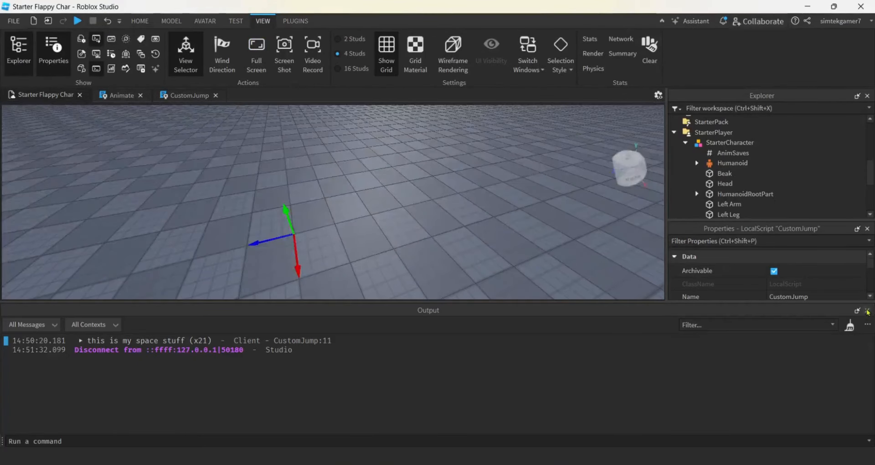
{"action": "left_click", "coordinate": [867, 312]}
{"action": "right_click_drag", "start_coordinate": [520, 252], "coordinate": [514, 250]}
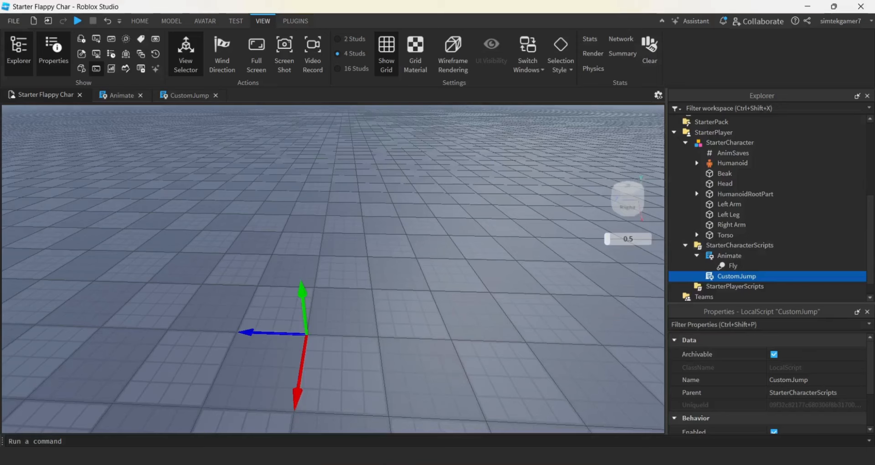
Add the line hum.WalkSpeed = 0 to the CustomJump script, directly below hum.UseJumpPower = true
{"action": "left_click", "coordinate": [193, 96]}
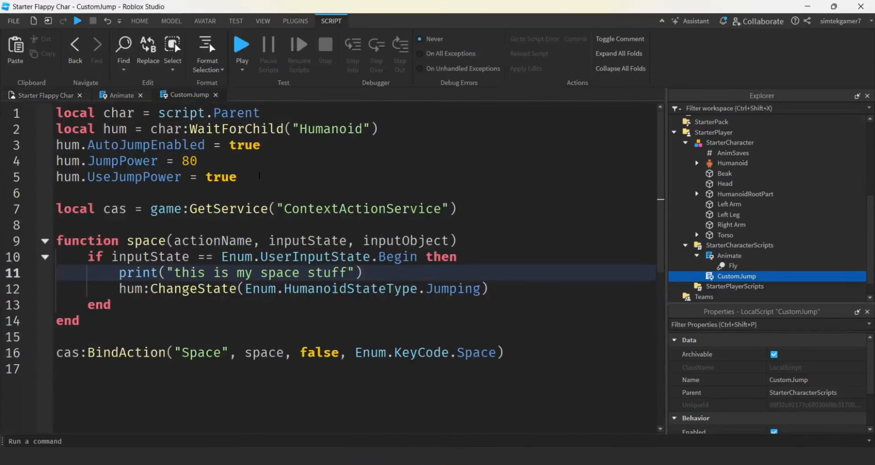
{"action": "left_click", "coordinate": [302, 178]}
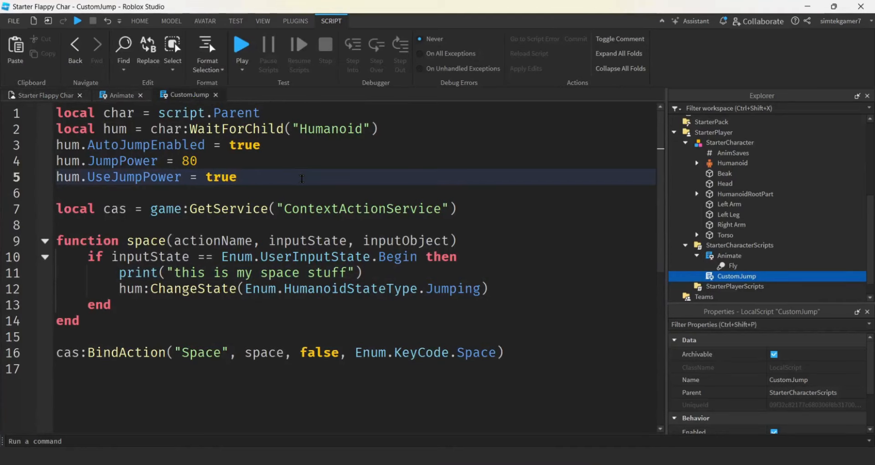
{"action": "key", "text": "Return"}
{"action": "type", "text": "hum."}
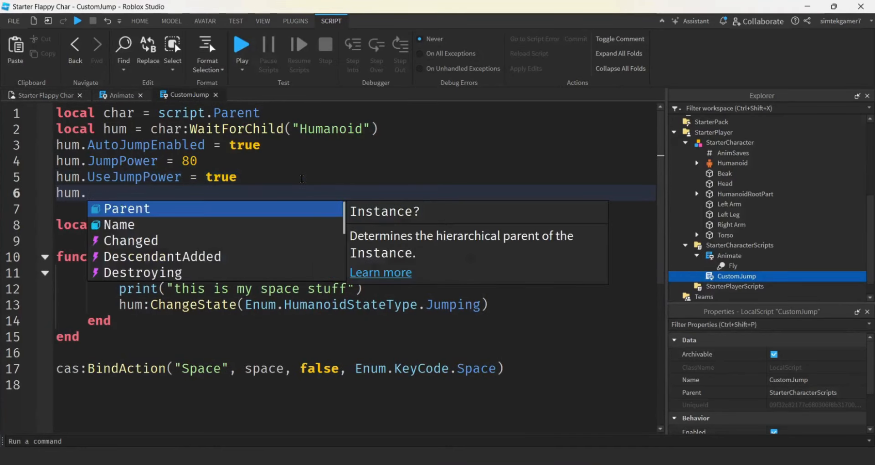
{"action": "type", "text": "WalkSpeed = 0"}
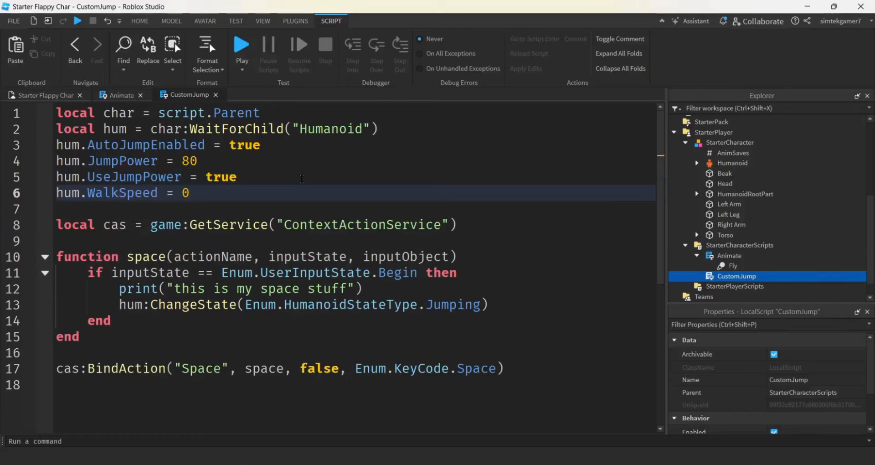
Playtest the bird by making it flap repeatedly while viewed from the side, and stop the playtest
{"action": "left_click", "coordinate": [241, 47]}
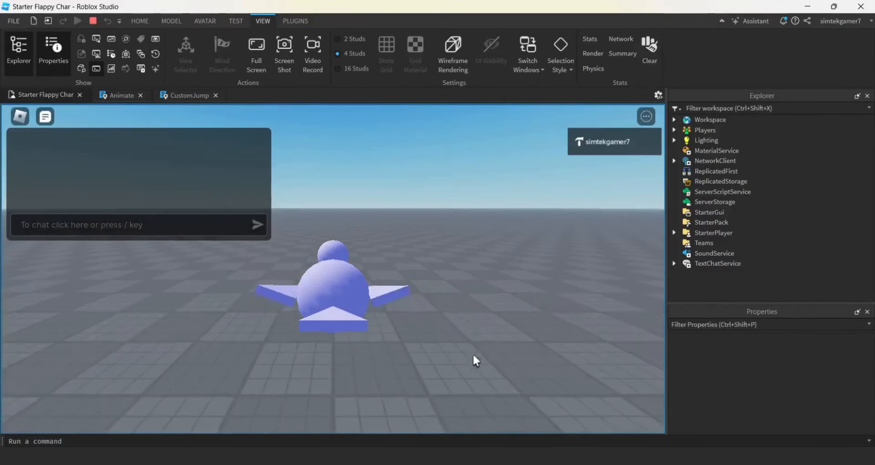
{"action": "right_click_drag", "start_coordinate": [458, 306], "coordinate": [472, 312]}
{"action": "key", "text": "space"}
{"action": "key", "text": "space"}
{"action": "key", "text": "space"}
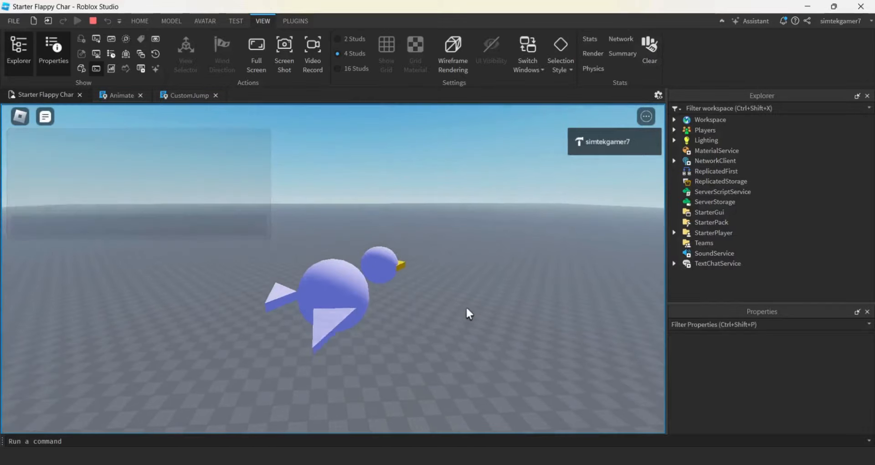
{"action": "key", "text": "space"}
{"action": "key", "text": "space"}
{"action": "key", "text": "space"}
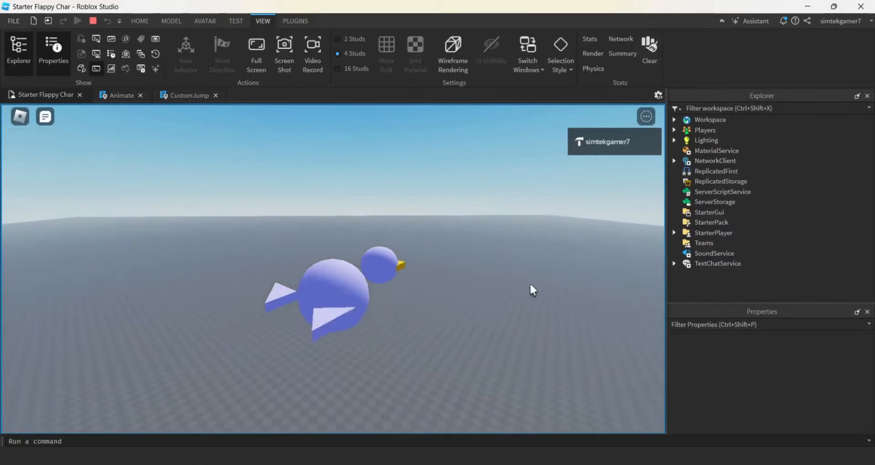
{"action": "key", "text": "space"}
{"action": "key", "text": "space"}
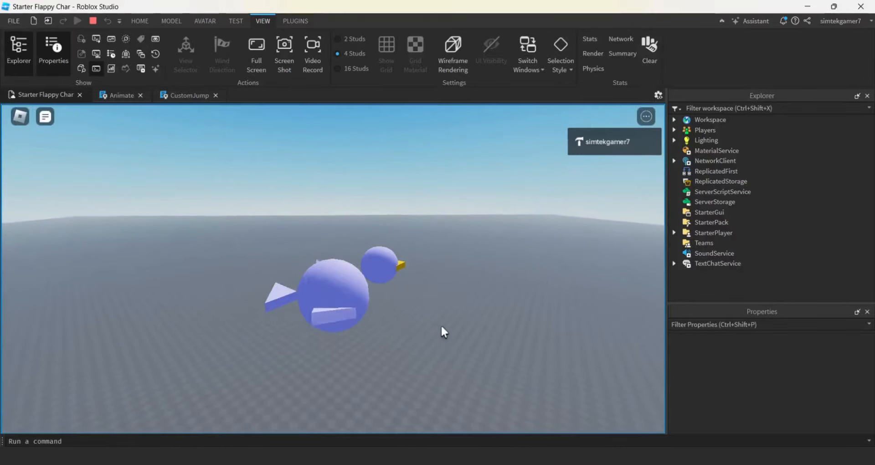
{"action": "key", "text": "space"}
{"action": "key", "text": "space"}
{"action": "key", "text": "space"}
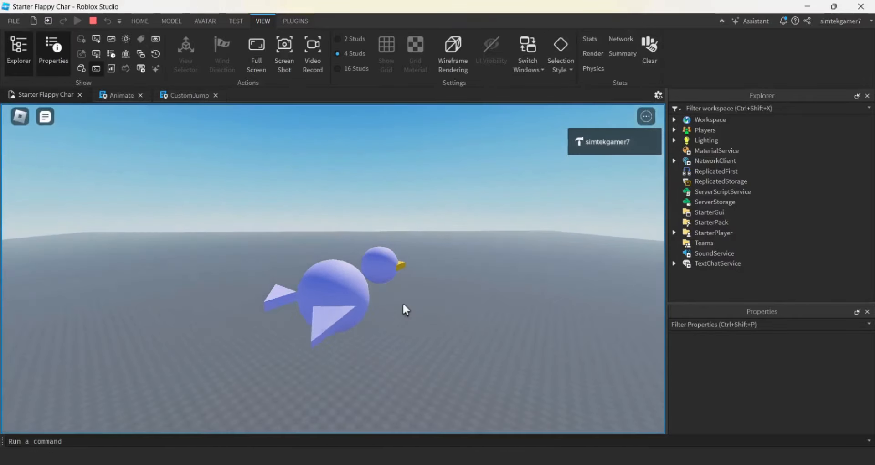
{"action": "key", "text": "space"}
{"action": "key", "text": "space"}
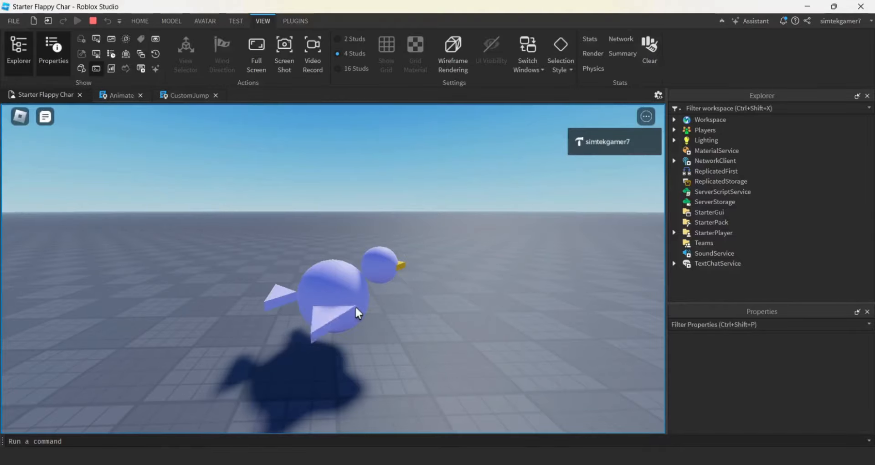
{"action": "right_click_drag", "start_coordinate": [354, 307], "coordinate": [356, 308]}
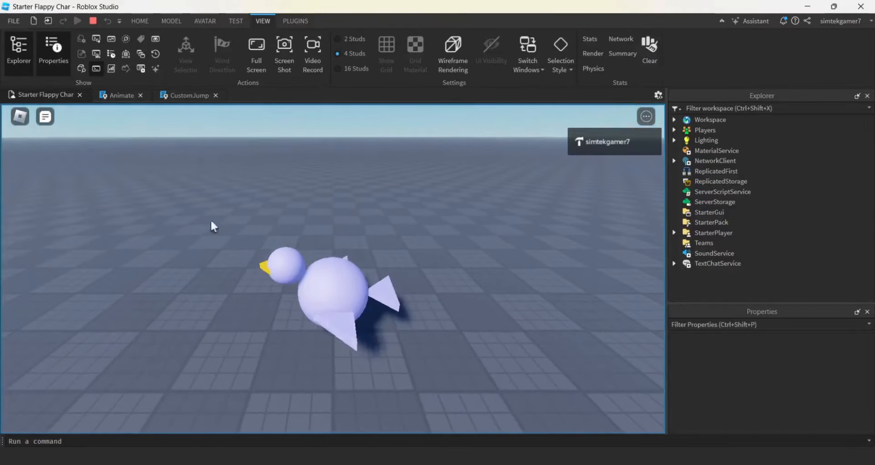
{"action": "left_click", "coordinate": [93, 22]}
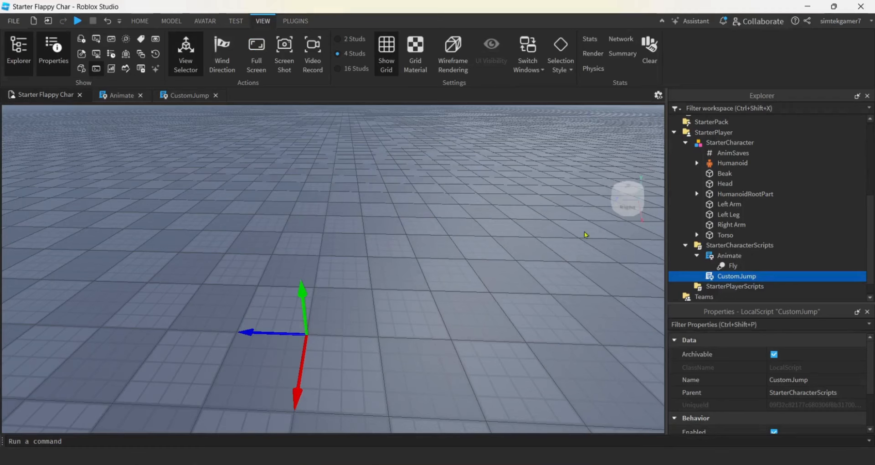
Move the Animate and CustomJump scripts together from StarterCharacterScripts into the StarterCharacter model
{"action": "left_click", "coordinate": [685, 143]}
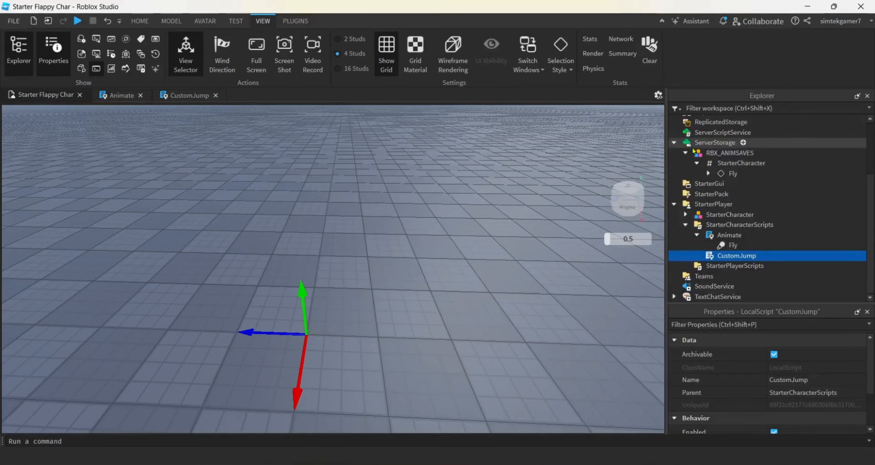
{"action": "left_click", "coordinate": [686, 214]}
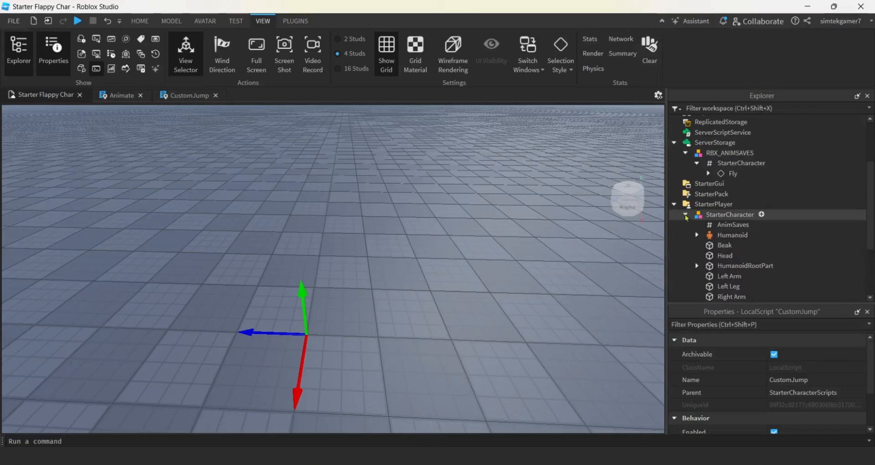
{"action": "scroll", "coordinate": [703, 228], "scroll_direction": "down", "scroll_amount": 3}
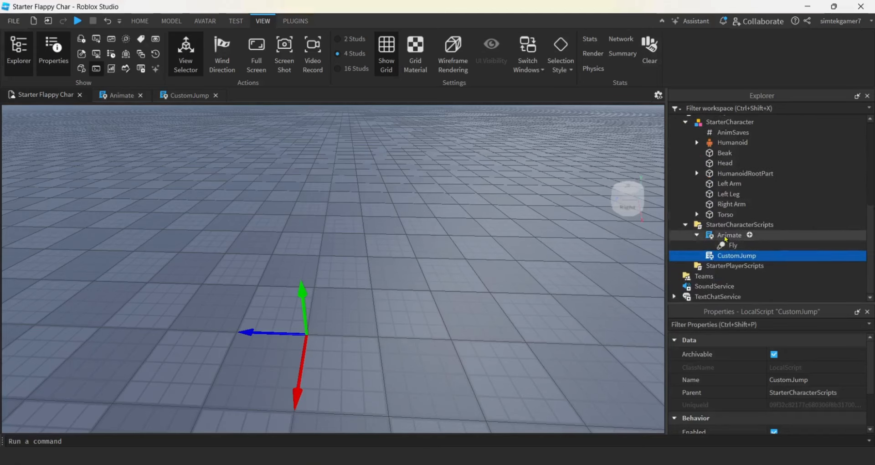
{"action": "left_click", "coordinate": [726, 236]}
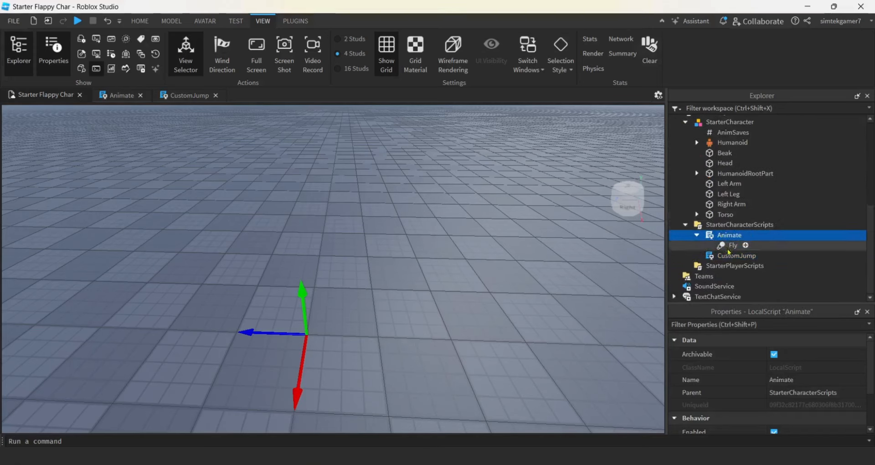
{"action": "left_click", "coordinate": [697, 235]}
{"action": "left_click", "coordinate": [728, 252], "text": "ctrl"}
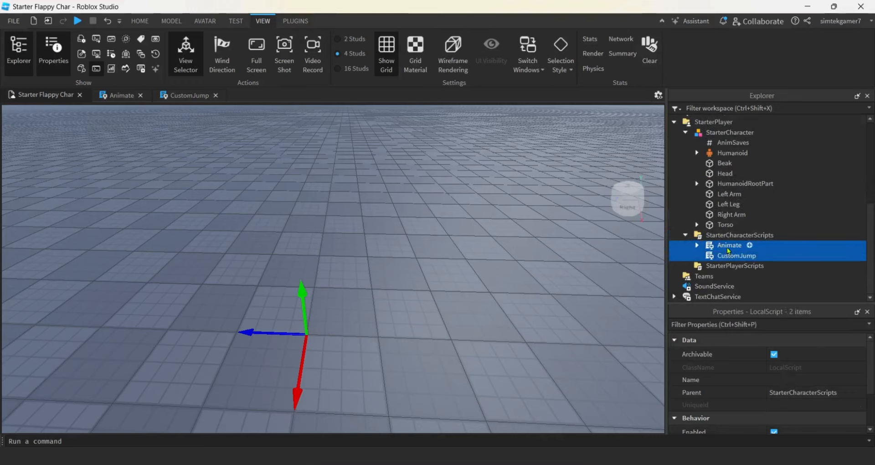
{"action": "left_click_drag", "start_coordinate": [729, 250], "coordinate": [733, 136]}
Start saving the StarterCharacter model to Roblox and title the asset "Flappy Dude Starter Char"
{"action": "left_click", "coordinate": [723, 133]}
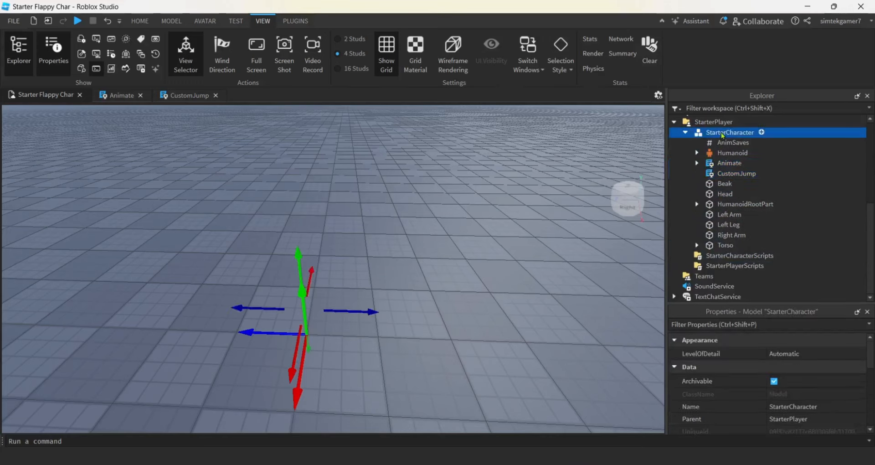
{"action": "right_click", "coordinate": [722, 135]}
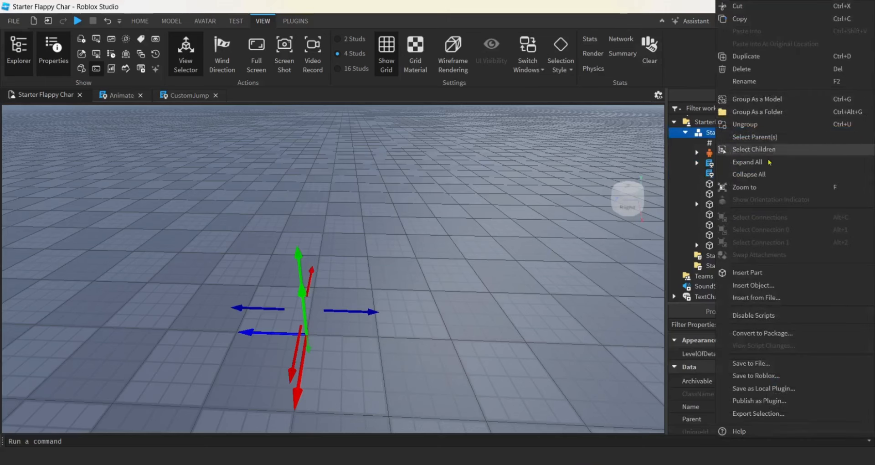
{"action": "left_click", "coordinate": [757, 376]}
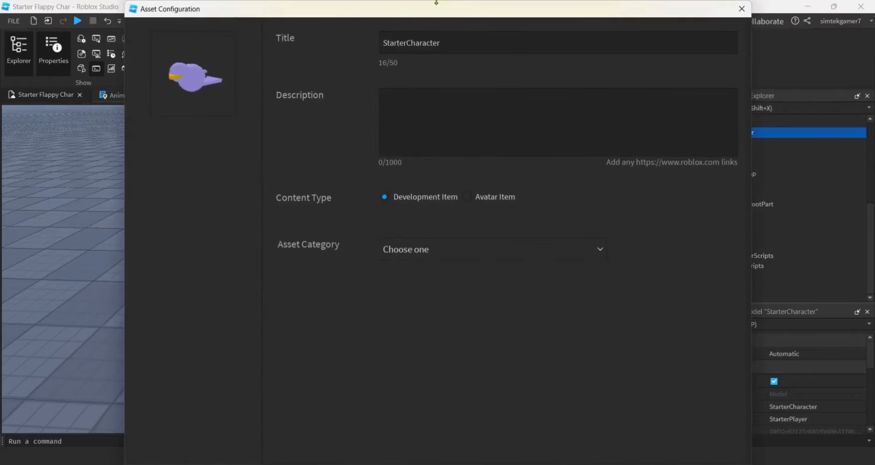
{"action": "left_click_drag", "start_coordinate": [436, 2], "coordinate": [414, 43]}
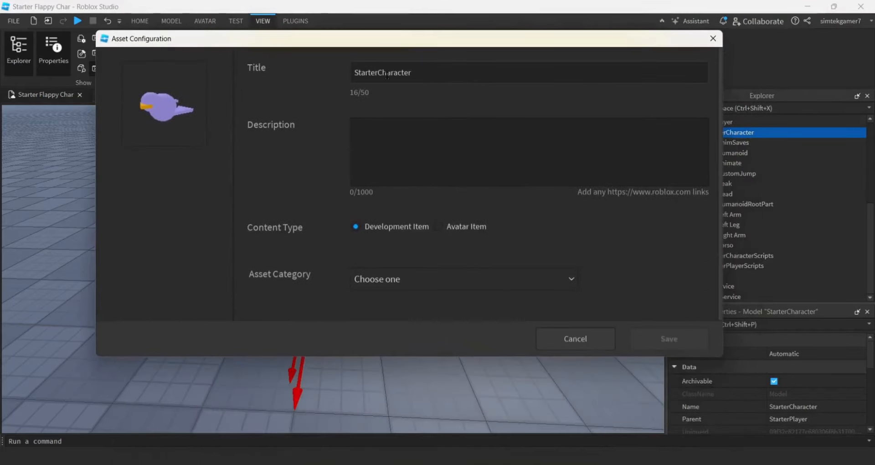
{"action": "left_click_drag", "start_coordinate": [413, 73], "coordinate": [313, 85]}
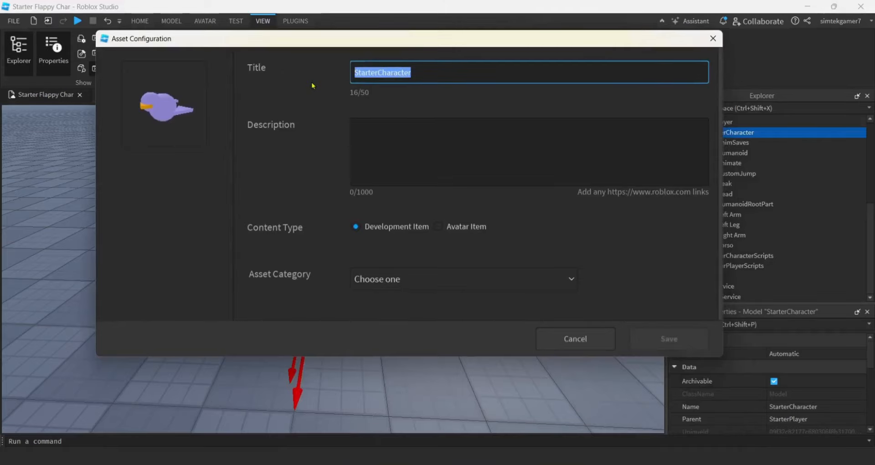
{"action": "type", "text": "Flappy"}
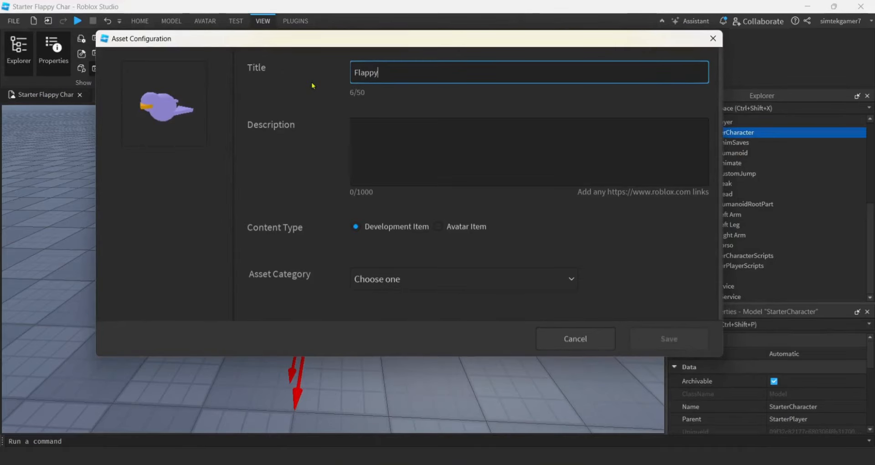
{"action": "type", "text": " Dude Starter Char"}
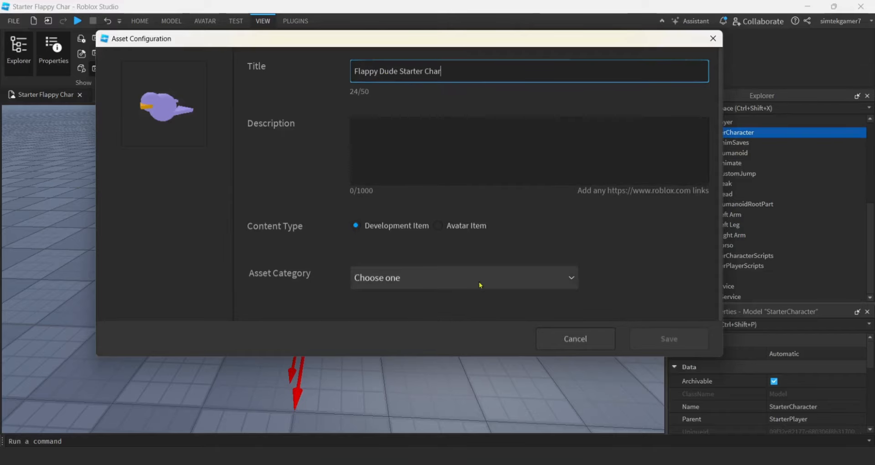
Set the asset category to Model, submit the asset and close the asset configuration
{"action": "left_click", "coordinate": [422, 277]}
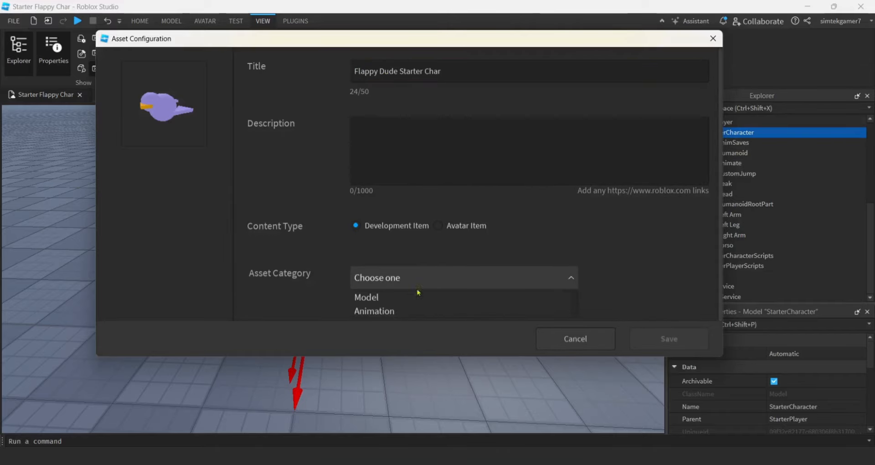
{"action": "left_click", "coordinate": [386, 298]}
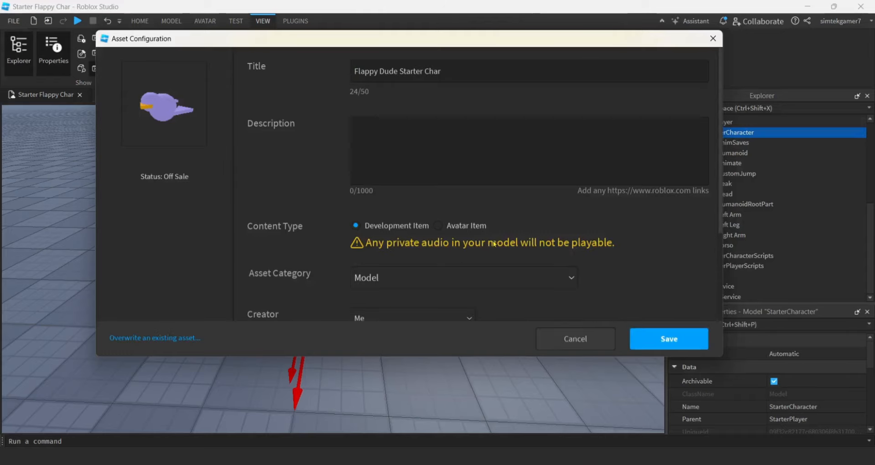
{"action": "scroll", "coordinate": [495, 243], "scroll_direction": "down", "scroll_amount": 3}
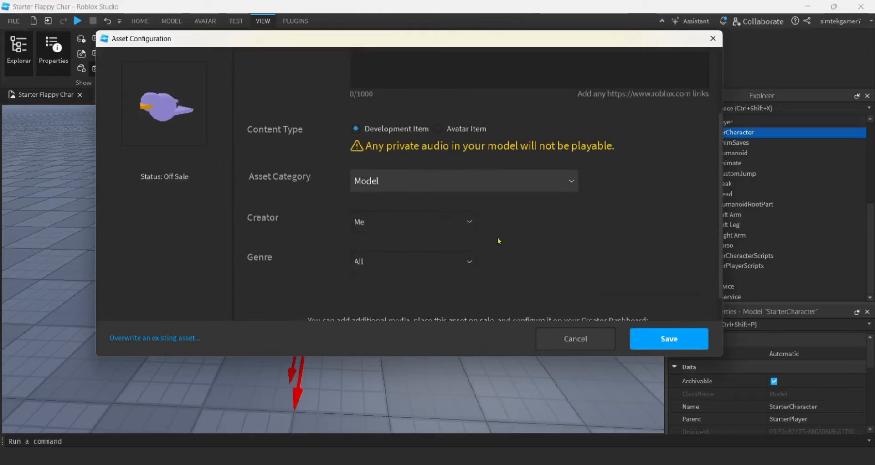
{"action": "left_click", "coordinate": [688, 337]}
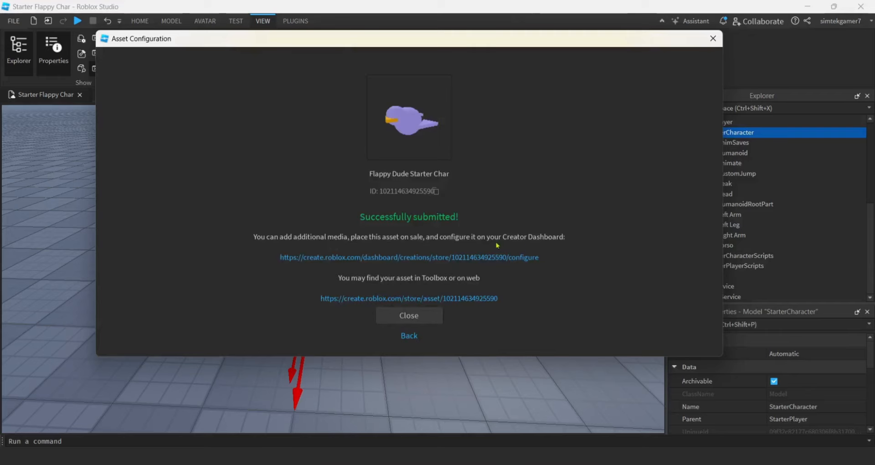
{"action": "left_click", "coordinate": [417, 314]}
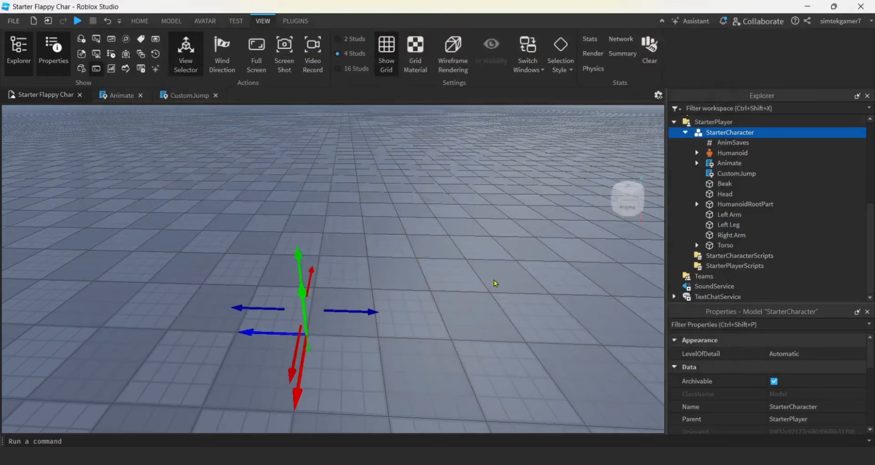
{"action": "right_click_drag", "start_coordinate": [494, 283], "coordinate": [494, 283]}
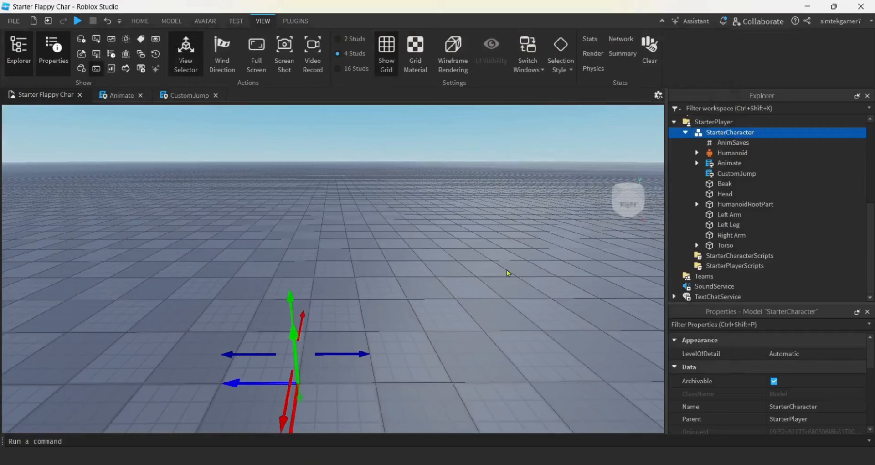